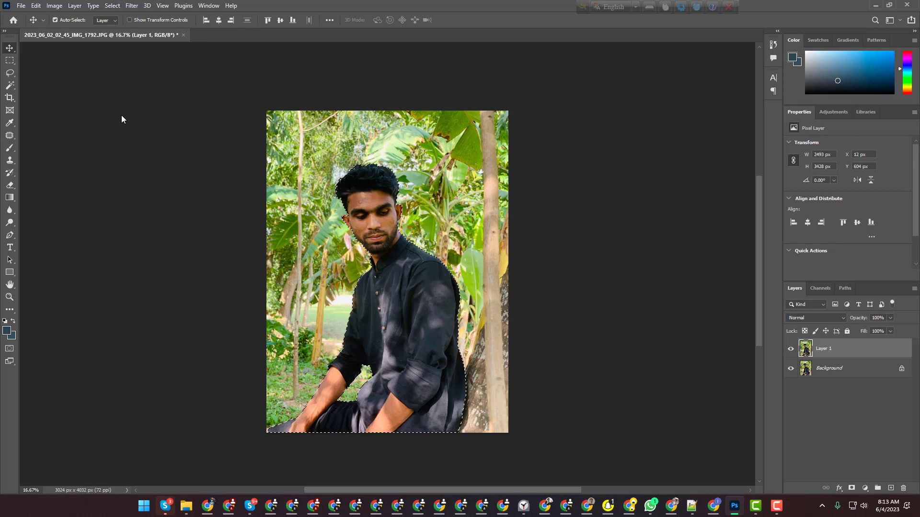
# Add the tree trunk and lower wooden post beside the man's back to the existing selection with the Quick Selection tool
pyautogui.hotkey('ctrl', '+')
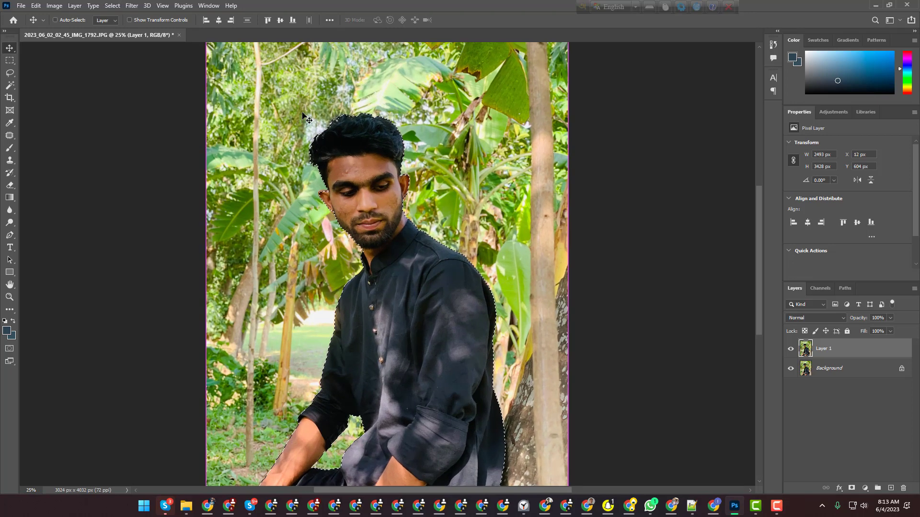
pyautogui.scroll(-2, 467, 139)
pyautogui.scroll(-2, 48, 106)
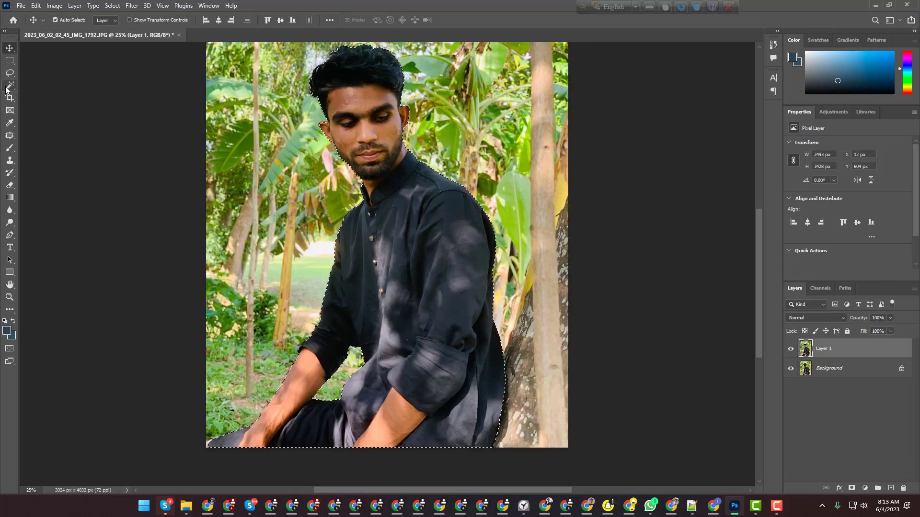
pyautogui.rightClick(10, 91)
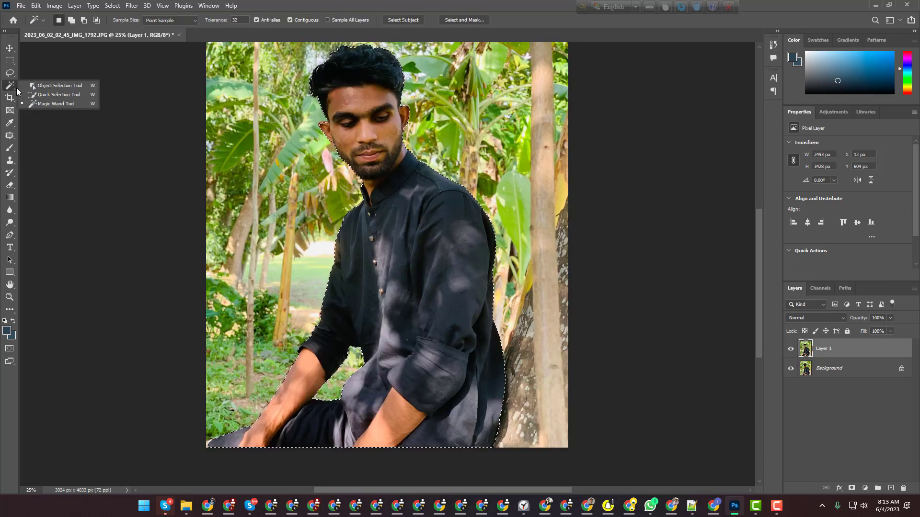
pyautogui.click(44, 90)
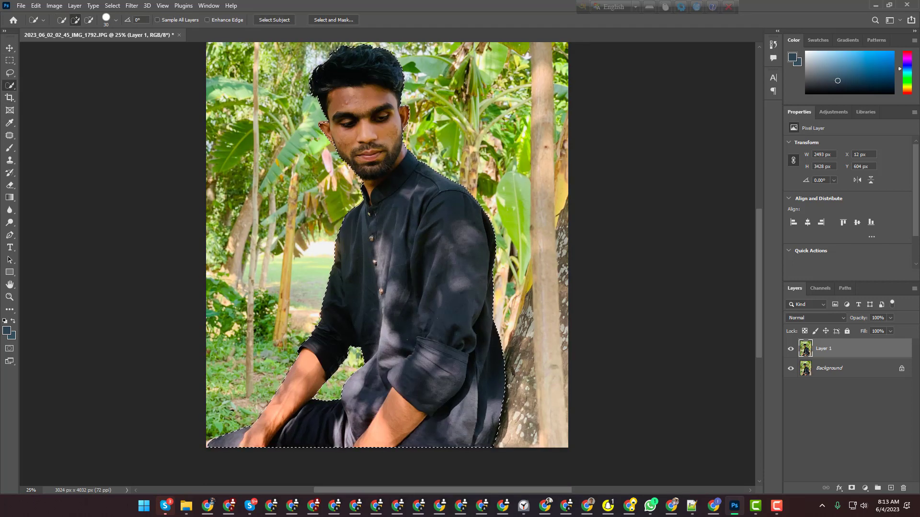
pyautogui.moveTo(524, 385); pyautogui.dragTo(550, 325)
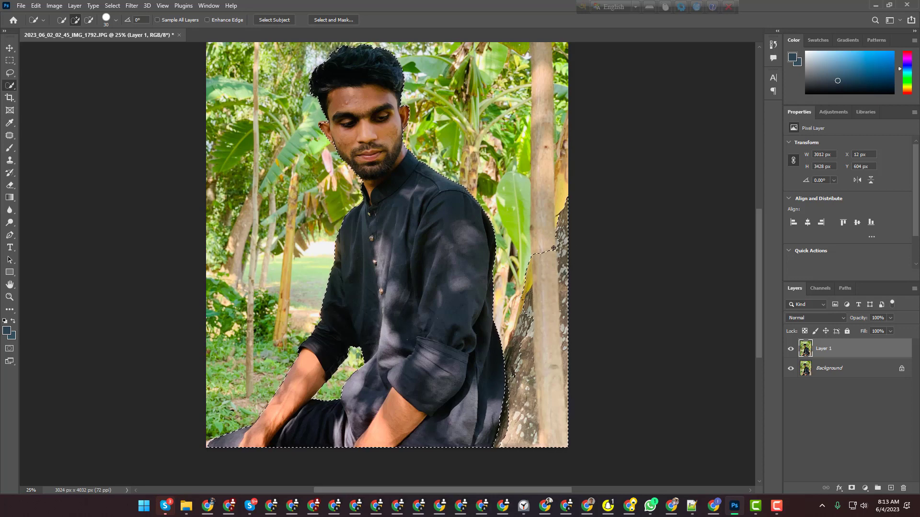
pyautogui.moveTo(542, 254); pyautogui.dragTo(510, 371)
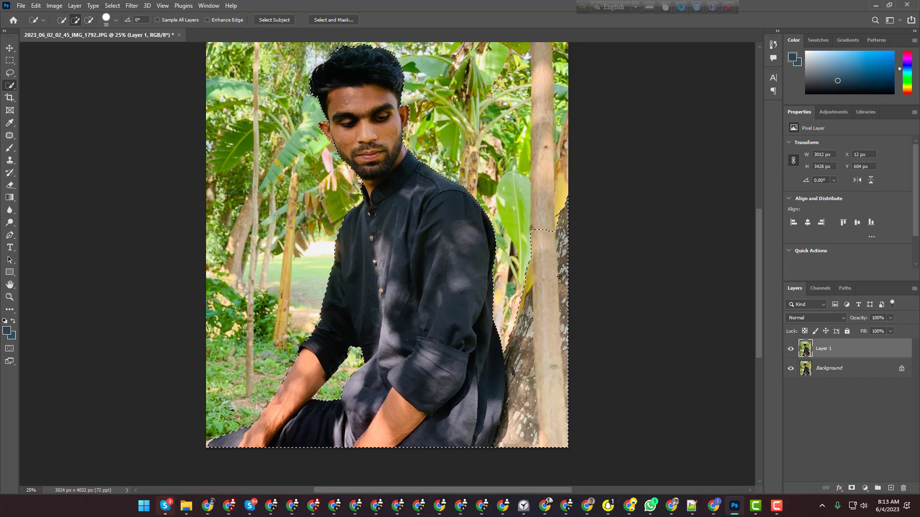
pyautogui.scroll(-7, 533, 268)
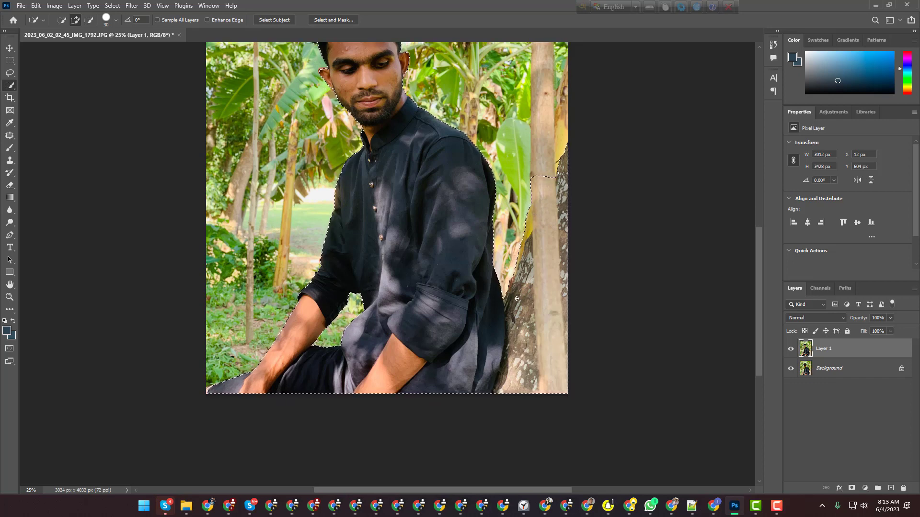
pyautogui.scroll(6, 533, 268)
pyautogui.scroll(4, 387, 264)
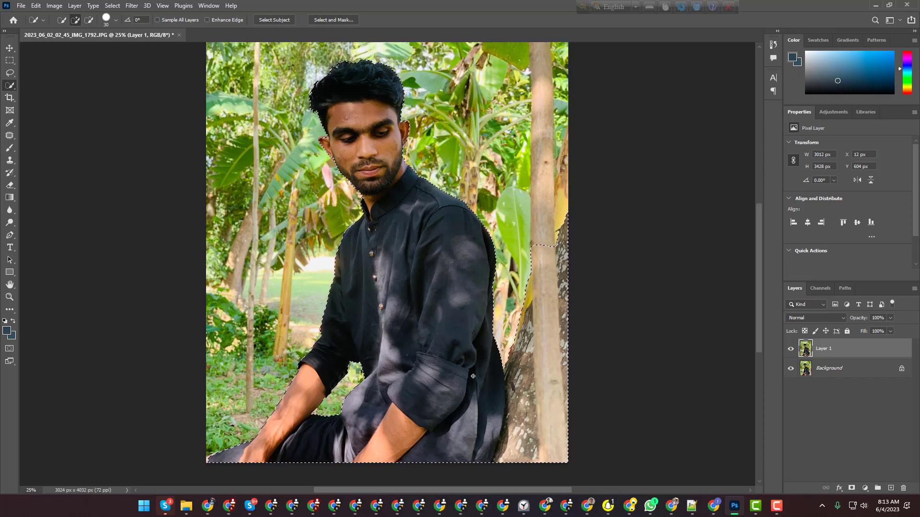
# Set the foreground colour to black and the background colour to near-white (fbfcfc)
pyautogui.hotkey('ctrl', '+')
pyautogui.hotkey('ctrl', '+')
pyautogui.scroll(2, 348, 272)
pyautogui.scroll(1, 347, 272)
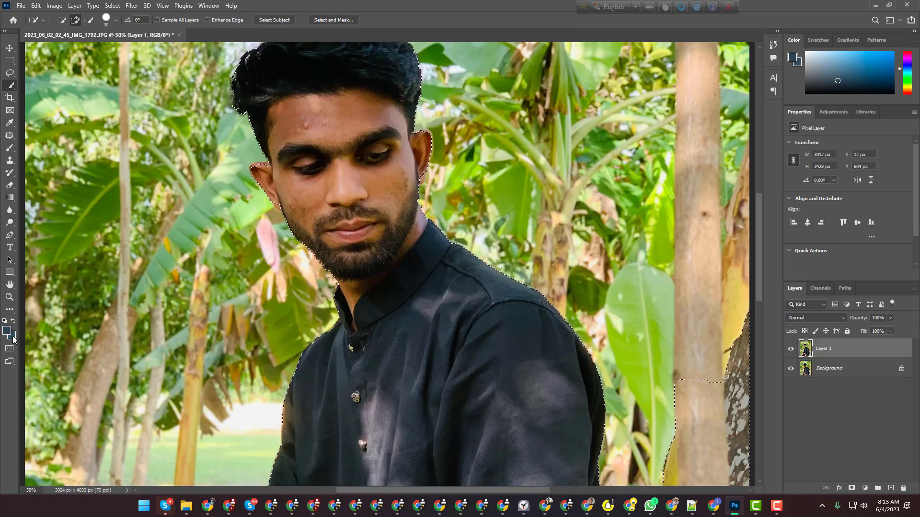
pyautogui.click(12, 336)
pyautogui.click(618, 129)
pyautogui.press('Return')
pyautogui.click(7, 331)
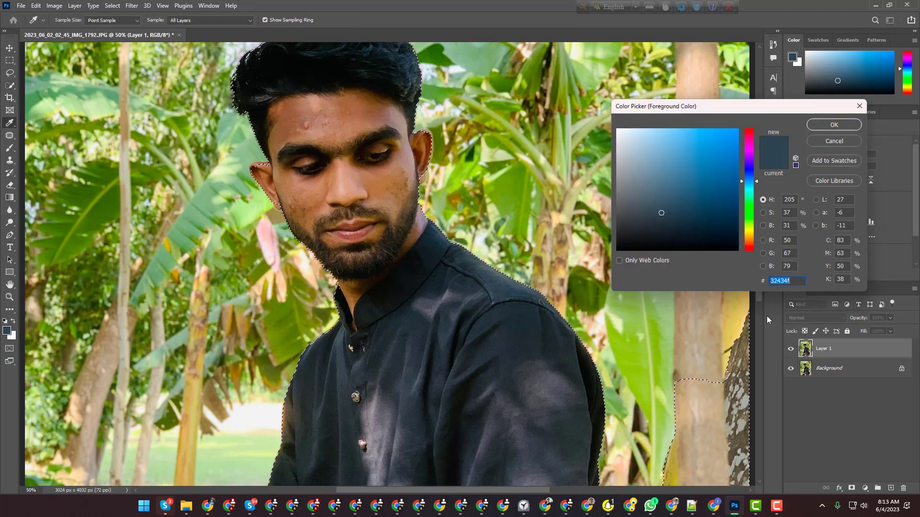
pyautogui.click(737, 250)
pyautogui.click(833, 125)
pyautogui.click(12, 337)
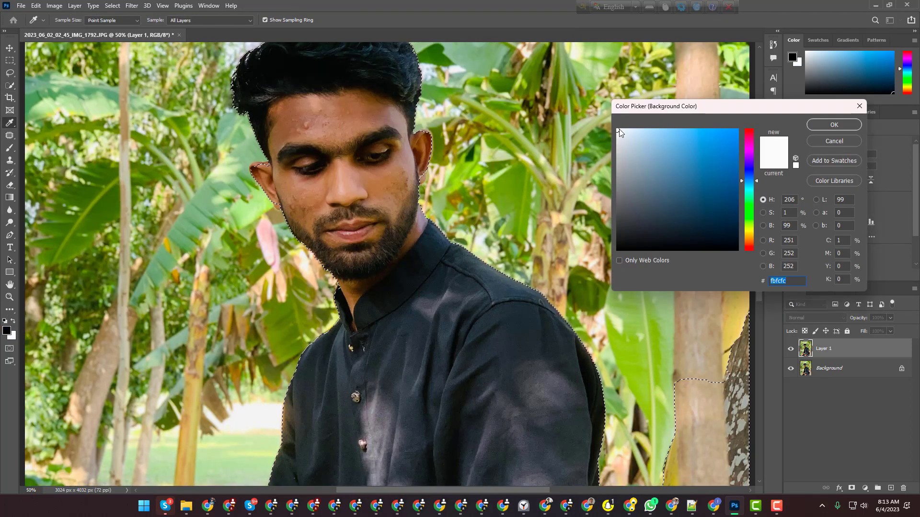
pyautogui.press('Return')
pyautogui.press('w')
# Check the selection outline around the man, add it as a layer mask to Layer 1, and hide the Background layer
pyautogui.scroll(1, 608, 386)
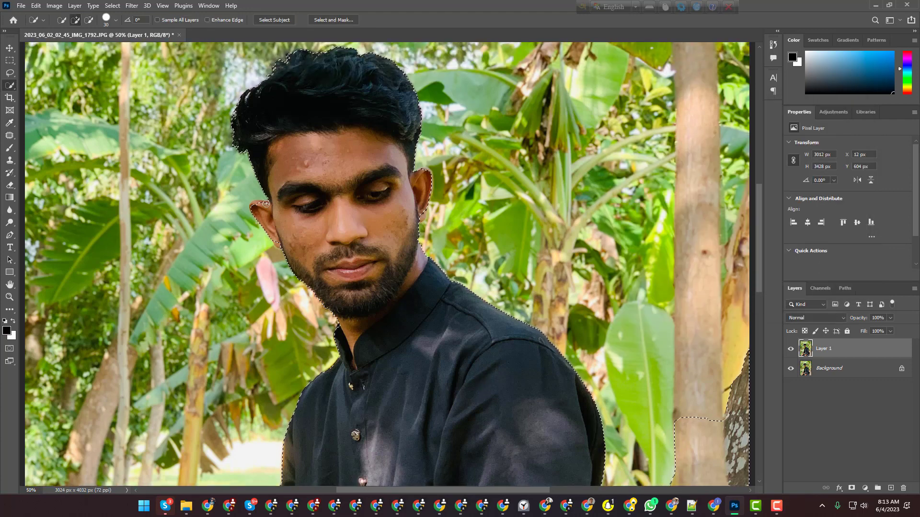
pyautogui.hotkey('ctrl', '+')
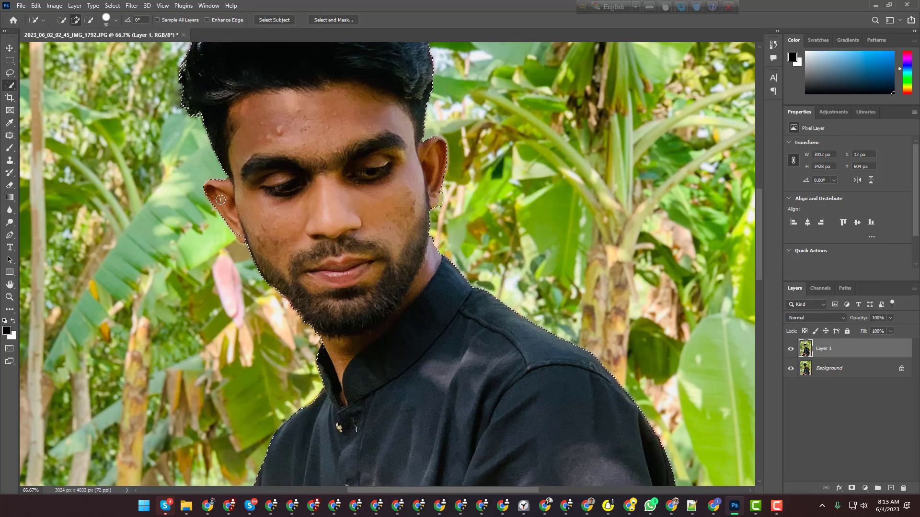
pyautogui.scroll(2, 315, 237)
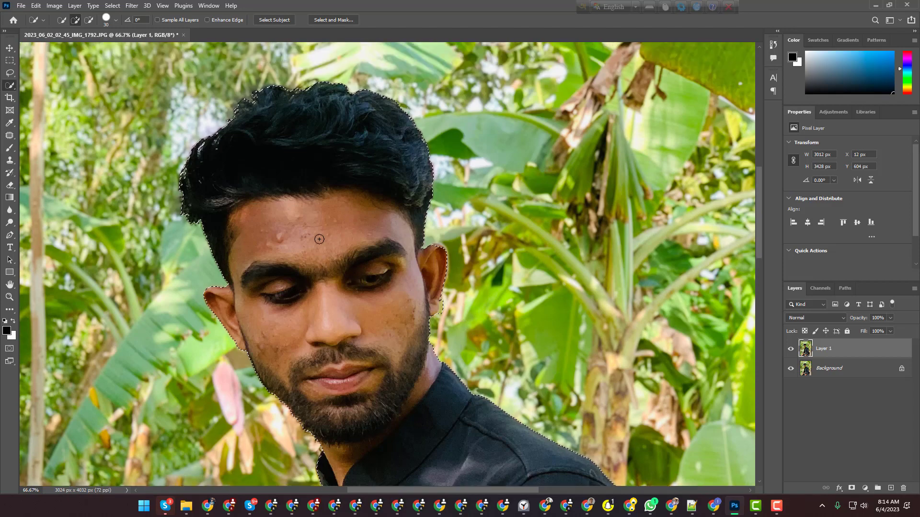
pyautogui.scroll(-12, 318, 240)
pyautogui.scroll(-8, 336, 335)
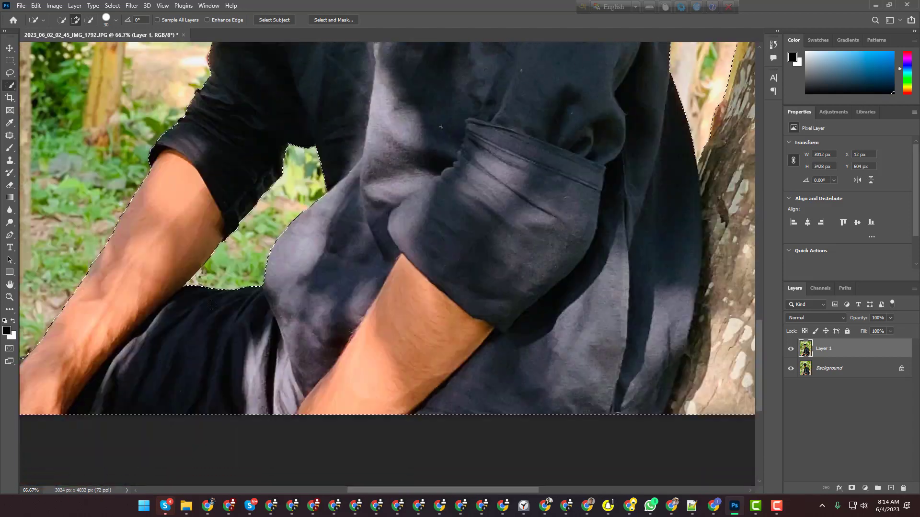
pyautogui.moveTo(467, 490); pyautogui.dragTo(433, 489)
pyautogui.scroll(-3, 209, 421)
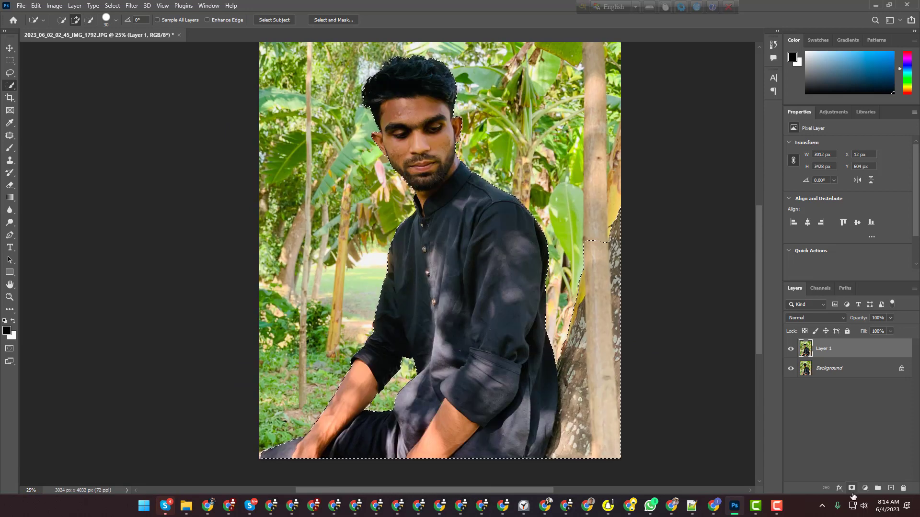
pyautogui.click(790, 368)
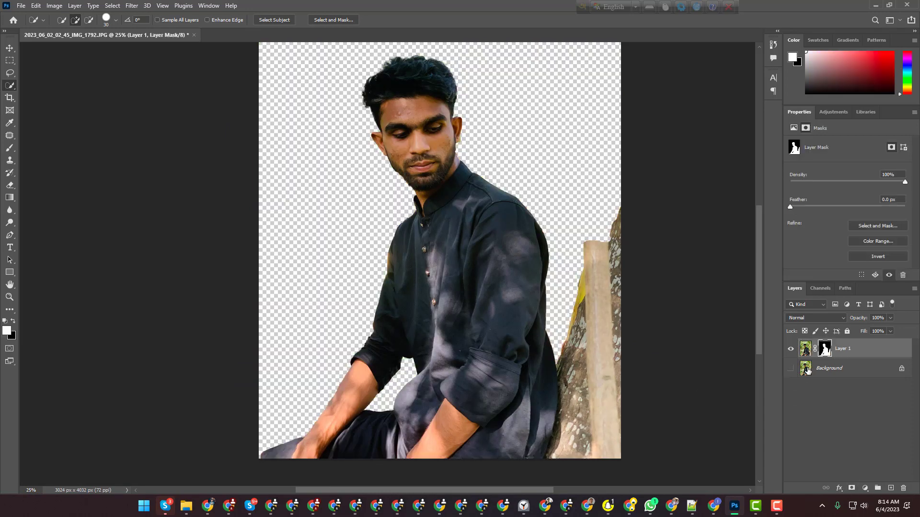
# Erase the yellow leaf strip along the lower edge of the tree trunk on Layer 1's mask with a size 50 eraser
pyautogui.scroll(2, 739, 308)
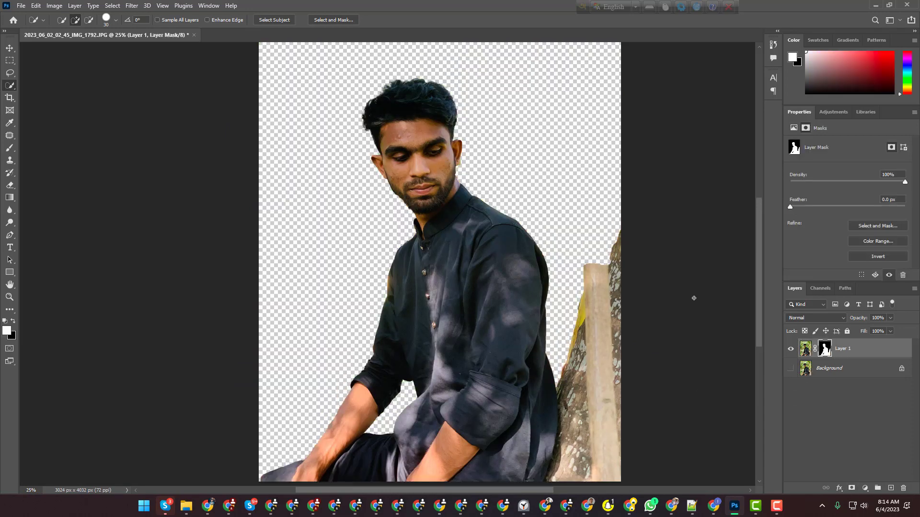
pyautogui.hotkey('ctrl', '-')
pyautogui.hotkey('ctrl', '+')
pyautogui.hotkey('ctrl', '+')
pyautogui.hotkey('ctrl', '+')
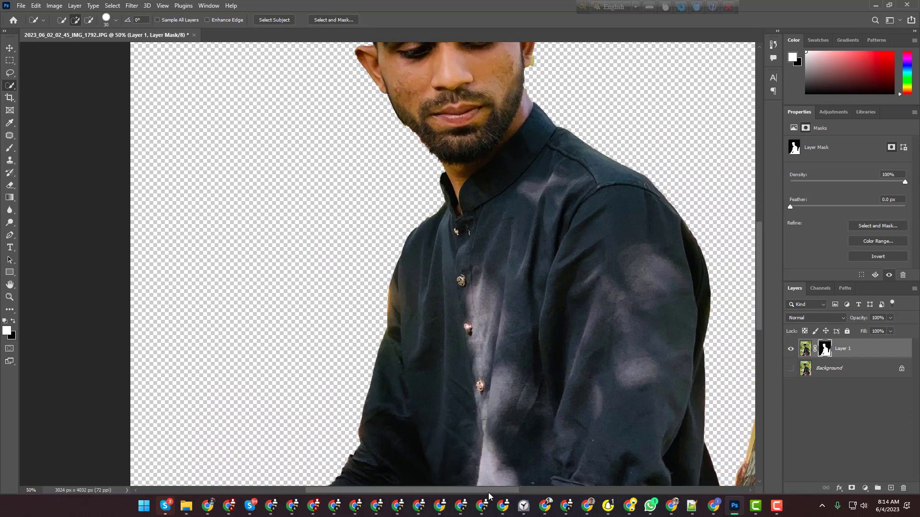
pyautogui.moveTo(486, 490); pyautogui.dragTo(598, 490)
pyautogui.scroll(-2, 411, 328)
pyautogui.scroll(-2, 411, 328)
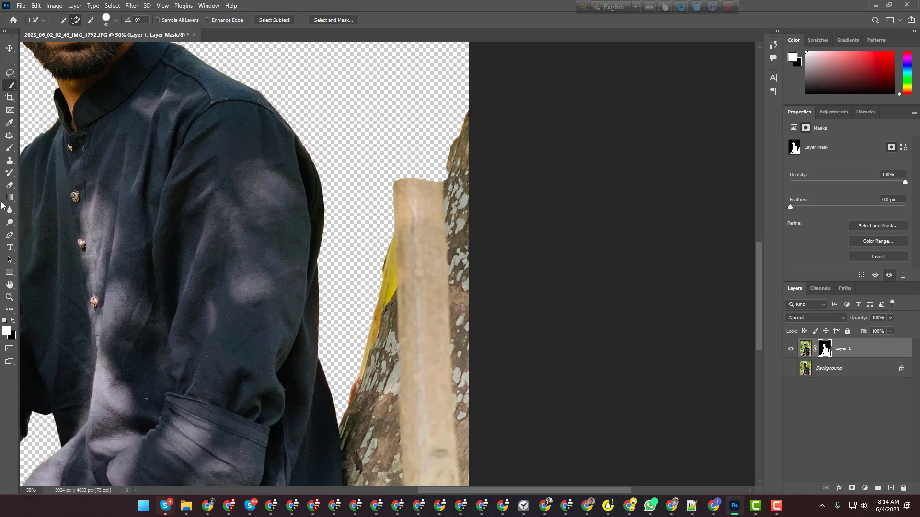
pyautogui.click(12, 186)
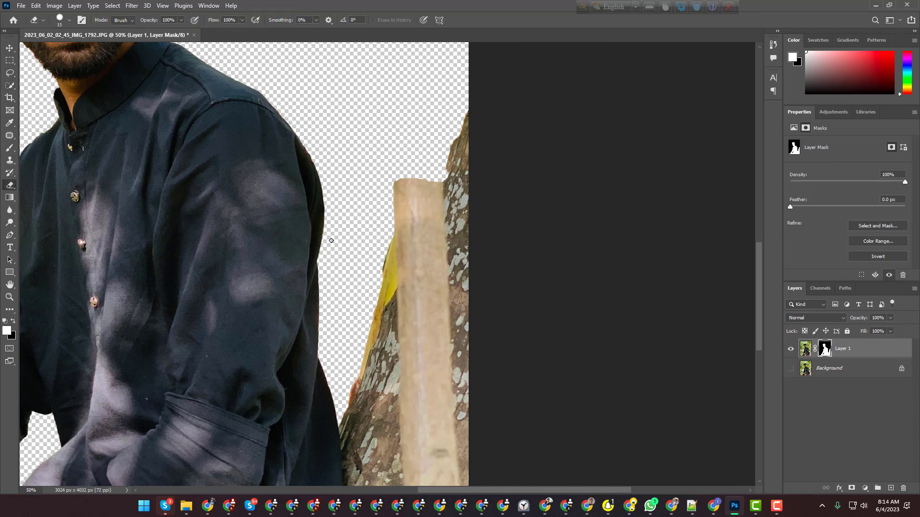
pyautogui.scroll(1, 361, 359)
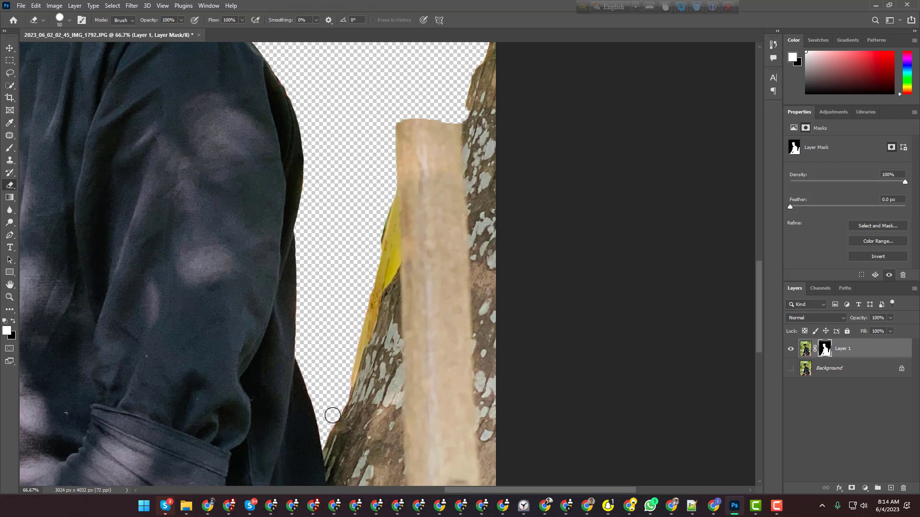
pyautogui.moveTo(347, 372)
pyautogui.mouseDown()
pyautogui.moveTo(378, 285)
pyautogui.moveTo(347, 377)
pyautogui.mouseUp()
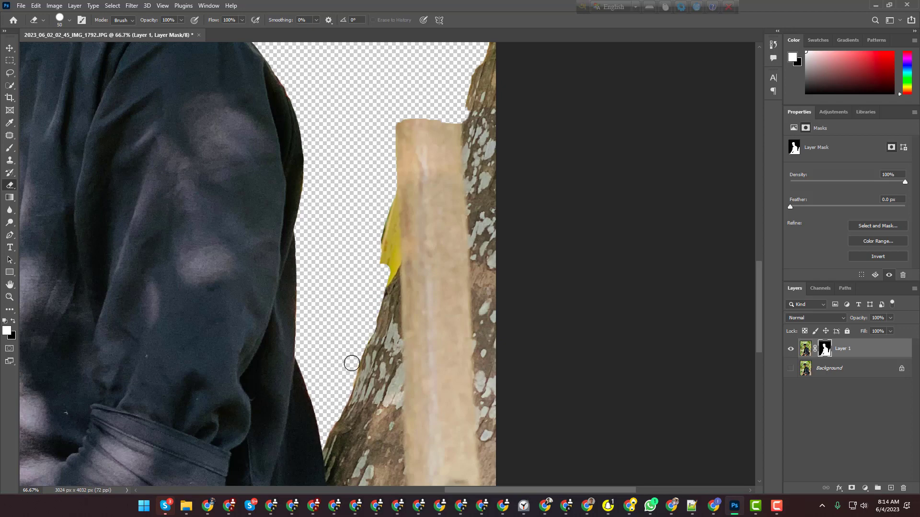
# Erase the remaining yellow leaf and the protruding top of the wooden post on the mask to follow the trunk's slope
pyautogui.scroll(2, 352, 363)
pyautogui.moveTo(385, 303); pyautogui.dragTo(404, 254)
pyautogui.scroll(3, 404, 254)
pyautogui.moveTo(455, 185)
pyautogui.mouseDown()
pyautogui.moveTo(408, 294)
pyautogui.moveTo(403, 274)
pyautogui.moveTo(440, 187)
pyautogui.moveTo(389, 274)
pyautogui.moveTo(373, 336)
pyautogui.mouseUp()
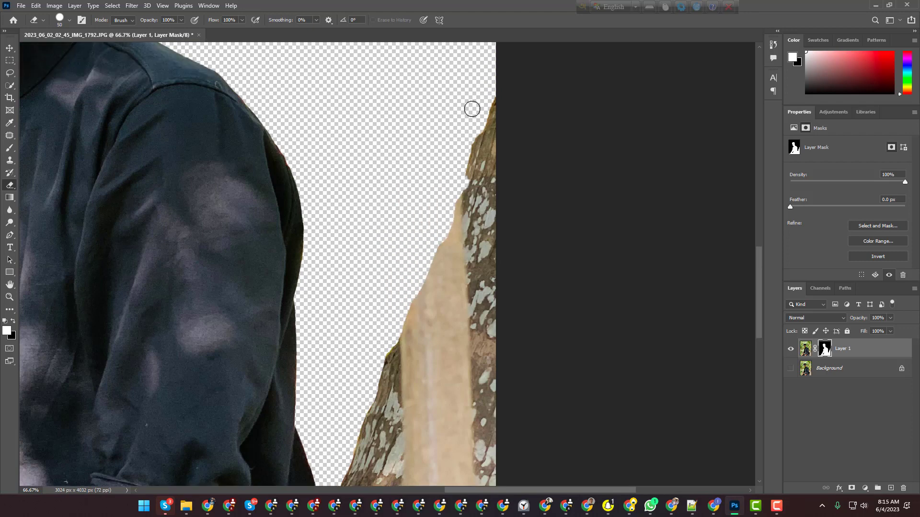
pyautogui.moveTo(470, 107)
pyautogui.mouseDown()
pyautogui.moveTo(455, 182)
pyautogui.moveTo(477, 127)
pyautogui.moveTo(468, 162)
pyautogui.moveTo(433, 240)
pyautogui.mouseUp()
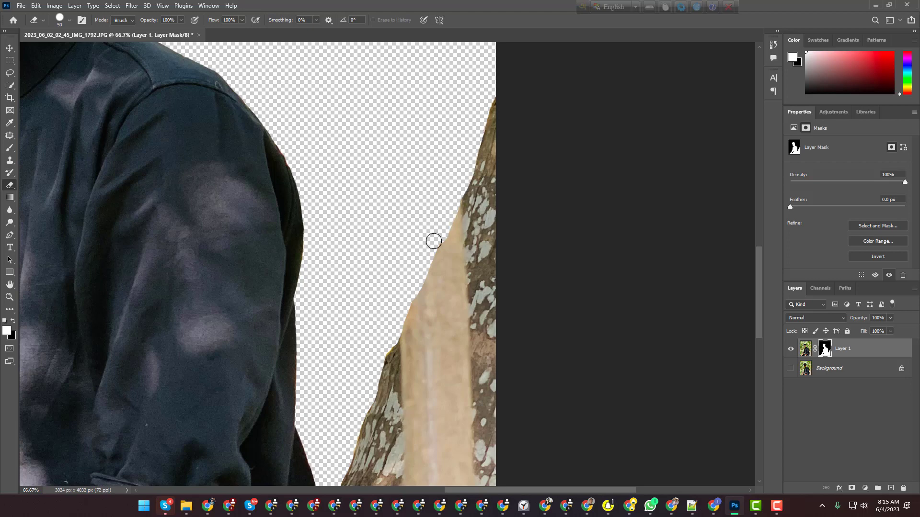
# Outline the wooden post in front of the tree trunk with the Lasso tool, down to the image's bottom edge
pyautogui.scroll(-5, 395, 291)
pyautogui.hotkey('ctrl', '-')
pyautogui.scroll(-1, 19, 56)
pyautogui.click(10, 73)
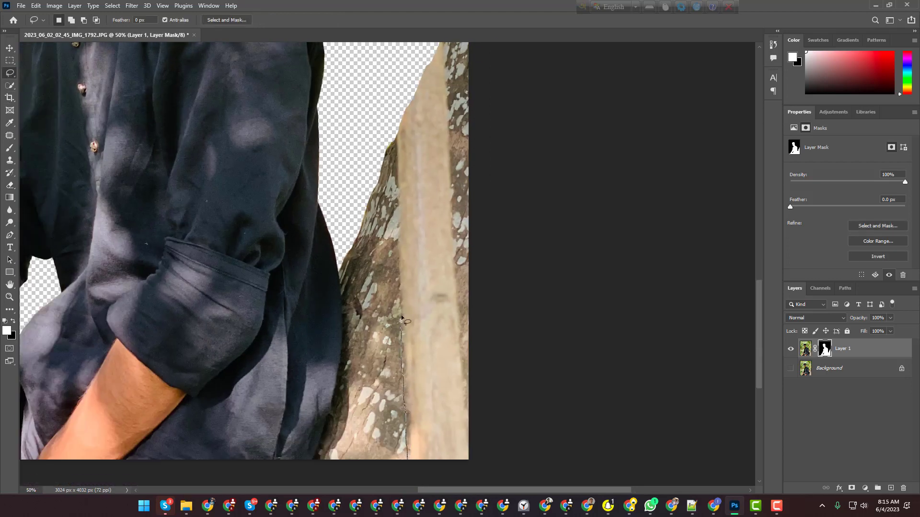
pyautogui.moveTo(402, 318); pyautogui.dragTo(401, 235)
pyautogui.moveTo(396, 269)
pyautogui.mouseDown()
pyautogui.moveTo(386, 111)
pyautogui.moveTo(421, 36)
pyautogui.mouseUp()
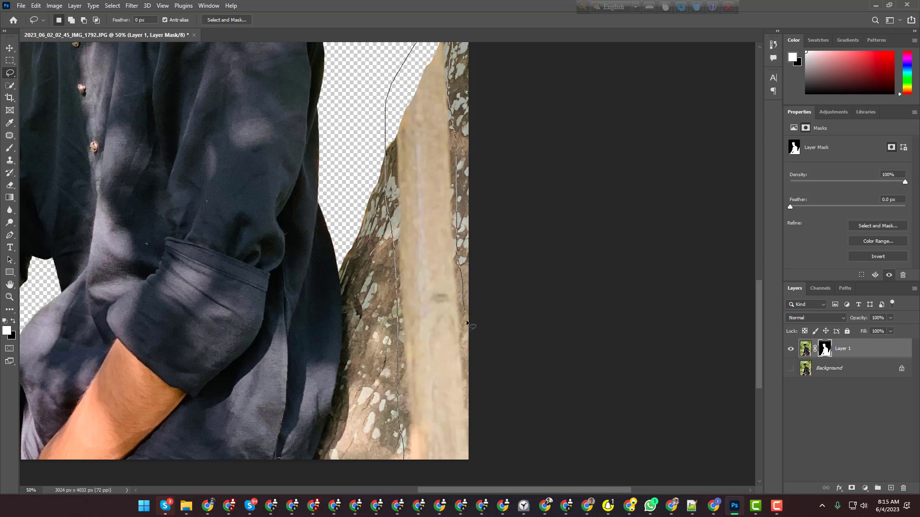
pyautogui.moveTo(389, 482); pyautogui.dragTo(389, 482)
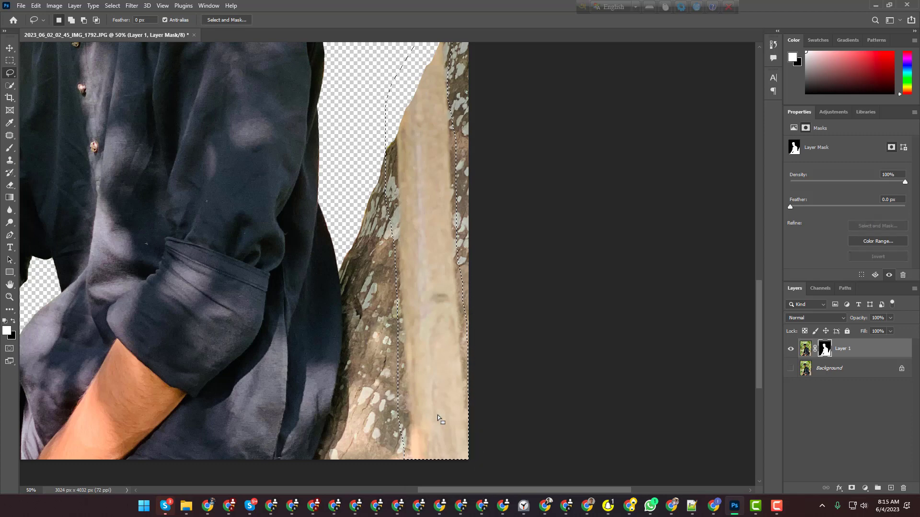
# Try to fill the lassoed post area while Layer 1's mask is active
pyautogui.hotkey('ctrl', '-')
pyautogui.hotkey('ctrl', '-')
pyautogui.scroll(2, 458, 299)
pyautogui.rightClick(402, 289)
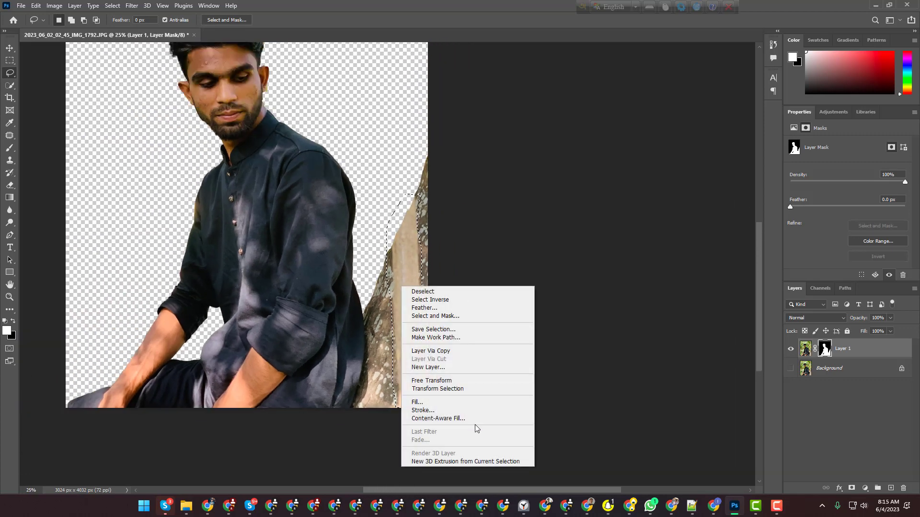
pyautogui.click(477, 401)
pyautogui.click(567, 141)
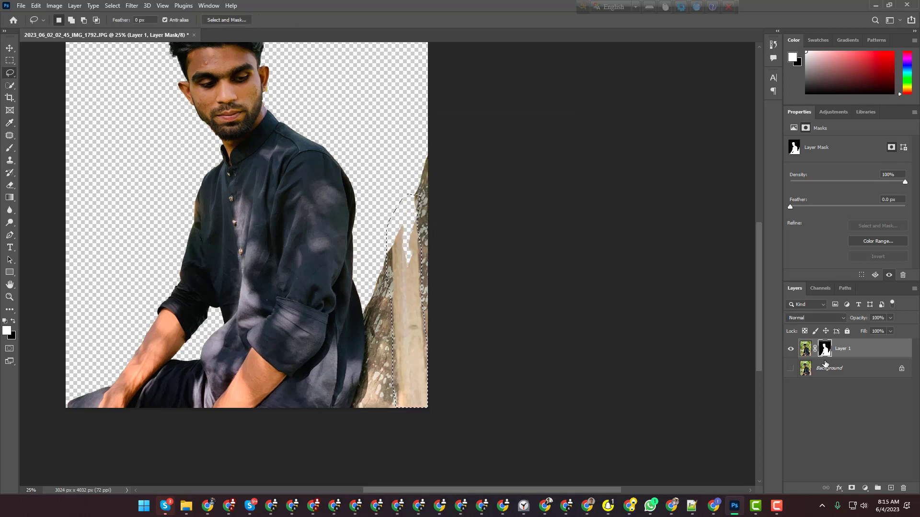
# Apply Layer 1's layer mask permanently to the layer
pyautogui.click(808, 353)
pyautogui.click(826, 351)
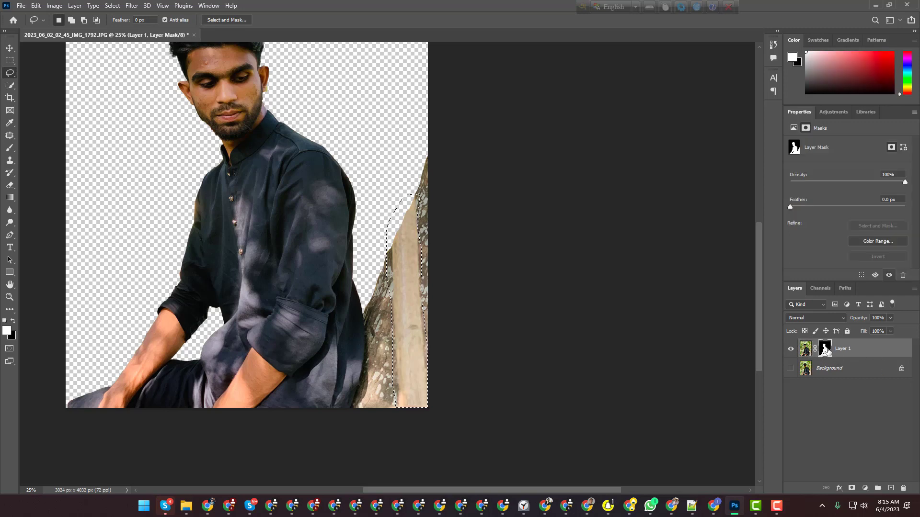
pyautogui.rightClick(826, 352)
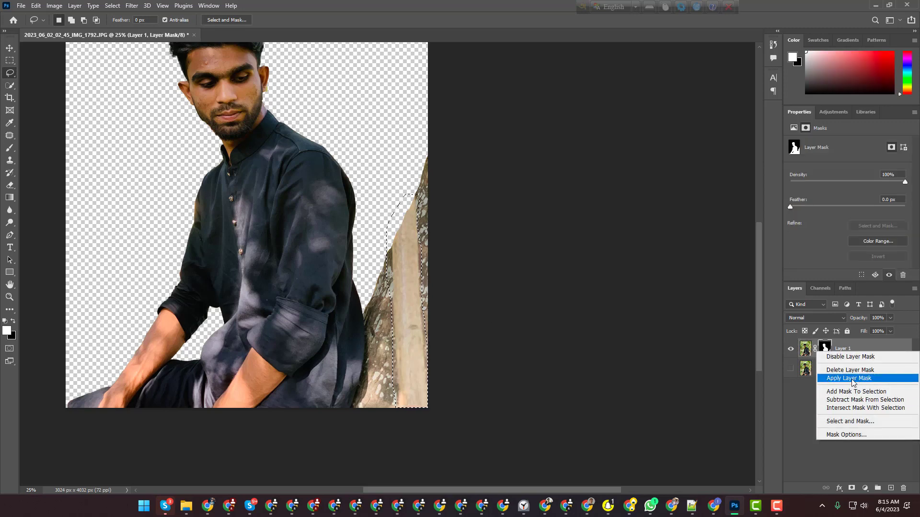
pyautogui.click(849, 378)
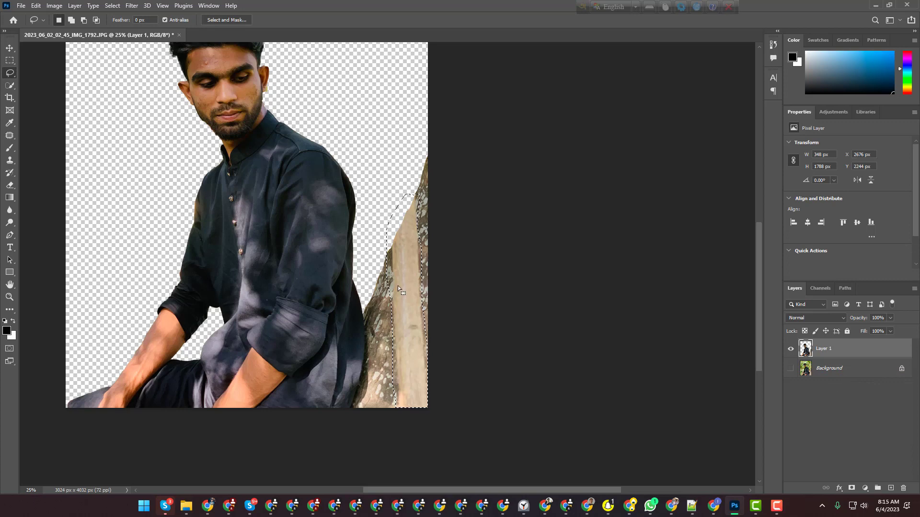
# Replace the selected wooden post on Layer 1 with a content-aware fill and deselect
pyautogui.rightClick(410, 289)
pyautogui.click(431, 405)
pyautogui.click(562, 143)
pyautogui.hotkey('ctrl', 'd')
pyautogui.scroll(2, 426, 269)
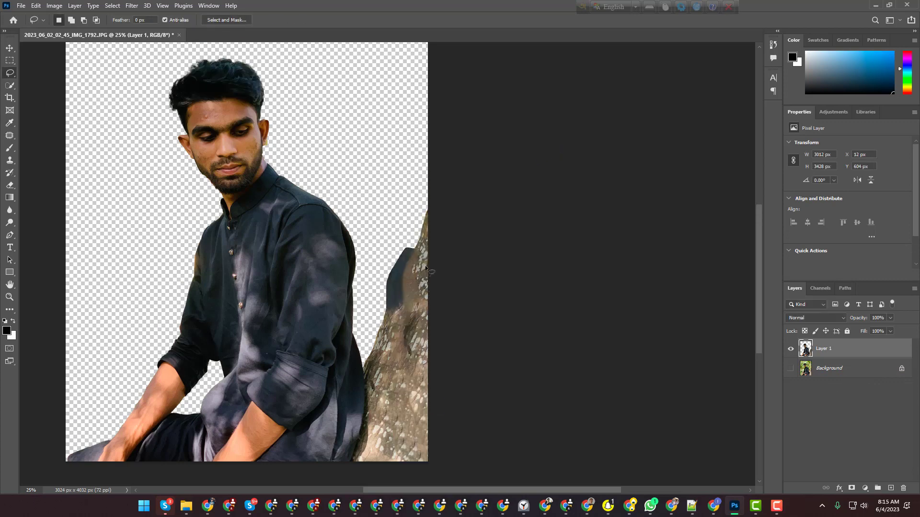
pyautogui.scroll(1, 426, 268)
pyautogui.scroll(-1, 420, 277)
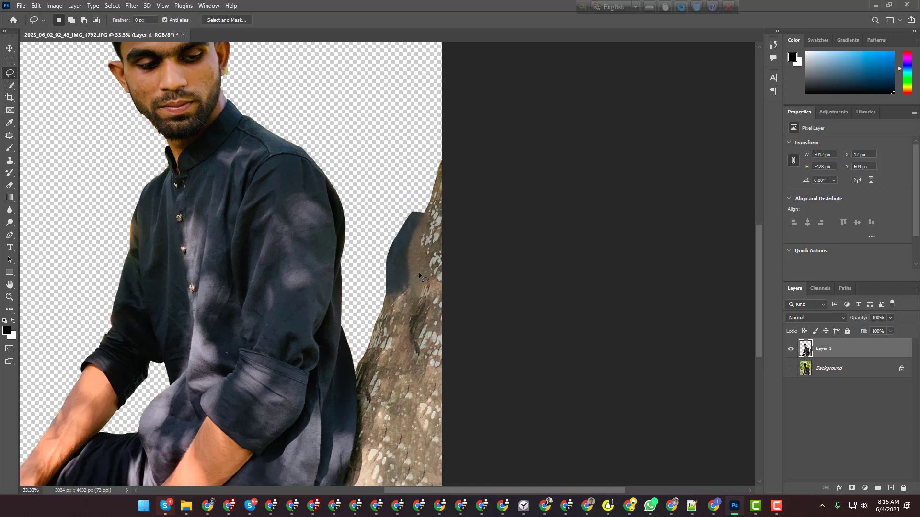
# Outline the leftover piece of post beside the tree trunk with the Lasso tool, replace it with a content-aware fill, and deselect
pyautogui.moveTo(432, 218); pyautogui.dragTo(427, 215)
pyautogui.rightClick(415, 226)
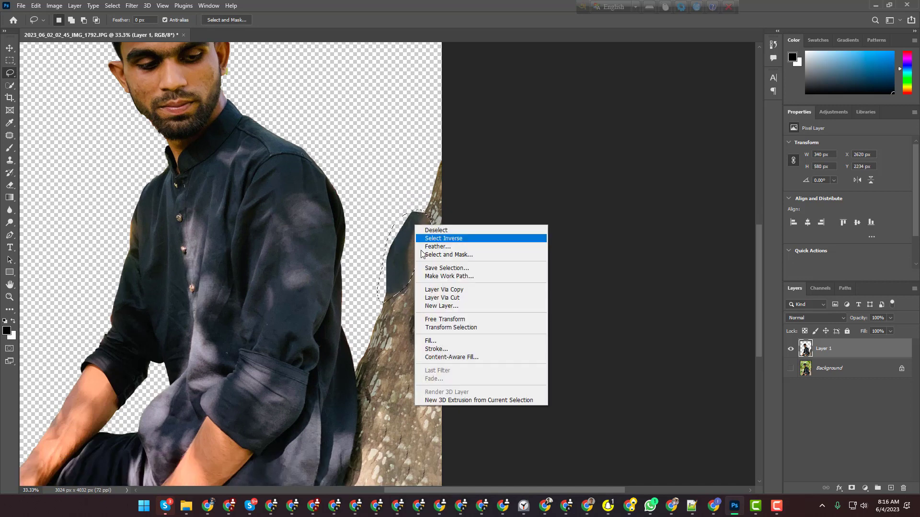
pyautogui.click(446, 340)
pyautogui.press('Return')
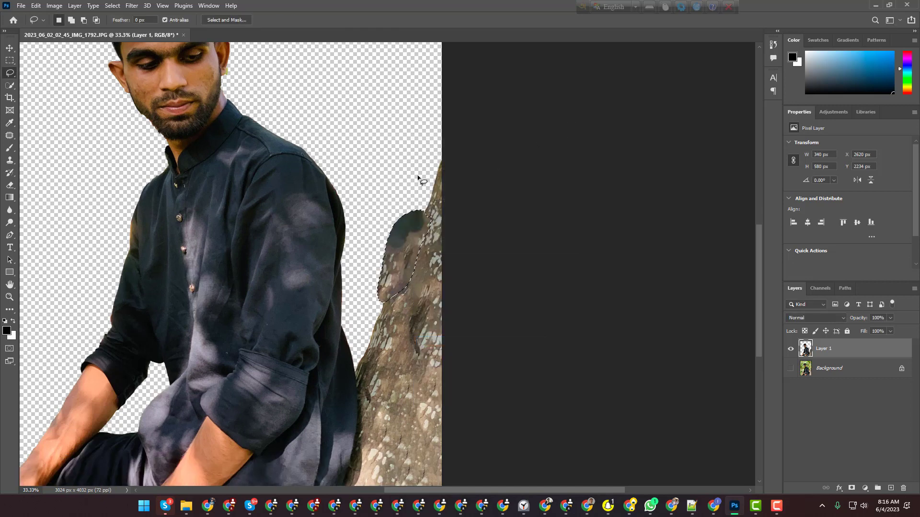
pyautogui.hotkey('ctrl', 'd')
# Erase the leftover fill outside the trunk's left edge on Layer 1 with a 50 px eraser
pyautogui.scroll(1, 421, 181)
pyautogui.scroll(-1, 421, 181)
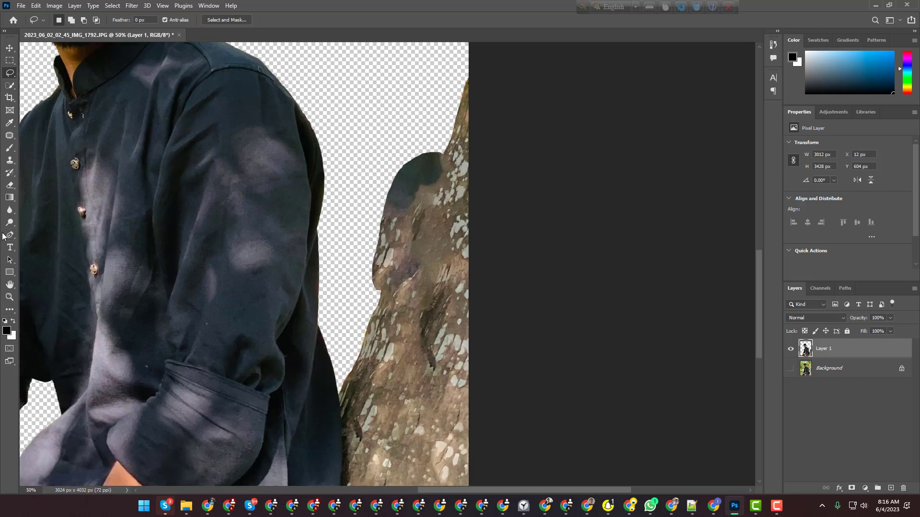
pyautogui.click(14, 185)
pyautogui.moveTo(438, 146)
pyautogui.mouseDown()
pyautogui.moveTo(375, 291)
pyautogui.moveTo(386, 187)
pyautogui.moveTo(417, 159)
pyautogui.moveTo(394, 221)
pyautogui.moveTo(430, 152)
pyautogui.moveTo(391, 192)
pyautogui.moveTo(382, 238)
pyautogui.mouseUp()
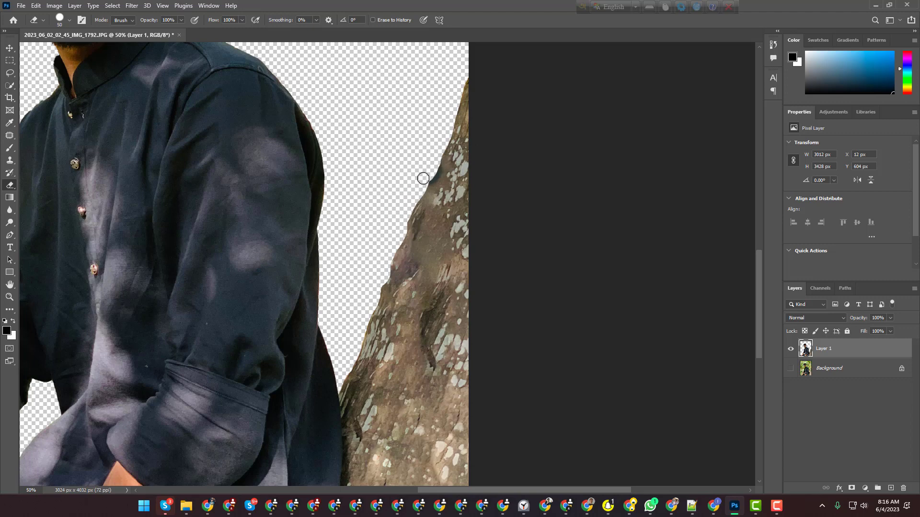
pyautogui.scroll(-2, 400, 259)
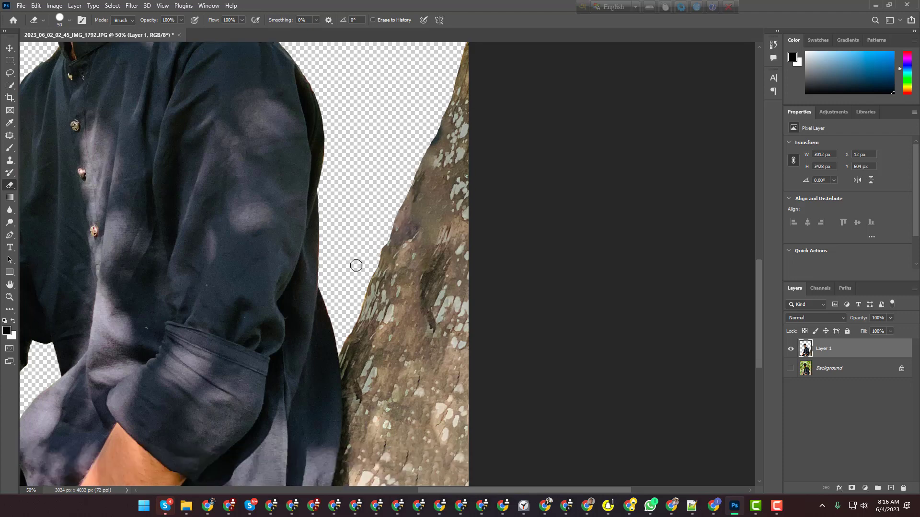
# Place the dark bokeh flower photo from the hd folder between Layer 1 and the Background layer
pyautogui.hotkey('ctrl', '-')
pyautogui.hotkey('ctrl', '-')
pyautogui.hotkey('ctrl', '-')
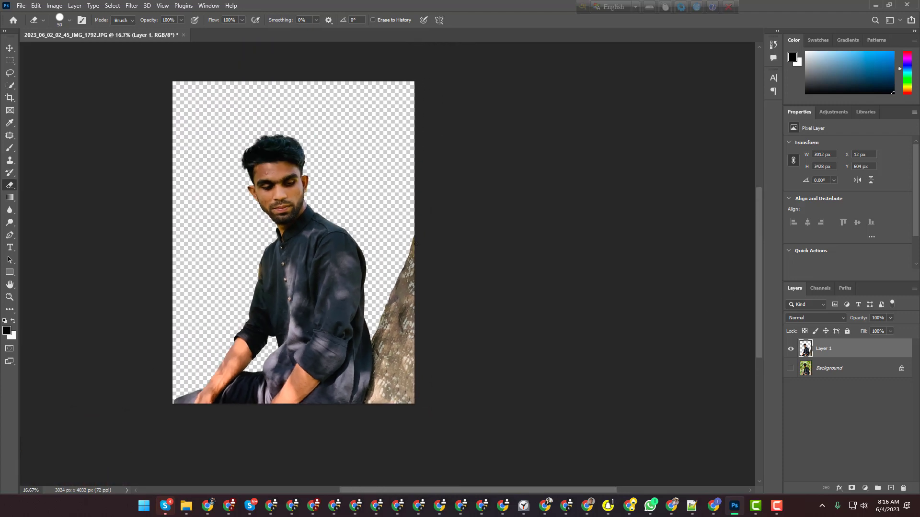
pyautogui.moveTo(496, 490); pyautogui.dragTo(463, 491)
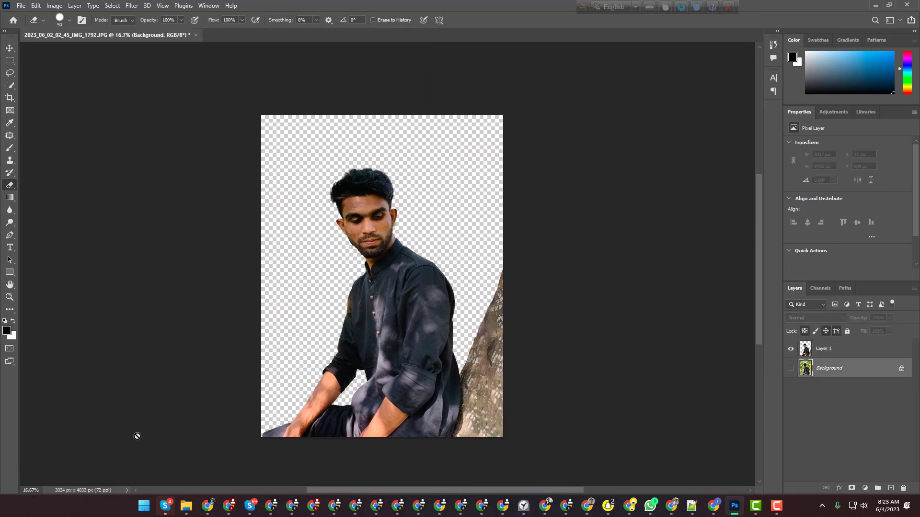
pyautogui.moveTo(186, 506)
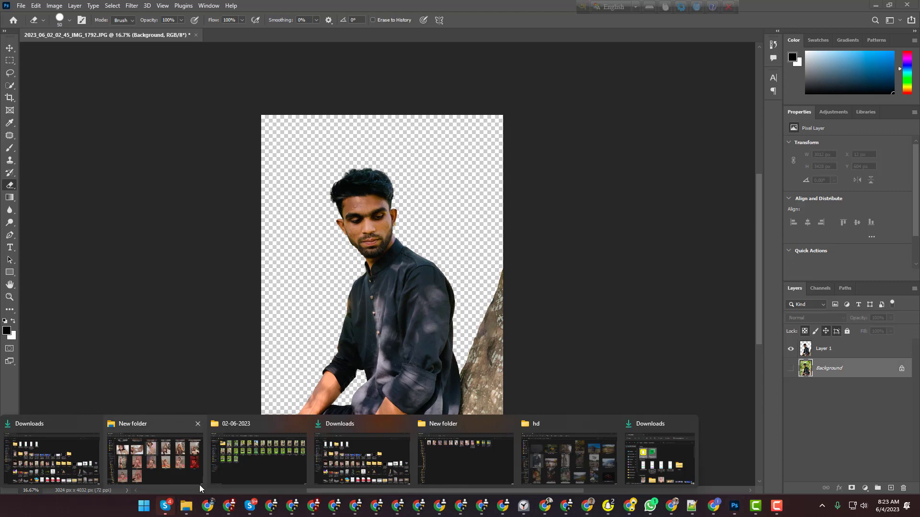
pyautogui.click(570, 479)
pyautogui.moveTo(191, 280); pyautogui.dragTo(449, 300)
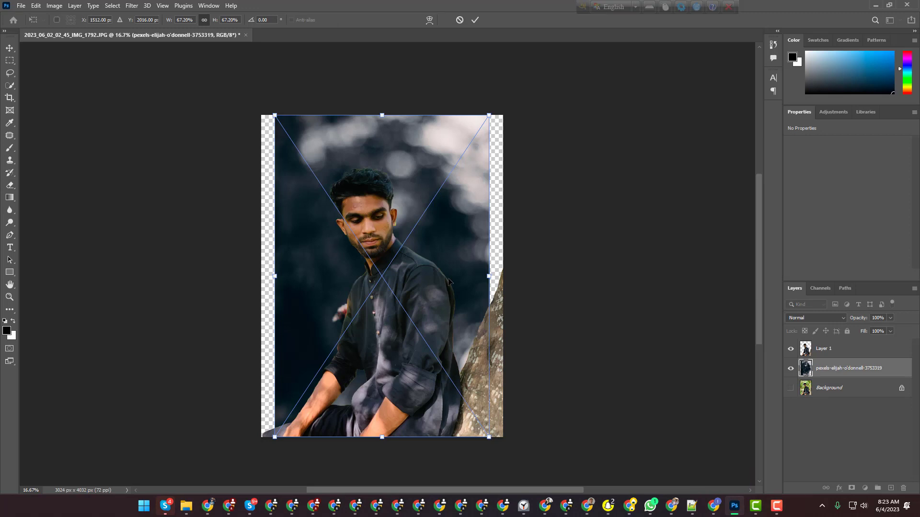
# Stretch the placed photo horizontally to 75.60% width so it spans the full canvas, and commit the transform
pyautogui.hotkey('ctrl', '+')
pyautogui.hotkey('ctrl', '-')
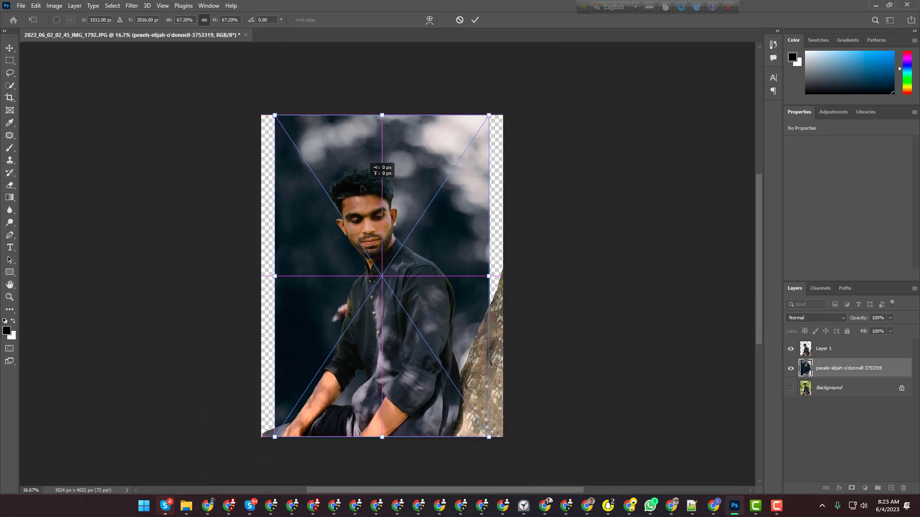
pyautogui.moveTo(382, 194); pyautogui.dragTo(371, 196)
pyautogui.moveTo(477, 277)
pyautogui.mouseDown()
pyautogui.moveTo(505, 264)
pyautogui.moveTo(462, 285)
pyautogui.moveTo(503, 276)
pyautogui.mouseUp()
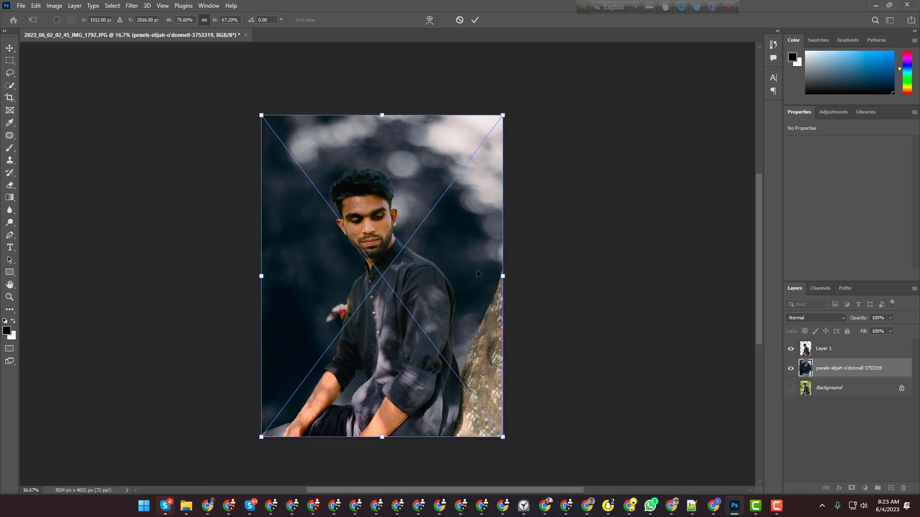
pyautogui.press('Return')
# Hide Layer 1 and outline the two upper flowers and their stems in the placed photo with the Lasso tool
pyautogui.press('e')
pyautogui.hotkey('ctrl', '+')
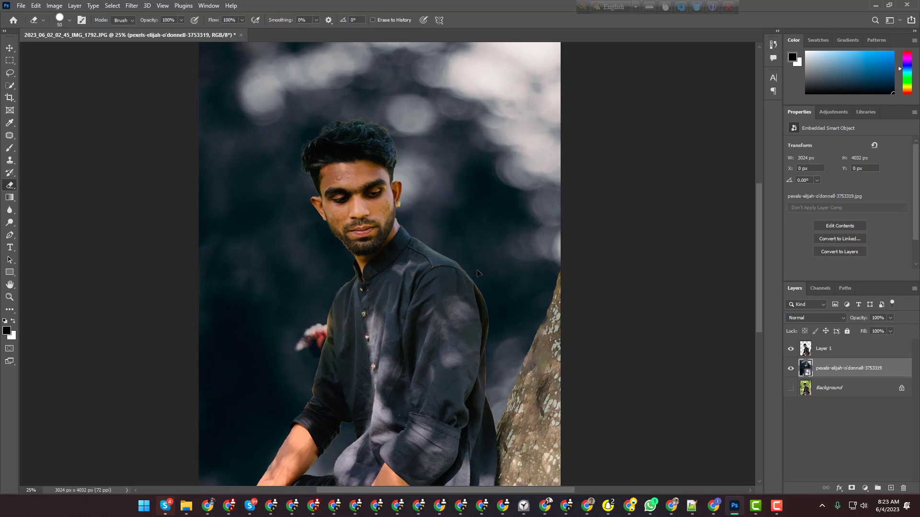
pyautogui.scroll(-3, 407, 267)
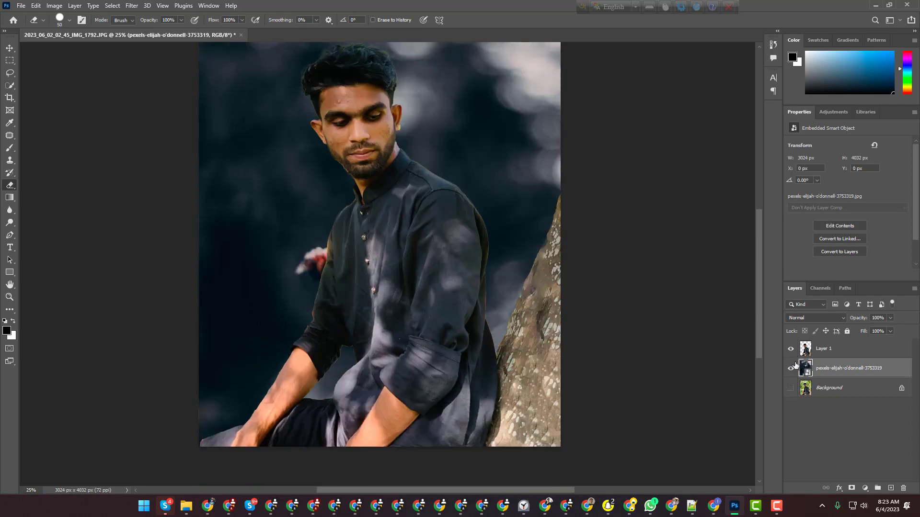
pyautogui.click(790, 349)
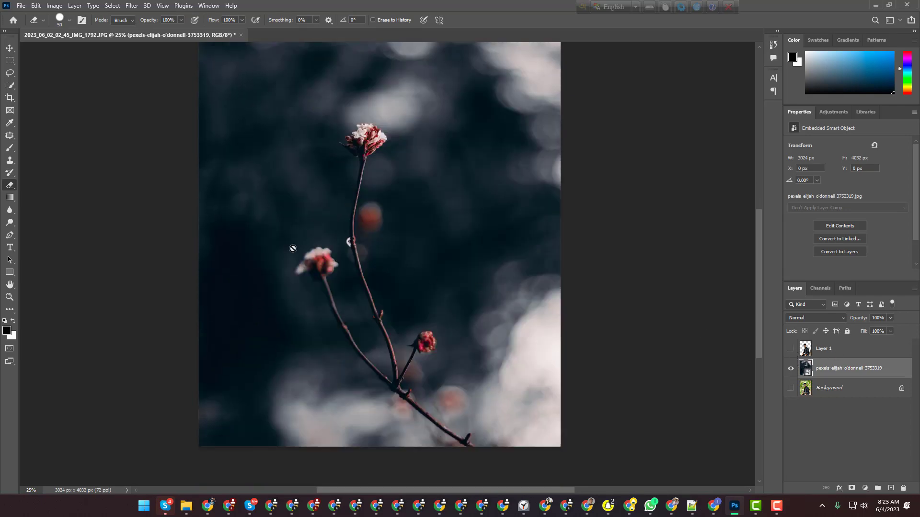
pyautogui.click(10, 72)
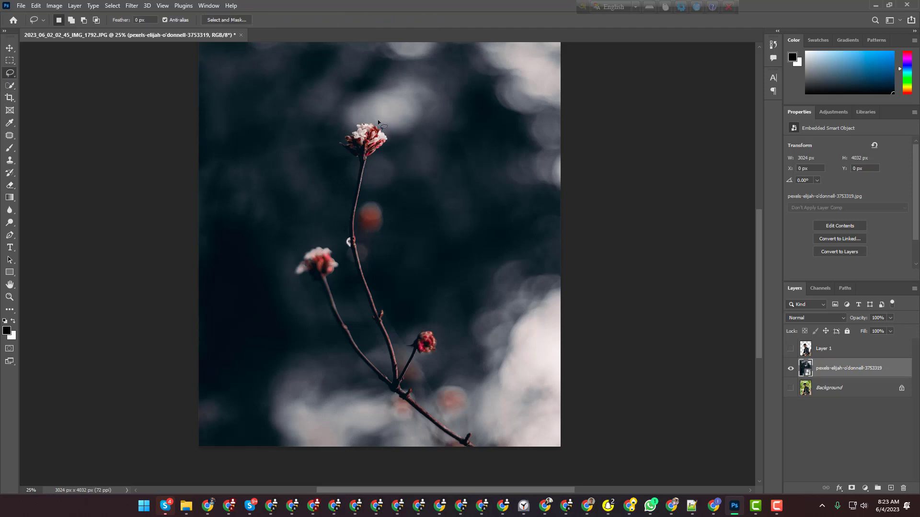
pyautogui.moveTo(378, 122)
pyautogui.mouseDown()
pyautogui.moveTo(290, 214)
pyautogui.moveTo(336, 327)
pyautogui.moveTo(412, 158)
pyautogui.moveTo(376, 143)
pyautogui.mouseUp()
# Rasterize the placed flower photo's smart object layer
pyautogui.rightClick(378, 143)
pyautogui.press('Escape')
pyautogui.click(9, 185)
pyautogui.click(450, 211)
pyautogui.click(441, 192)
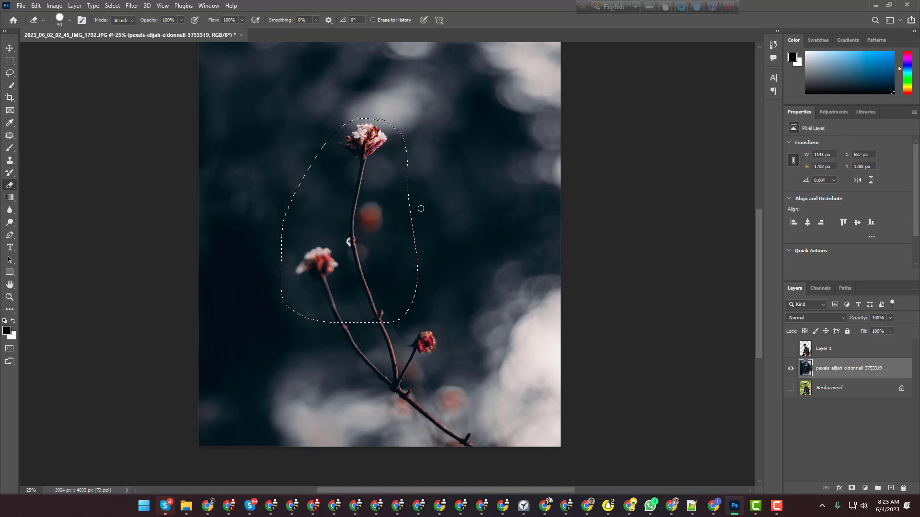
# Replace the lassoed flowers with a content-aware fill using color adaptation, deselect, and show Layer 1 again
pyautogui.rightClick(374, 206)
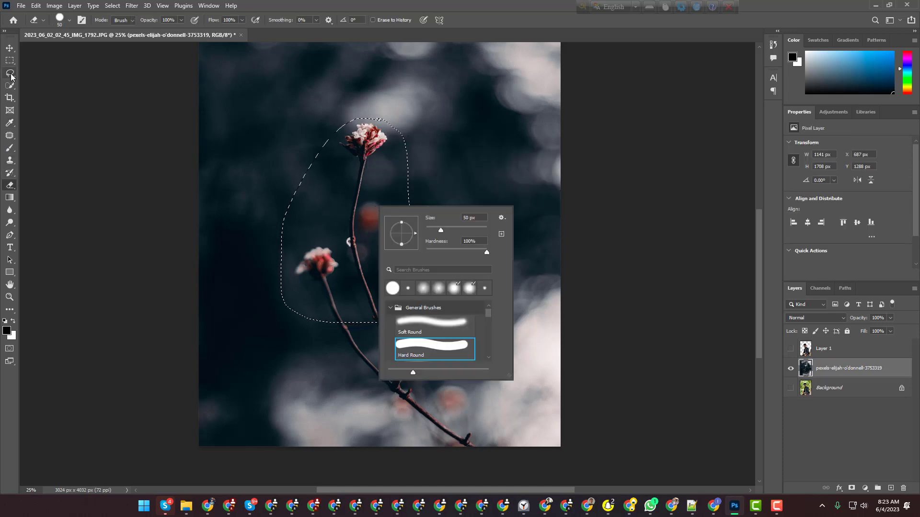
pyautogui.press('Escape')
pyautogui.rightClick(365, 201)
pyautogui.click(390, 312)
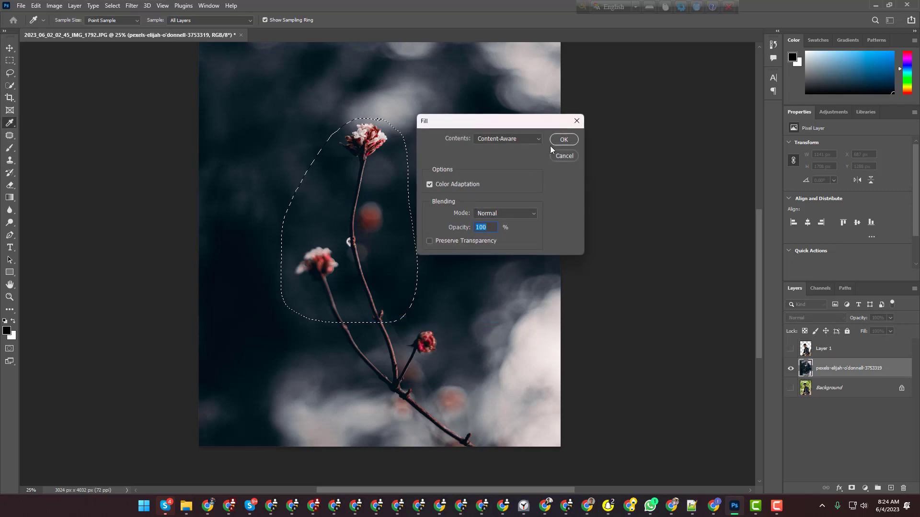
pyautogui.click(558, 140)
pyautogui.hotkey('ctrl', 'd')
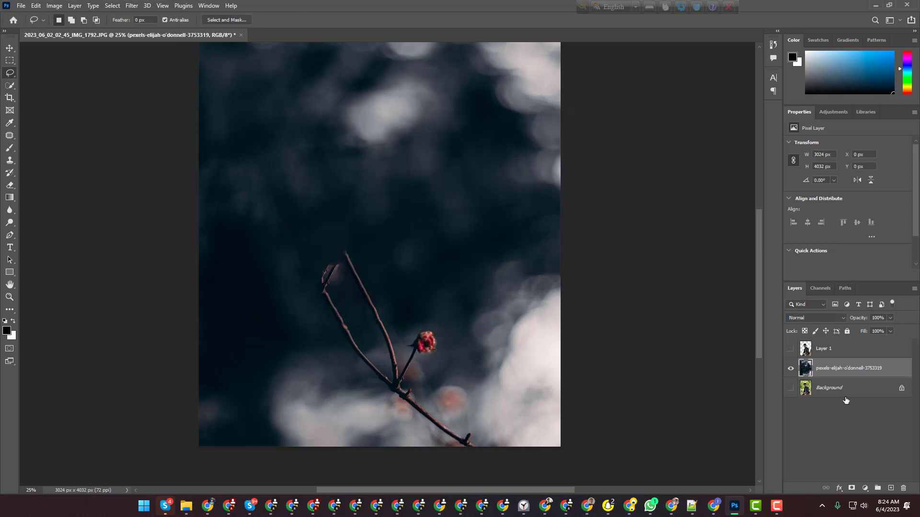
pyautogui.click(791, 349)
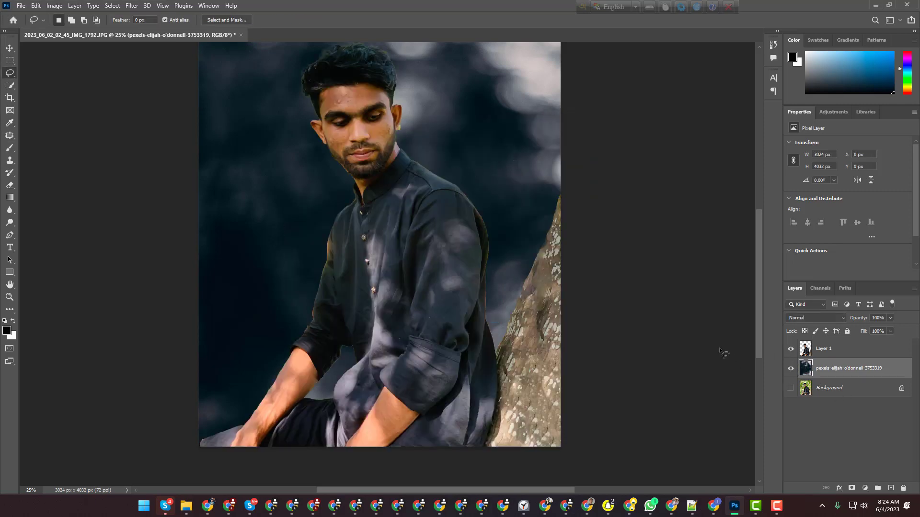
# Erase the yellow-green background remnant beside the man's earlobe on Layer 1 with a 9 px eraser
pyautogui.hotkey('ctrl', '-')
pyautogui.hotkey('ctrl', '-')
pyautogui.hotkey('ctrl', '+')
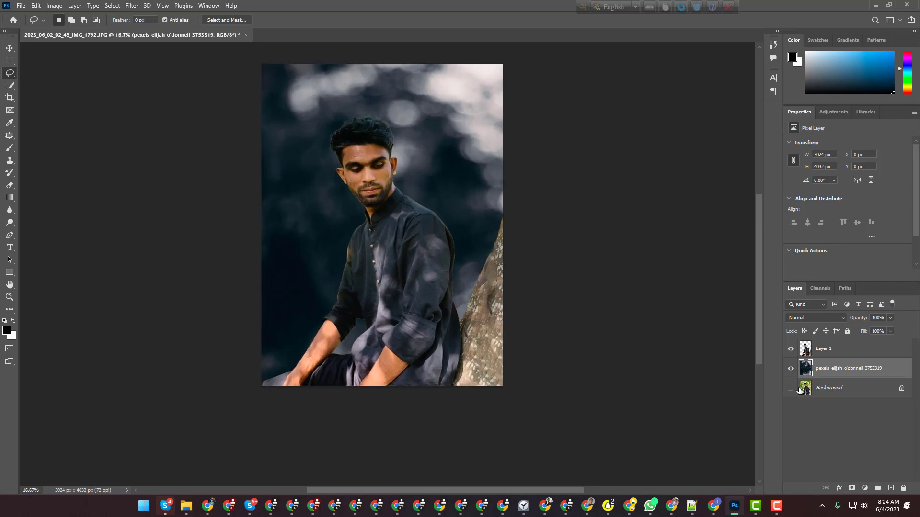
pyautogui.scroll(3, 454, 309)
pyautogui.hotkey('ctrl', '+')
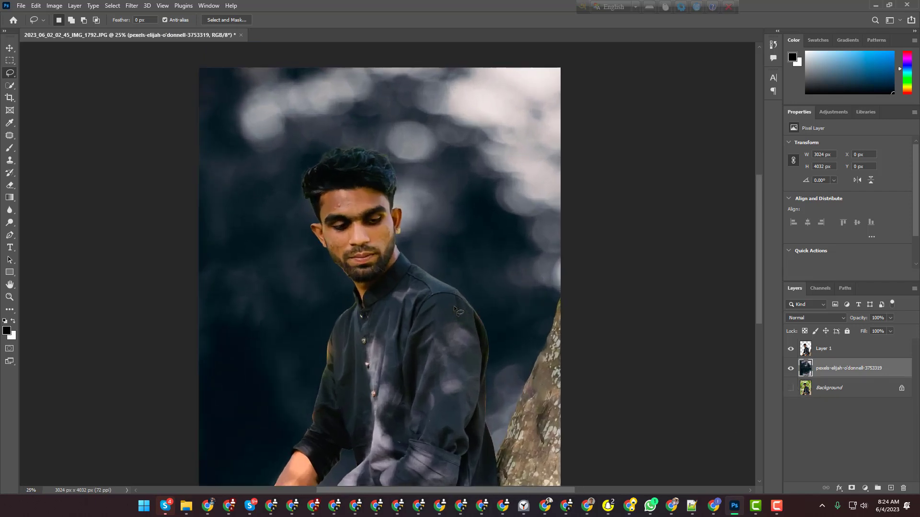
pyautogui.hotkey('ctrl', '+')
pyautogui.hotkey('ctrl', '+')
pyautogui.hotkey('ctrl', '+')
pyautogui.hotkey('ctrl', '+')
pyautogui.hotkey('ctrl', '+')
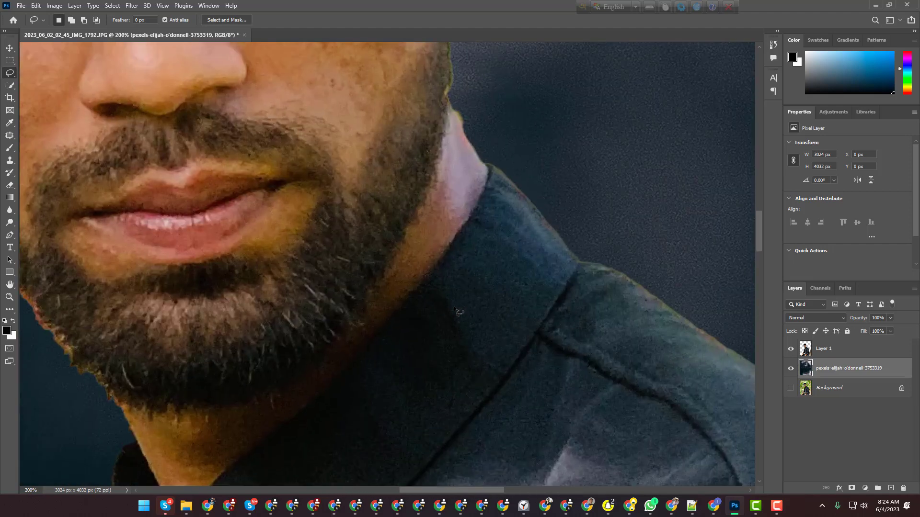
pyautogui.scroll(1, 455, 311)
pyautogui.moveTo(482, 489); pyautogui.dragTo(504, 488)
pyautogui.scroll(6, 306, 309)
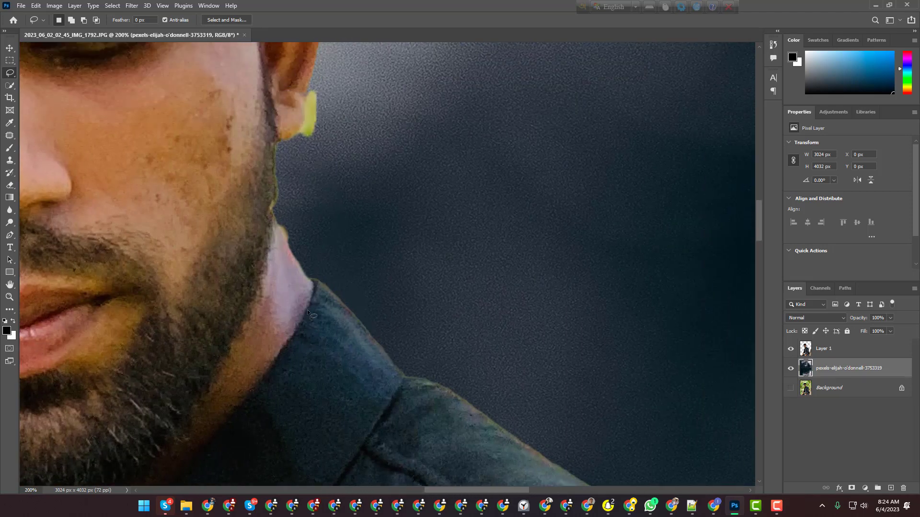
pyautogui.hotkey('ctrl', '+')
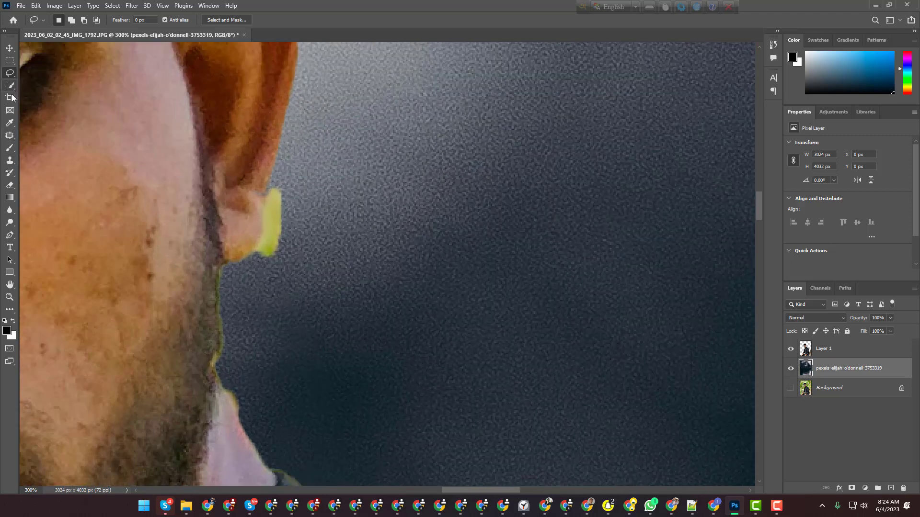
pyautogui.click(9, 187)
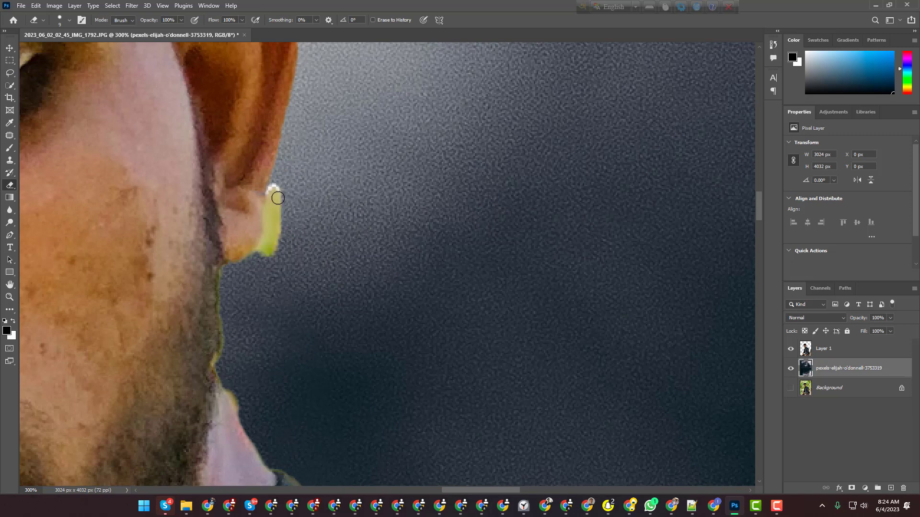
pyautogui.hotkey('alt', ']')
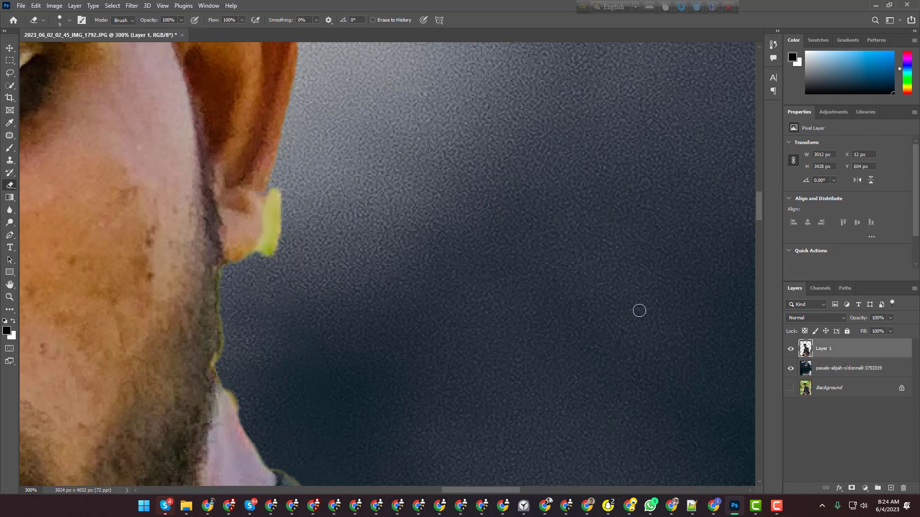
pyautogui.moveTo(273, 191); pyautogui.dragTo(266, 246)
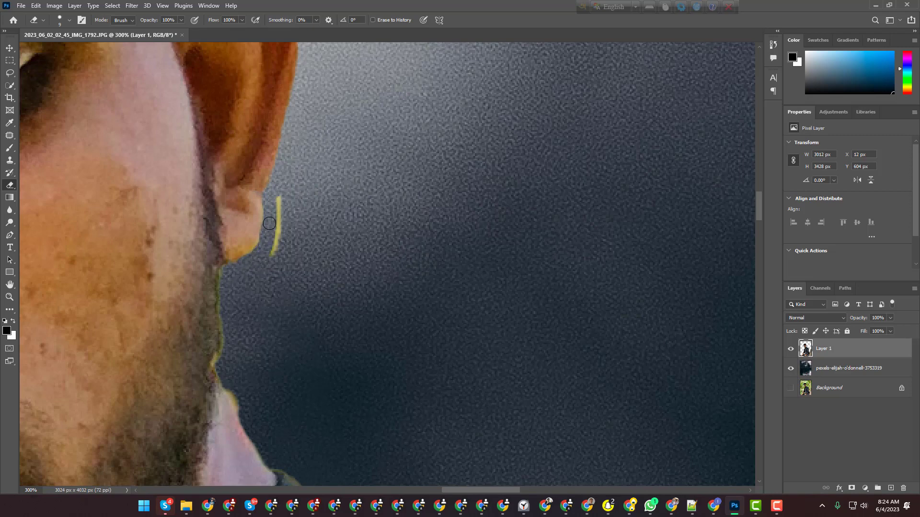
pyautogui.moveTo(284, 216); pyautogui.dragTo(272, 254)
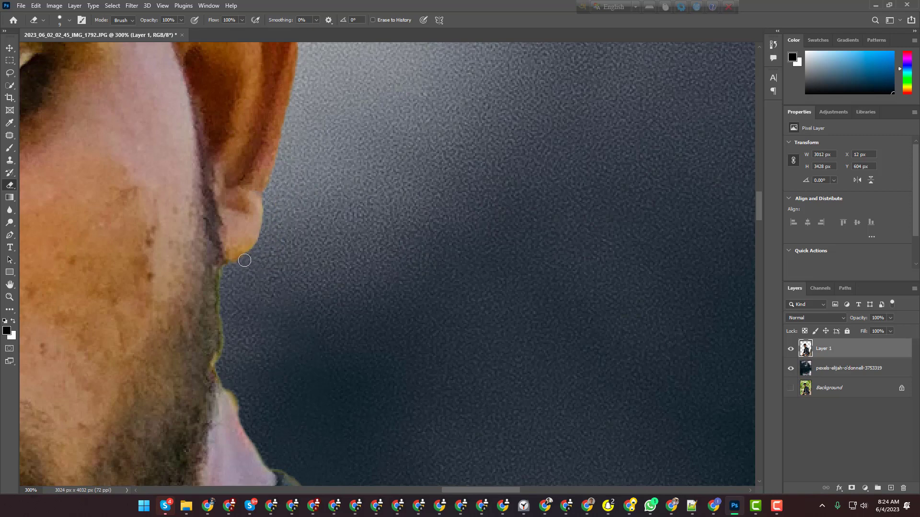
# Erase the green fringe along the man's jaw, neck and shirt collar on Layer 1
pyautogui.moveTo(223, 334); pyautogui.dragTo(216, 370)
pyautogui.scroll(-2, 258, 335)
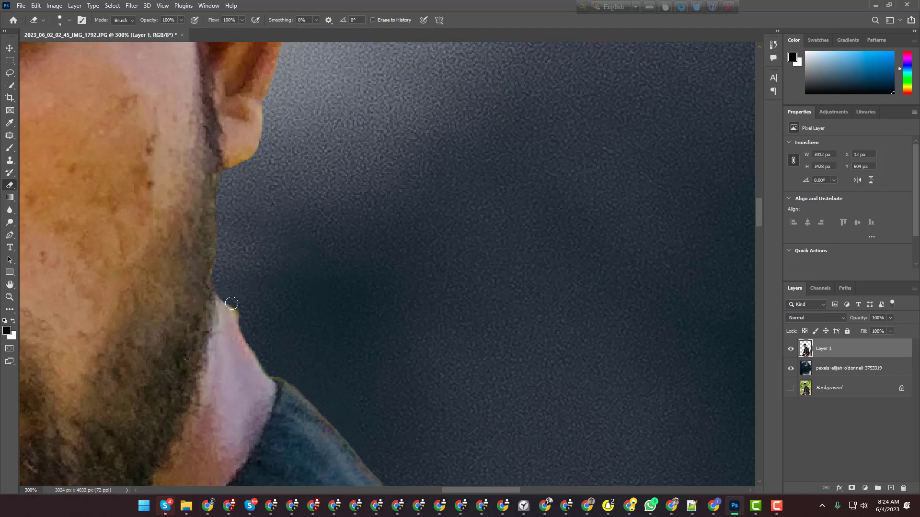
pyautogui.scroll(-1, 219, 273)
pyautogui.moveTo(328, 380); pyautogui.dragTo(408, 458)
pyautogui.scroll(-2, 294, 335)
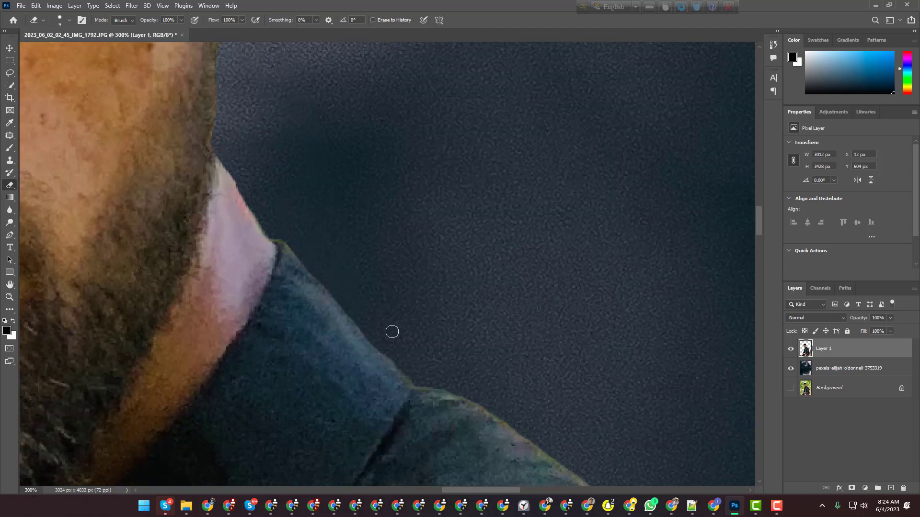
pyautogui.moveTo(393, 365); pyautogui.dragTo(481, 402)
pyautogui.scroll(-1, 481, 403)
pyautogui.moveTo(474, 490)
pyautogui.mouseDown()
pyautogui.moveTo(520, 491)
pyautogui.moveTo(484, 492)
pyautogui.mouseUp()
pyautogui.scroll(-2, 441, 311)
# Erase the coloured fringe along the man's shirt collar and shoulder slope on Layer 1 with a 25 px eraser
pyautogui.press(']')
pyautogui.press(']')
pyautogui.press(']')
pyautogui.press(']')
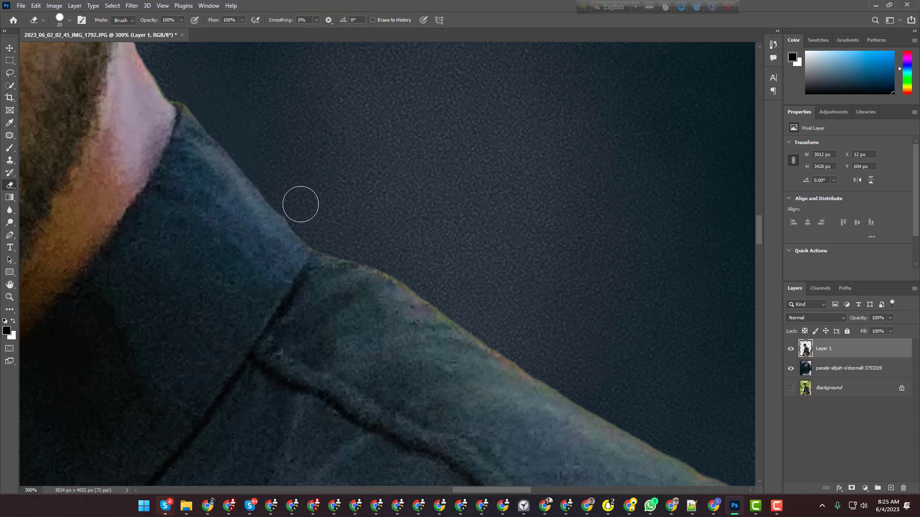
pyautogui.moveTo(418, 273)
pyautogui.mouseDown()
pyautogui.moveTo(513, 353)
pyautogui.moveTo(685, 407)
pyautogui.mouseUp()
pyautogui.doubleClick(608, 406)
pyautogui.moveTo(364, 233)
pyautogui.mouseDown()
pyautogui.moveTo(456, 281)
pyautogui.moveTo(331, 231)
pyautogui.moveTo(608, 390)
pyautogui.mouseUp()
pyautogui.moveTo(506, 201); pyautogui.dragTo(279, 183)
pyautogui.scroll(-2, 280, 240)
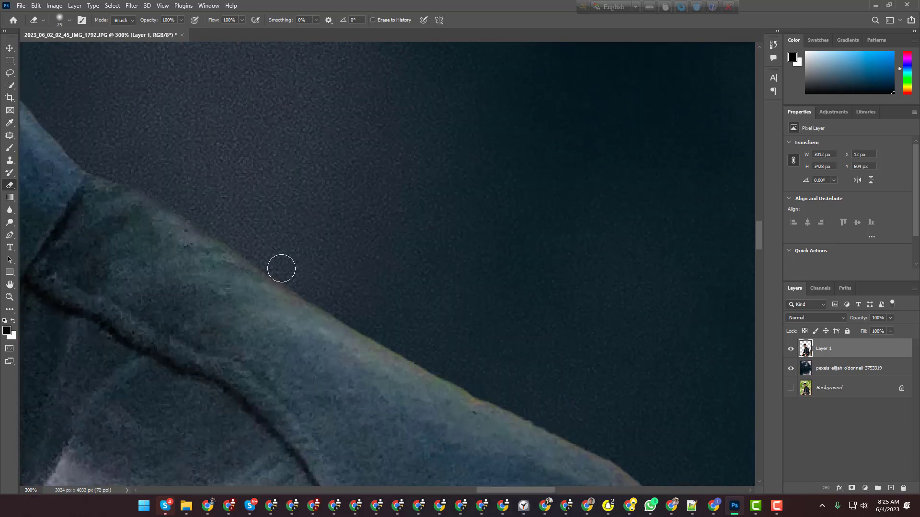
pyautogui.scroll(-4, 407, 302)
pyautogui.scroll(-3, 501, 253)
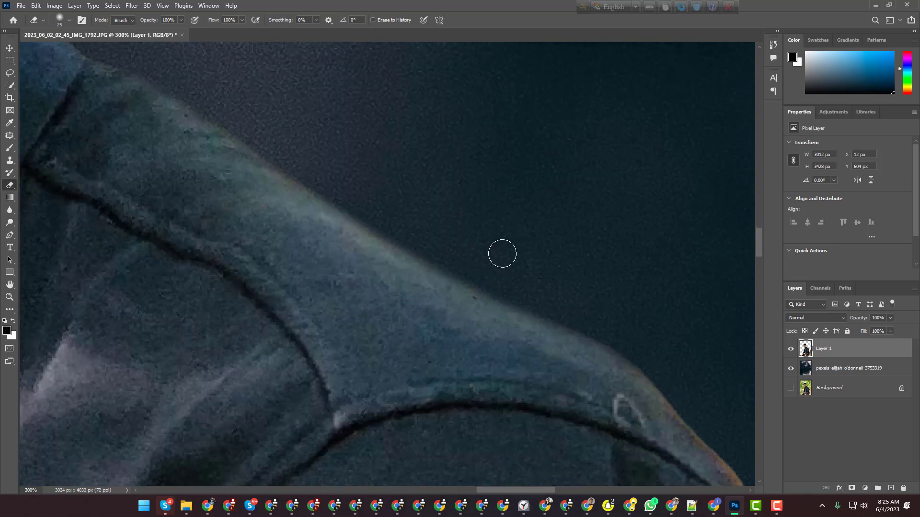
# Erase the orange and green fringe around the outer shoulder and down the upper sleeve edge on Layer 1
pyautogui.hscroll(5, 375, 225)
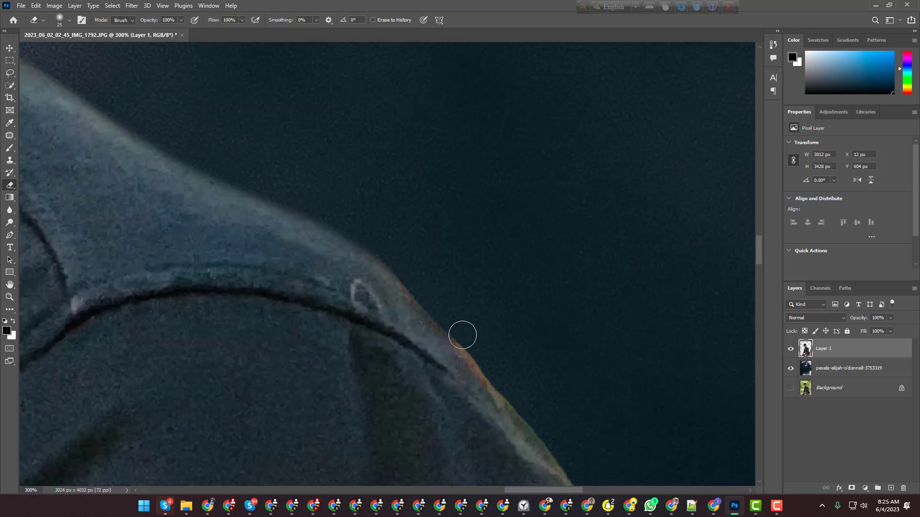
pyautogui.scroll(-4, 527, 304)
pyautogui.scroll(-2, 623, 306)
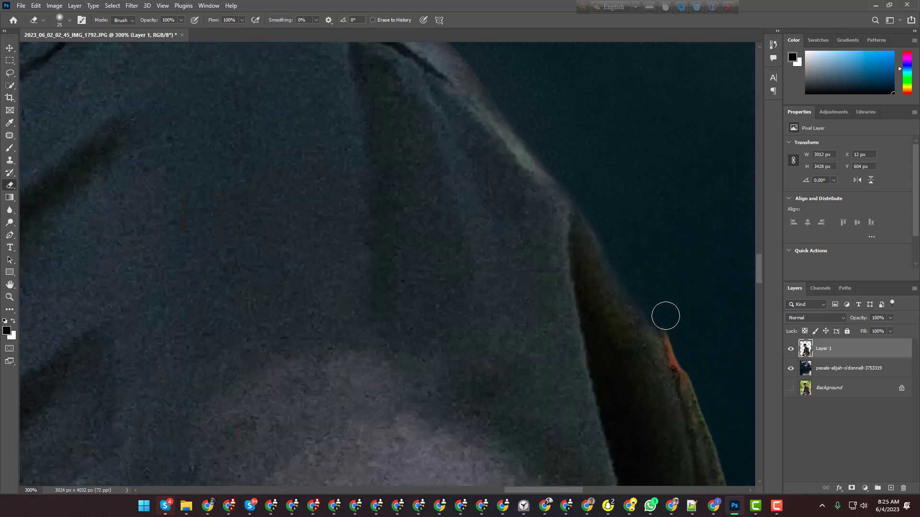
pyautogui.scroll(-2, 704, 393)
pyautogui.hscroll(3, 531, 387)
pyautogui.scroll(-3, 531, 387)
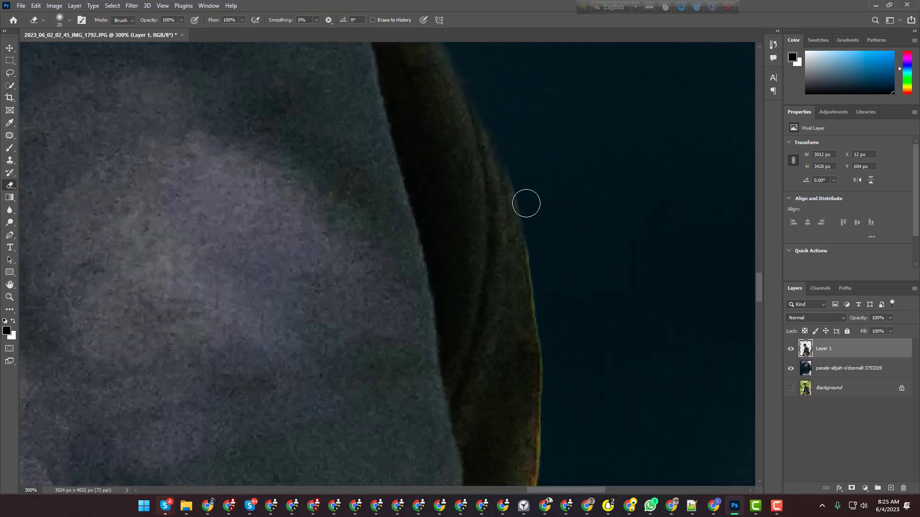
# Erase the yellow and red fringe down the lower sleeve's outer edge on Layer 1 with a 10 px eraser
pyautogui.press('[')
pyautogui.press('[')
pyautogui.press('[')
pyautogui.scroll(-5, 550, 254)
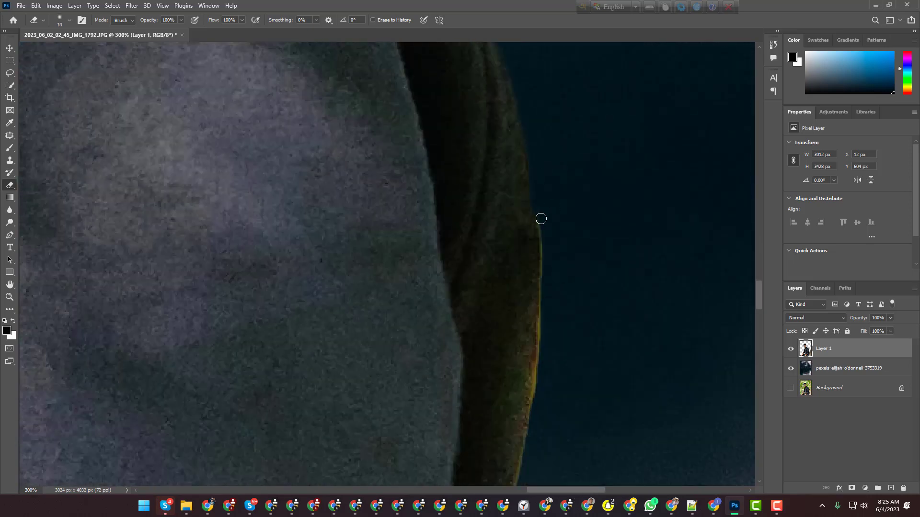
pyautogui.scroll(-4, 545, 223)
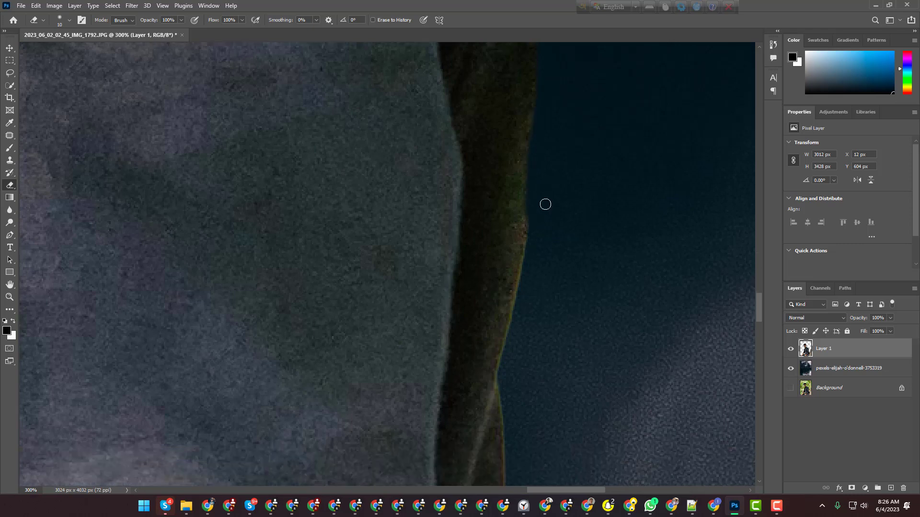
pyautogui.scroll(-3, 506, 188)
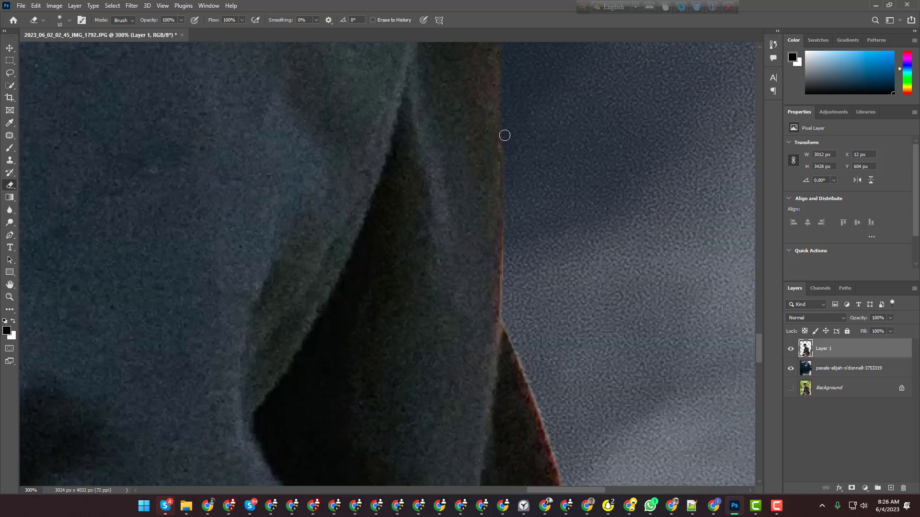
pyautogui.scroll(-4, 505, 135)
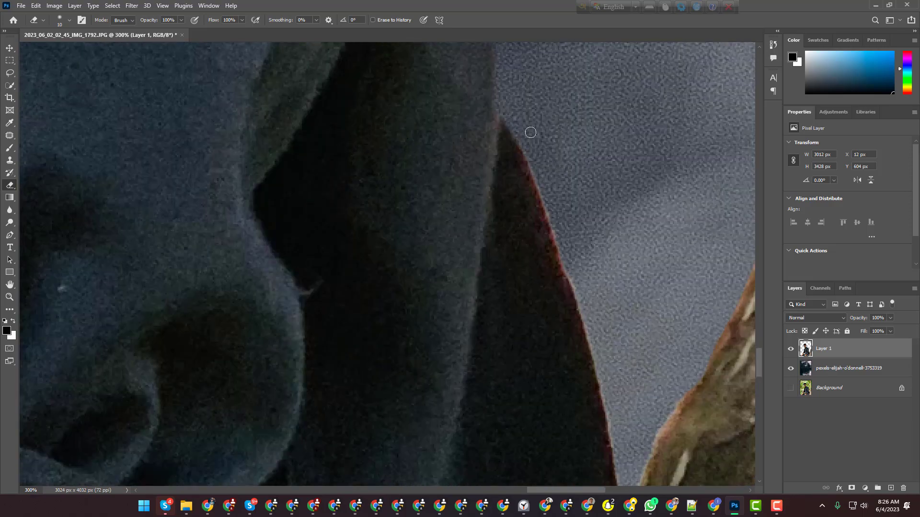
# Erase the reddish fringe along the dark shirt edge and the adjoining trunk edge down to where they meet
pyautogui.moveTo(510, 126)
pyautogui.mouseDown()
pyautogui.moveTo(522, 150)
pyautogui.moveTo(555, 250)
pyautogui.moveTo(563, 209)
pyautogui.moveTo(584, 335)
pyautogui.mouseUp()
pyautogui.scroll(-3, 586, 335)
pyautogui.moveTo(588, 186); pyautogui.dragTo(625, 320)
pyautogui.scroll(-1, 662, 151)
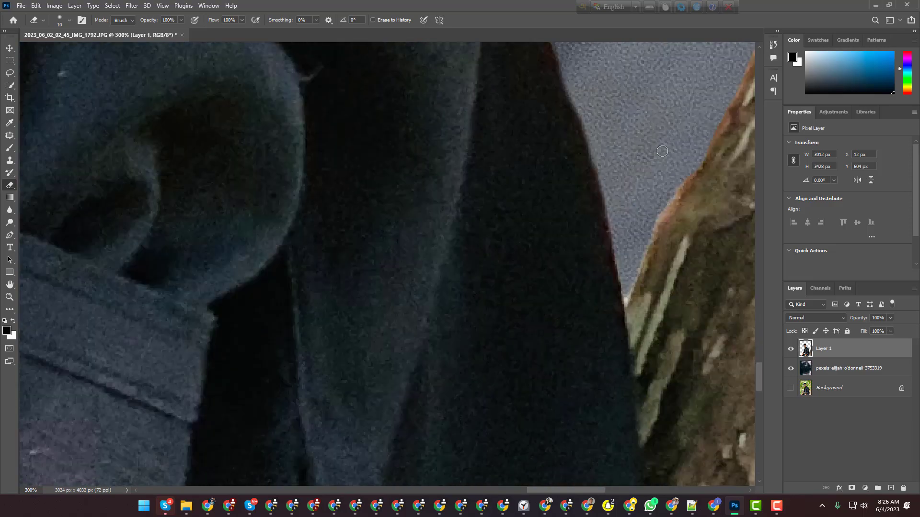
pyautogui.moveTo(680, 185); pyautogui.dragTo(624, 303)
pyautogui.scroll(-1, 624, 303)
pyautogui.moveTo(594, 116); pyautogui.dragTo(624, 230)
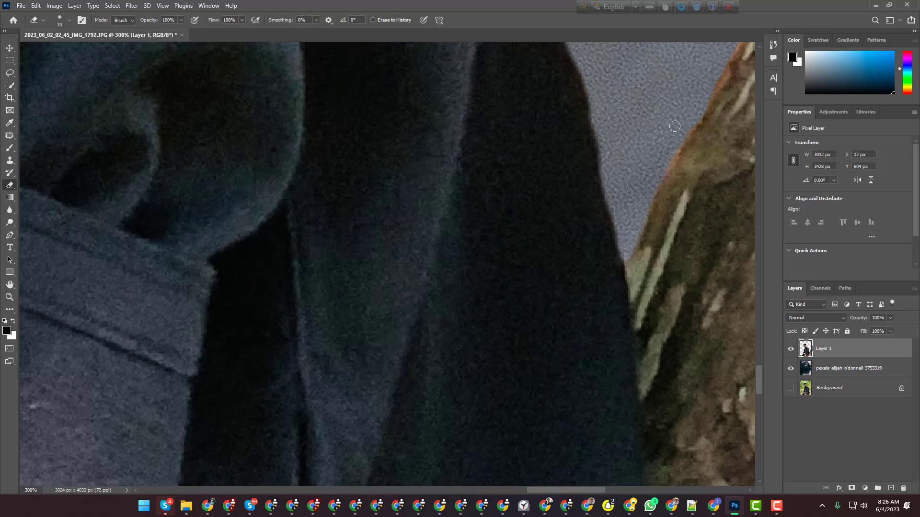
# Erase the orange-yellow fringe up the tree trunk's edge facing the man on Layer 1
pyautogui.scroll(3, 672, 156)
pyautogui.moveTo(544, 490); pyautogui.dragTo(577, 490)
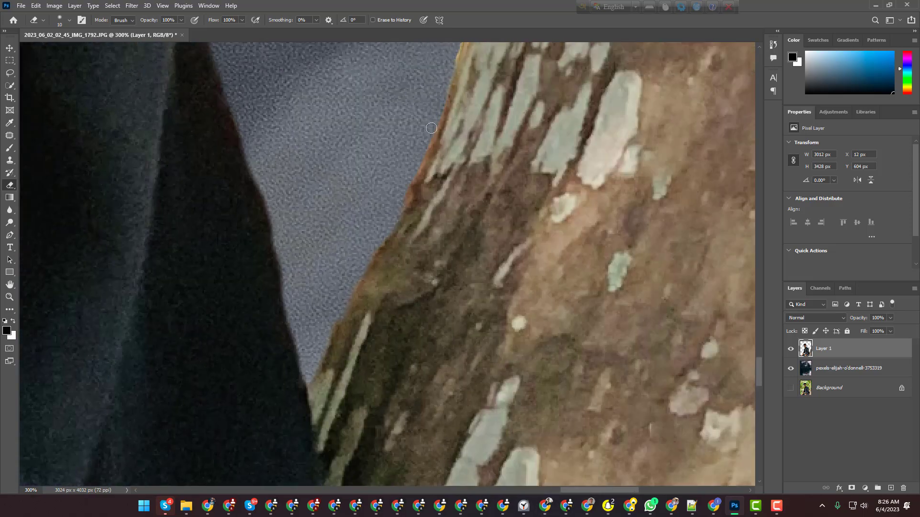
pyautogui.scroll(3, 428, 135)
pyautogui.scroll(2, 530, 96)
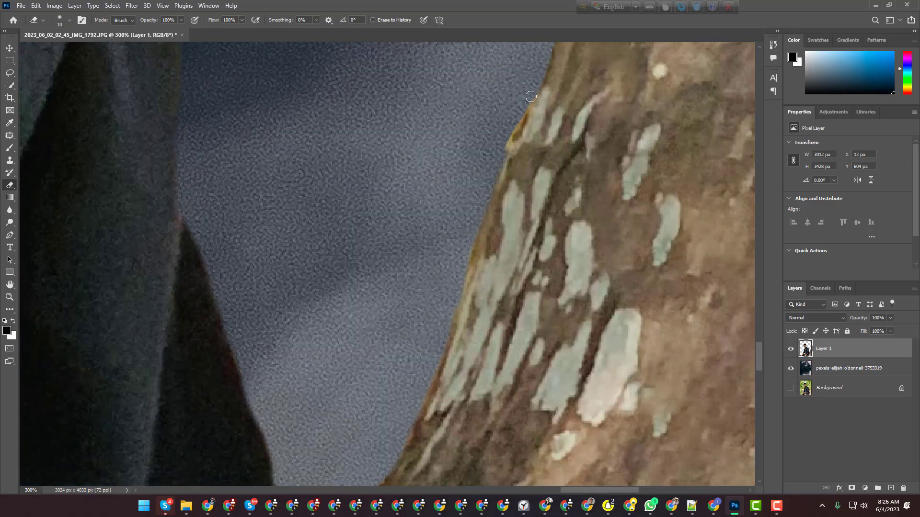
pyautogui.scroll(10, 601, 184)
pyautogui.scroll(-3, 470, 287)
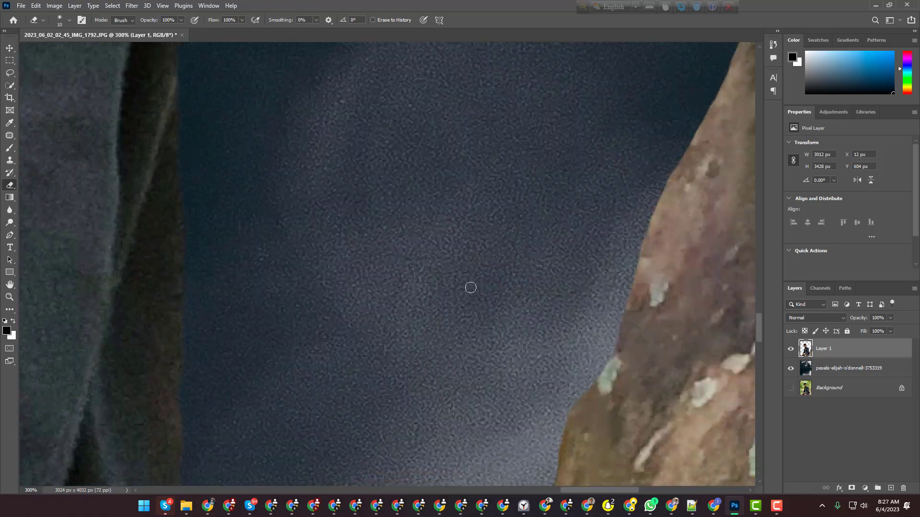
# Erase the green fringe along the arm and the dark fabric bordering the gap between the man's arm and body
pyautogui.hotkey('ctrl', '-')
pyautogui.hotkey('ctrl', '-')
pyautogui.hotkey('ctrl', '-')
pyautogui.scroll(-4, 505, 330)
pyautogui.hscroll(-3, 505, 331)
pyautogui.scroll(-4, 392, 343)
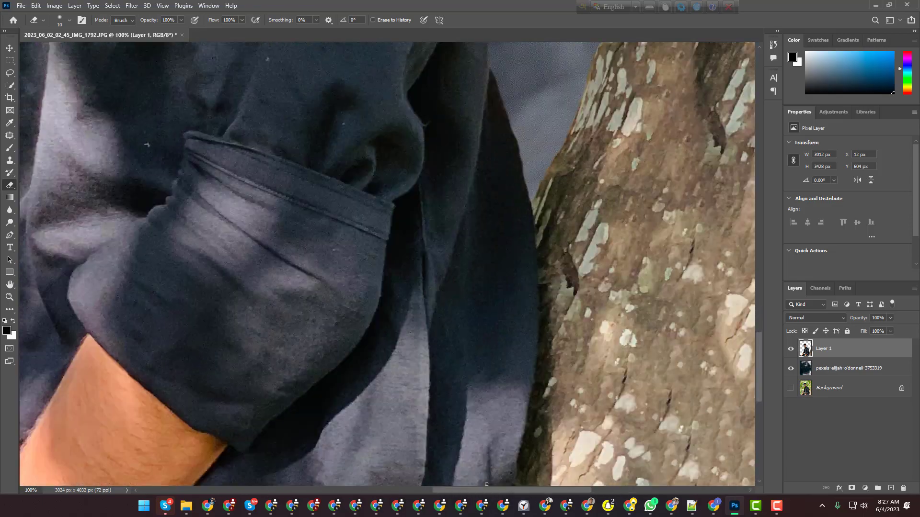
pyautogui.hscroll(-10, 280, 355)
pyautogui.scroll(3, 279, 355)
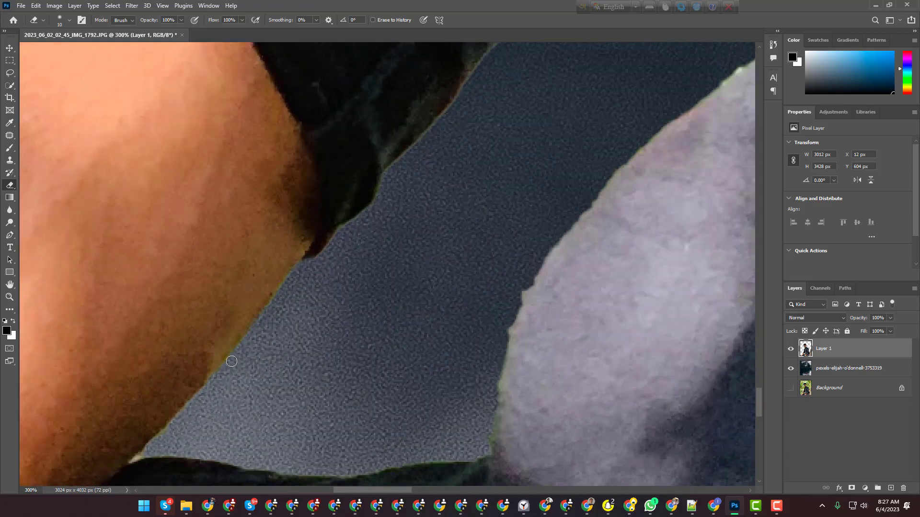
pyautogui.scroll(-3, 290, 287)
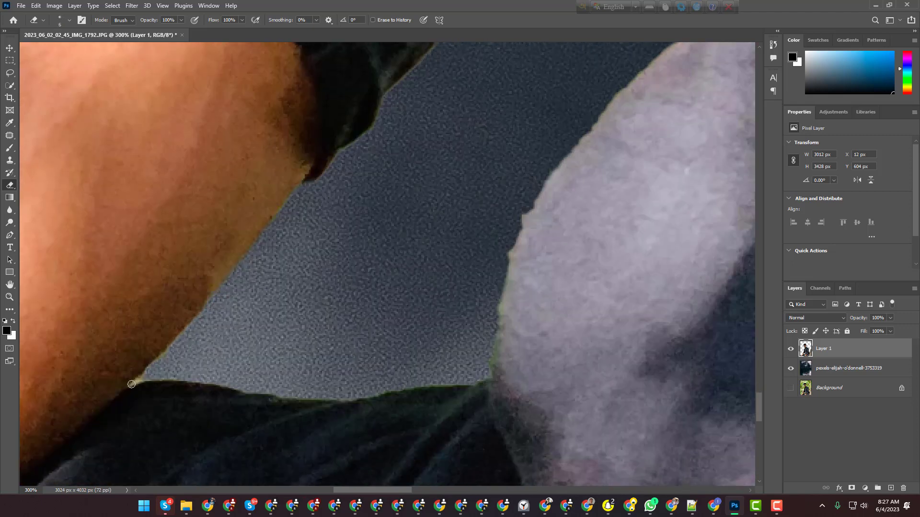
pyautogui.scroll(-1, 234, 364)
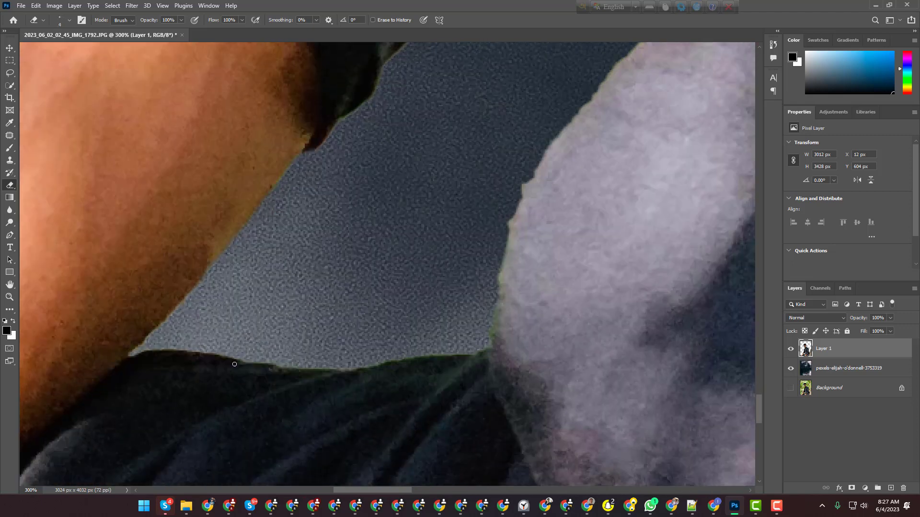
# Erase the green fringe along the light grey fabric edge of the gap with a 10 px eraser
pyautogui.scroll(2, 548, 214)
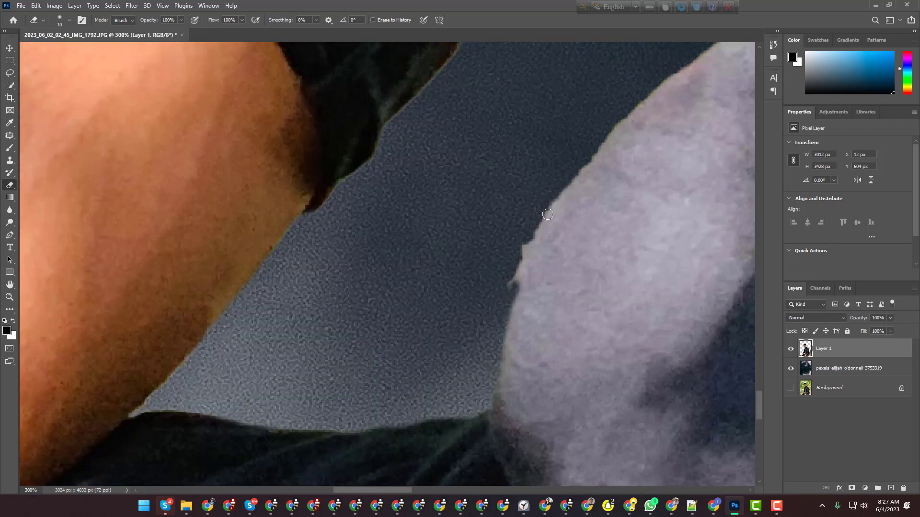
pyautogui.scroll(3, 594, 146)
pyautogui.moveTo(397, 490); pyautogui.dragTo(433, 492)
pyautogui.scroll(1, 448, 116)
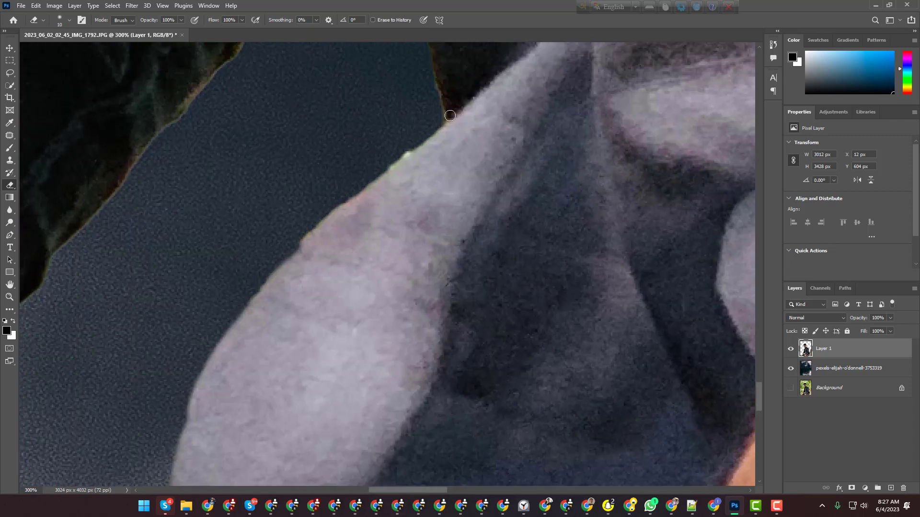
pyautogui.moveTo(372, 177); pyautogui.dragTo(236, 312)
pyautogui.scroll(6, 384, 232)
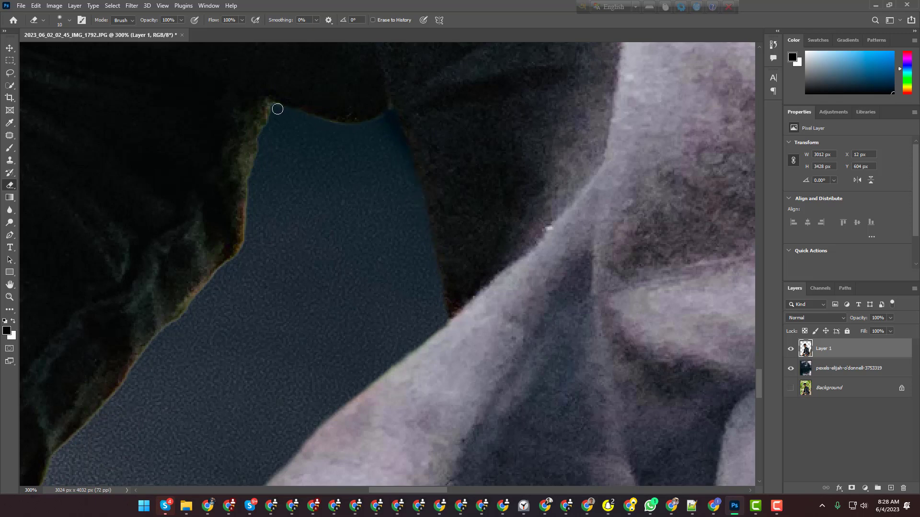
# Erase the yellow-green fringe along the dark sleeve's edge inside the gap, finishing with a 20 px eraser
pyautogui.scroll(-1, 346, 140)
pyautogui.moveTo(275, 74); pyautogui.dragTo(238, 224)
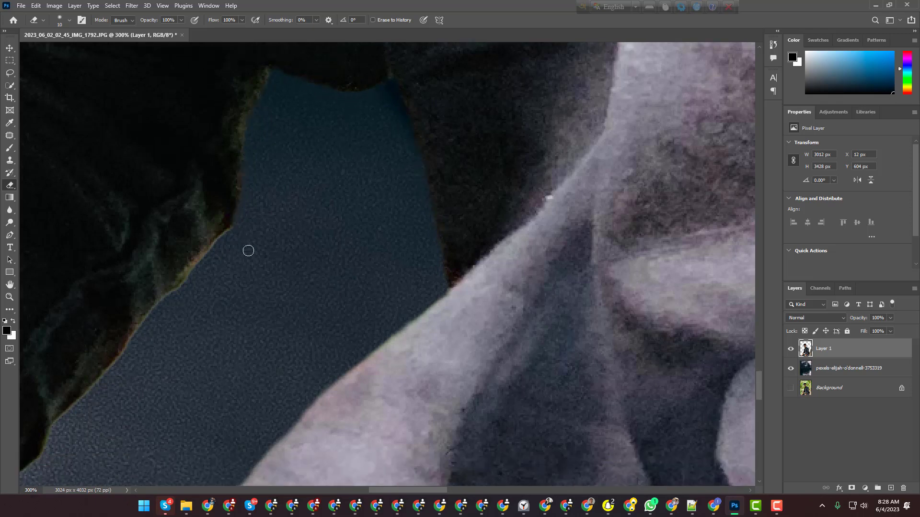
pyautogui.scroll(1, 261, 230)
pyautogui.press(']')
pyautogui.press(']')
pyautogui.press(']')
pyautogui.press(']')
pyautogui.press(']')
pyautogui.scroll(-4, 288, 215)
pyautogui.press('[')
pyautogui.press('[')
pyautogui.press('[')
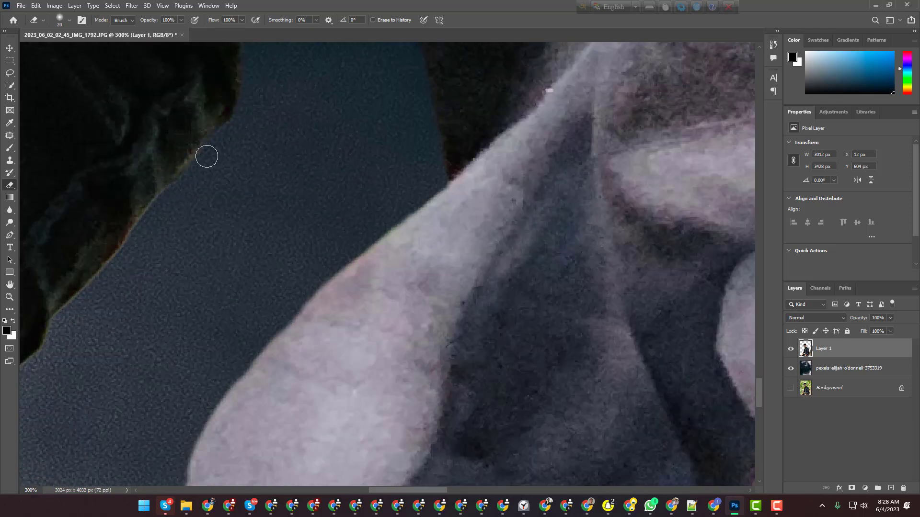
pyautogui.scroll(-1, 143, 206)
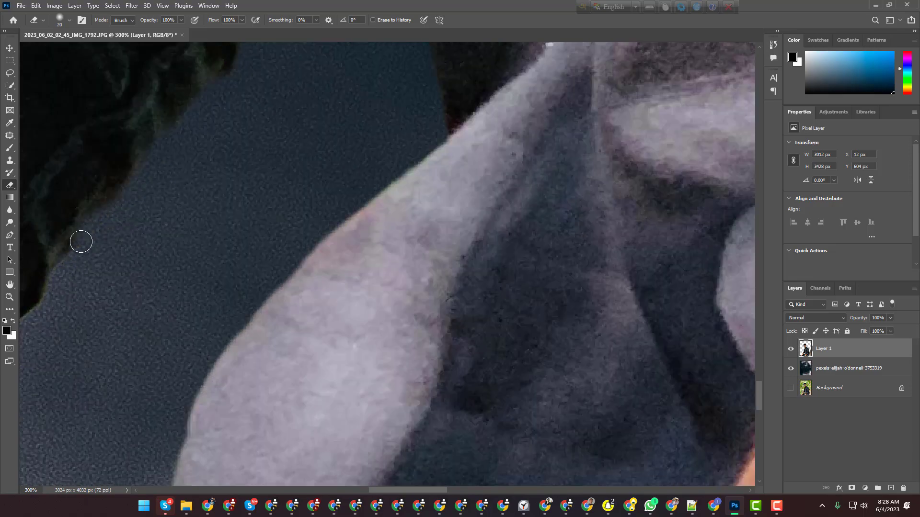
pyautogui.hscroll(-5, 253, 305)
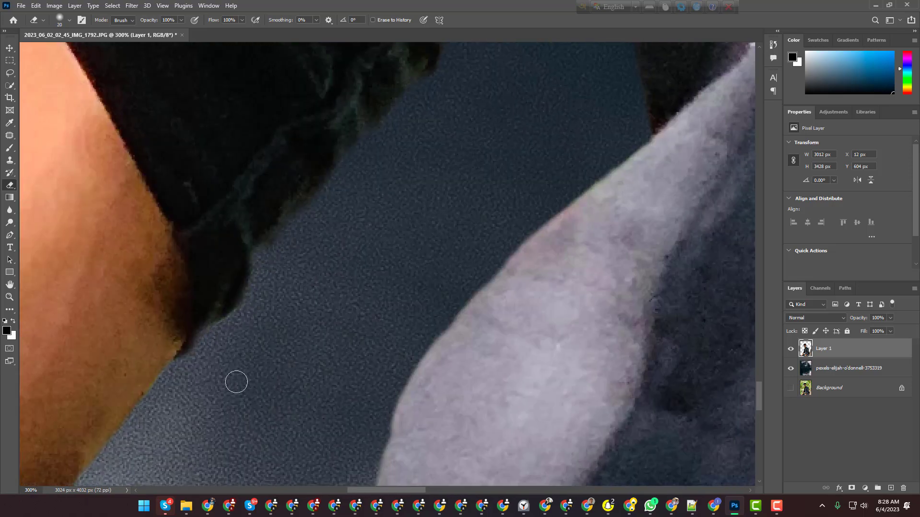
# Erase the fringe and rough bumps along the forearm's outer edge above the grey trousers with a 20 px eraser
pyautogui.scroll(-5, 276, 299)
pyautogui.moveTo(386, 491); pyautogui.dragTo(274, 491)
pyautogui.scroll(-5, 131, 339)
pyautogui.scroll(-1, 335, 335)
pyautogui.moveTo(436, 220)
pyautogui.mouseDown()
pyautogui.moveTo(412, 234)
pyautogui.moveTo(420, 245)
pyautogui.mouseUp()
pyautogui.rightClick(411, 209)
pyautogui.click(376, 197)
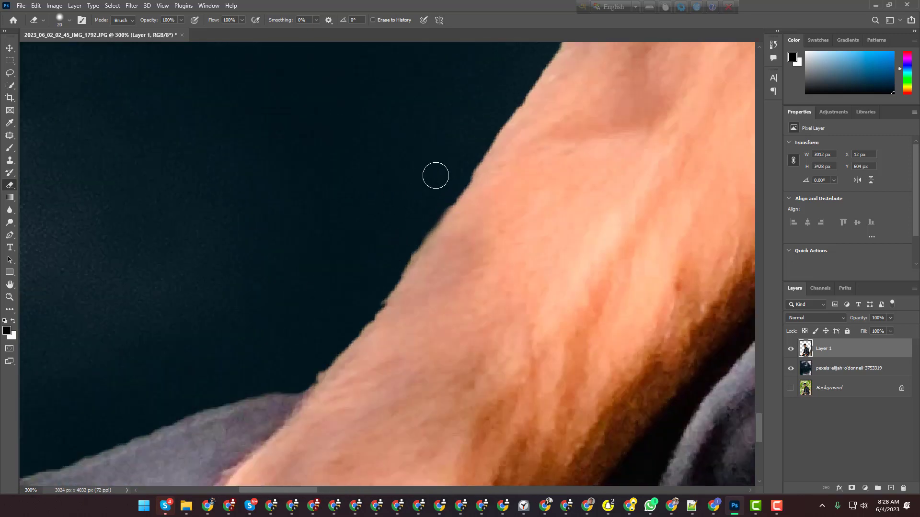
pyautogui.scroll(-1, 435, 175)
pyautogui.moveTo(415, 185)
pyautogui.mouseDown()
pyautogui.moveTo(393, 234)
pyautogui.moveTo(312, 331)
pyautogui.mouseUp()
pyautogui.scroll(2, 312, 331)
pyautogui.moveTo(498, 156); pyautogui.dragTo(406, 306)
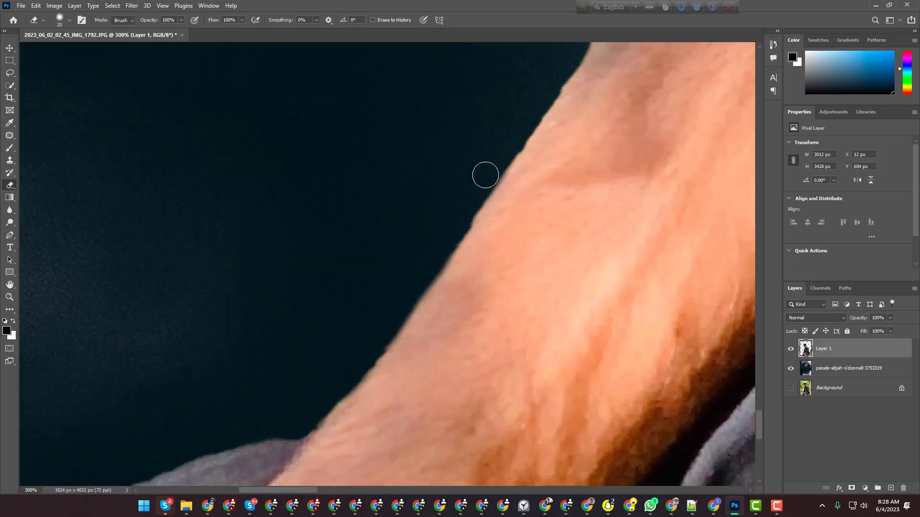
pyautogui.scroll(2, 493, 192)
pyautogui.scroll(-1, 479, 225)
pyautogui.scroll(2, 575, 144)
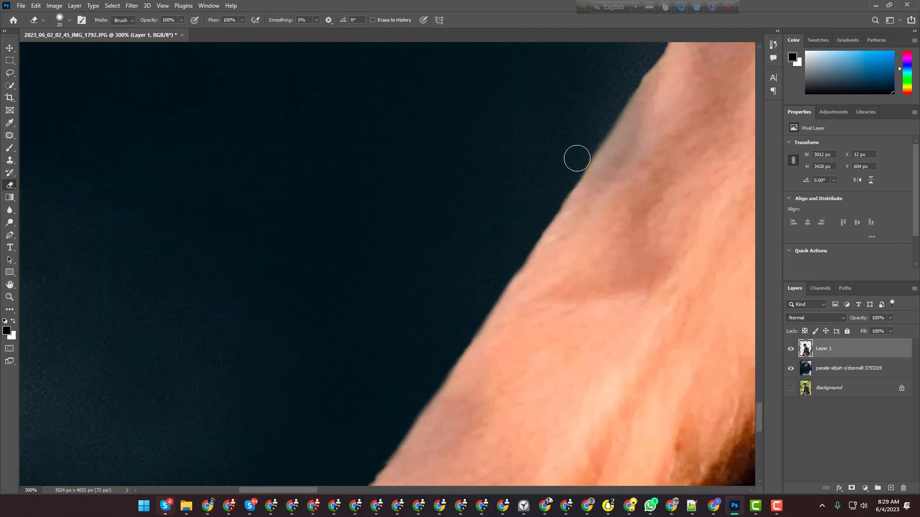
# Adjust the eraser's hardness and smooth the arm's outer edge from the forearm up toward the sleeve
pyautogui.hscroll(5, 562, 152)
pyautogui.scroll(5, 562, 152)
pyautogui.rightClick(462, 136)
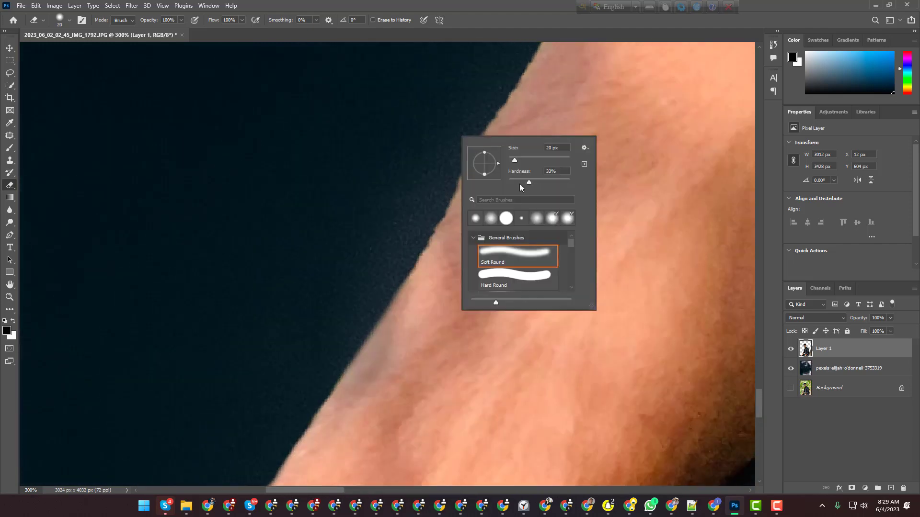
pyautogui.moveTo(492, 125)
pyautogui.mouseDown()
pyautogui.moveTo(472, 134)
pyautogui.moveTo(402, 259)
pyautogui.mouseUp()
pyautogui.scroll(2, 402, 259)
pyautogui.moveTo(542, 111); pyautogui.dragTo(479, 219)
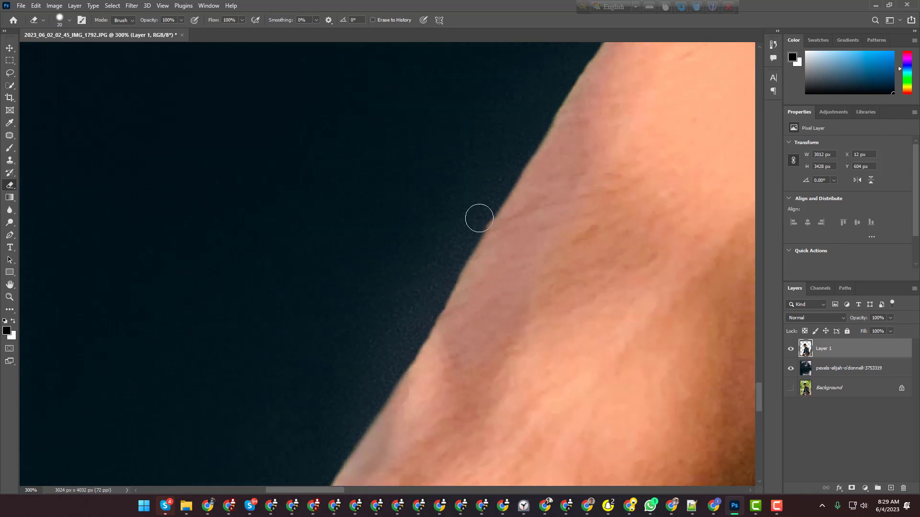
pyautogui.scroll(4, 479, 219)
pyautogui.moveTo(577, 156); pyautogui.dragTo(536, 220)
pyautogui.scroll(5, 537, 221)
# Erase the fringe and bumps along the rolled sleeve's outer edge with a 20 px eraser at 27% hardness
pyautogui.rightClick(596, 177)
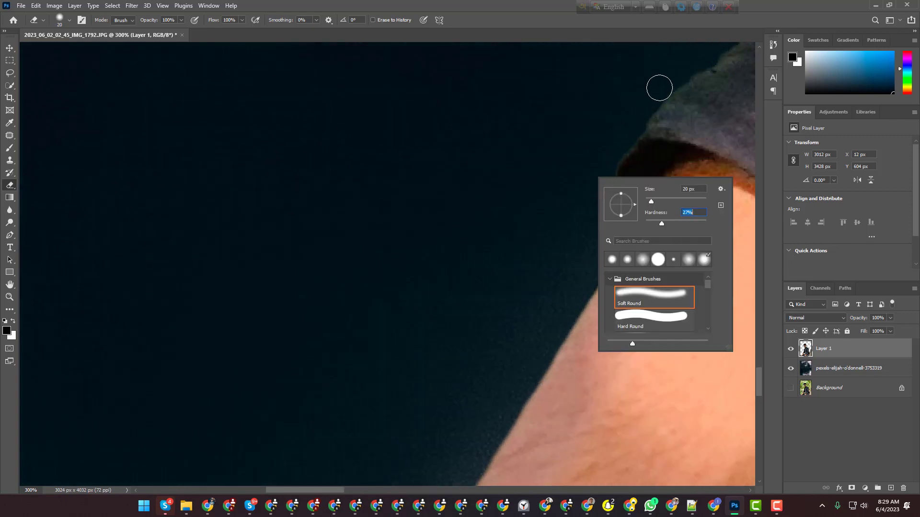
pyautogui.moveTo(658, 88); pyautogui.dragTo(599, 228)
pyautogui.scroll(2, 600, 228)
pyautogui.hscroll(5, 396, 251)
pyautogui.scroll(2, 396, 250)
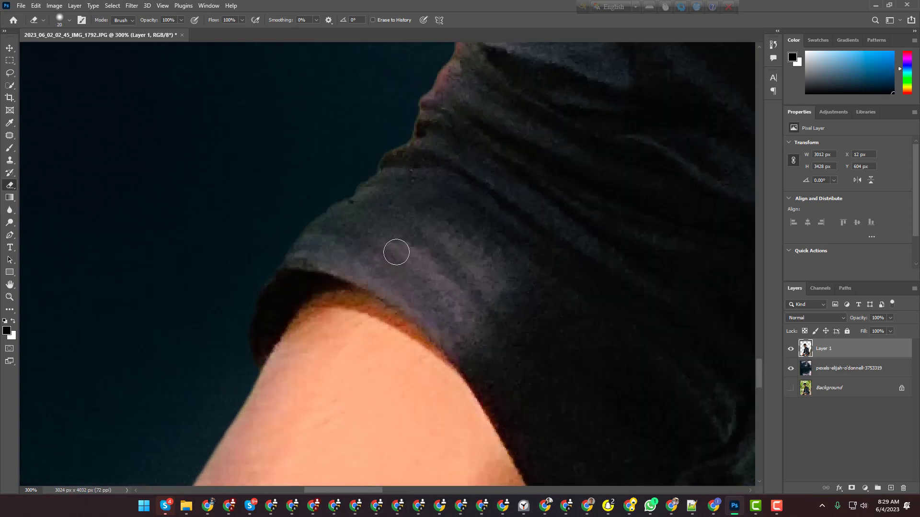
pyautogui.scroll(2, 521, 126)
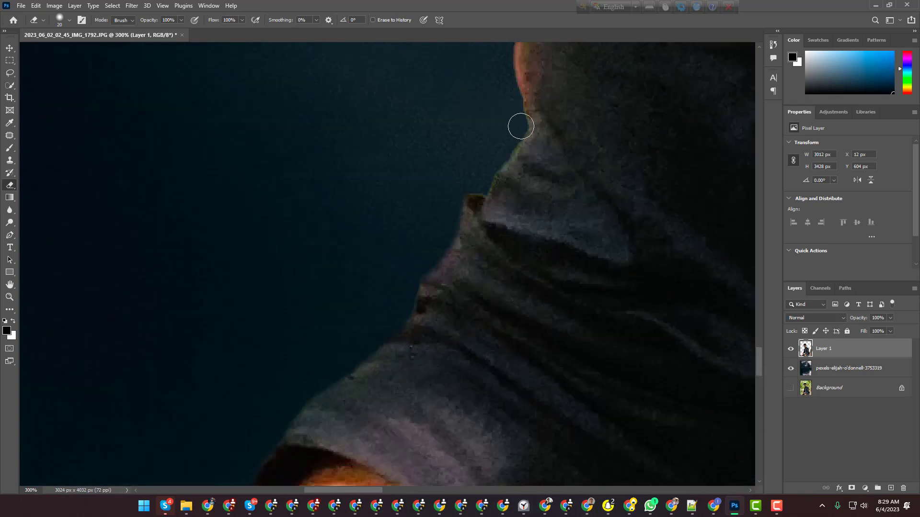
pyautogui.scroll(4, 496, 146)
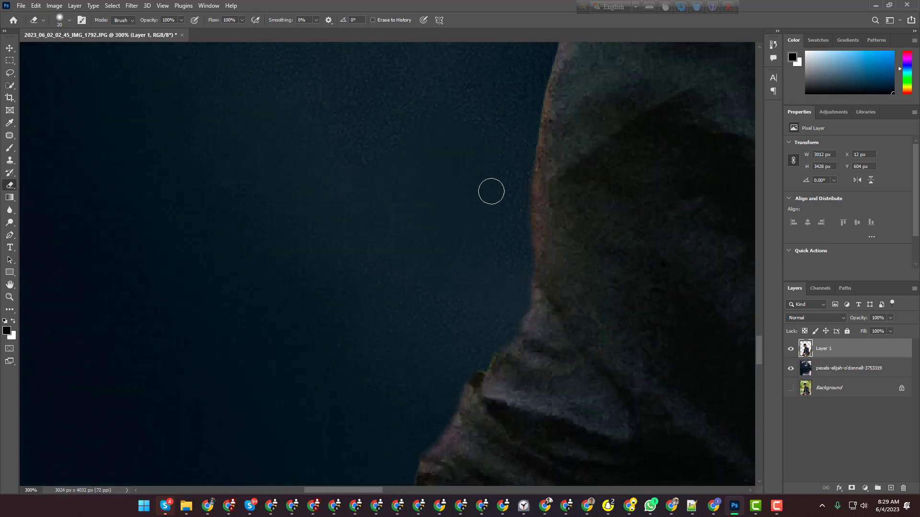
# Erase the reddish-brown fringe along the upper sleeve's outer edge with a 40 px eraser
pyautogui.scroll(2, 503, 240)
pyautogui.press(']')
pyautogui.press(']')
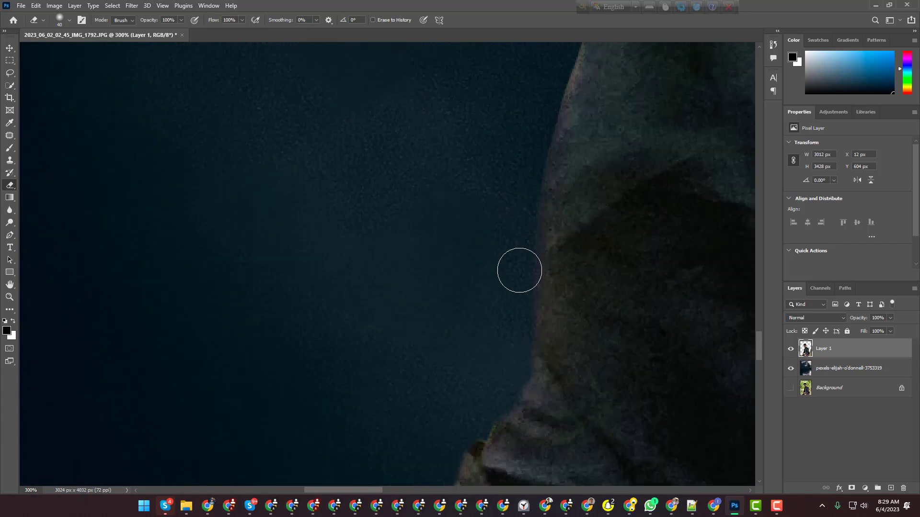
pyautogui.scroll(8, 522, 243)
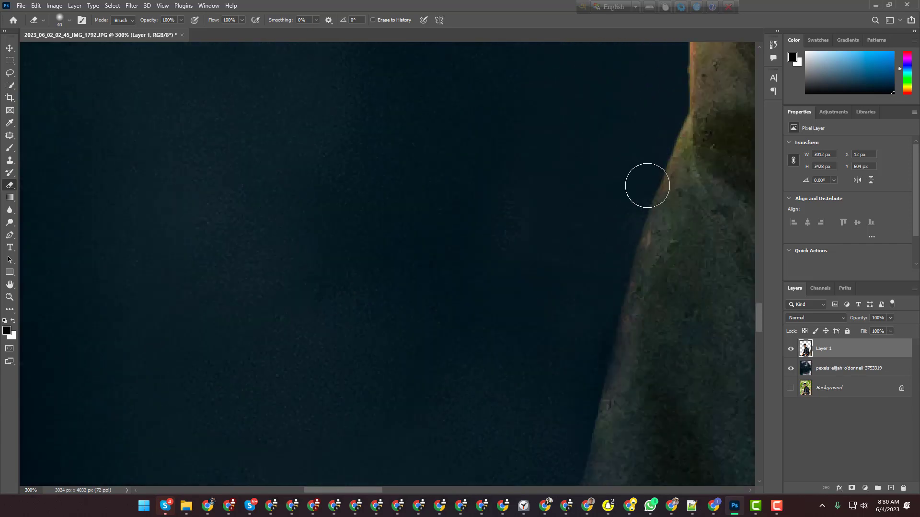
pyautogui.scroll(2, 663, 105)
pyautogui.scroll(2, 666, 185)
pyautogui.moveTo(671, 78)
pyautogui.mouseDown()
pyautogui.moveTo(662, 179)
pyautogui.moveTo(674, 86)
pyautogui.moveTo(696, 76)
pyautogui.mouseUp()
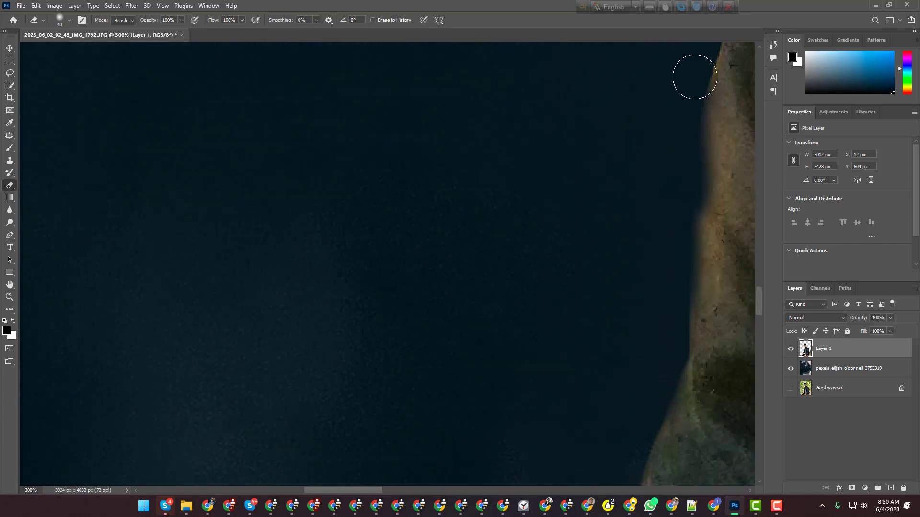
# Clean the sleeve's outer edge up toward the shoulder, using the eraser at 80 px and 25 px
pyautogui.hotkey('ctrl', '-')
pyautogui.scroll(1, 638, 166)
pyautogui.press(']')
pyautogui.press(']')
pyautogui.press(']')
pyautogui.press(']')
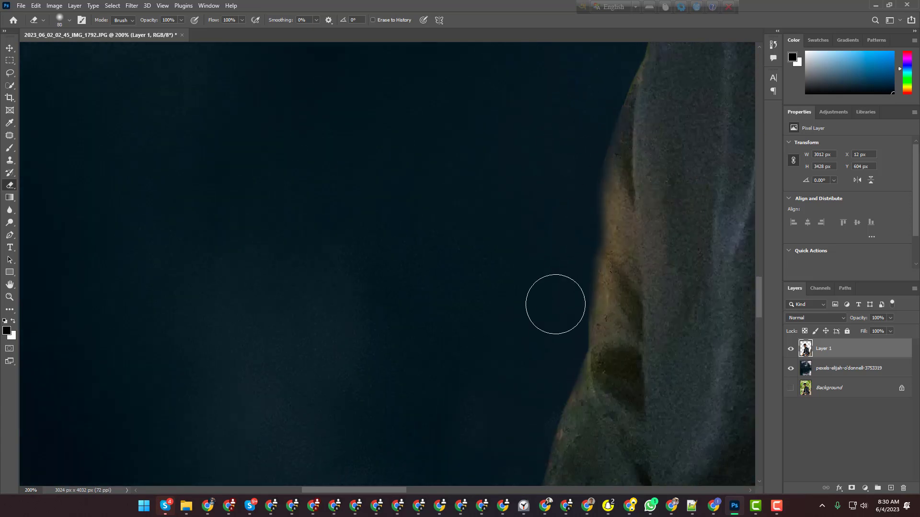
pyautogui.scroll(2, 554, 268)
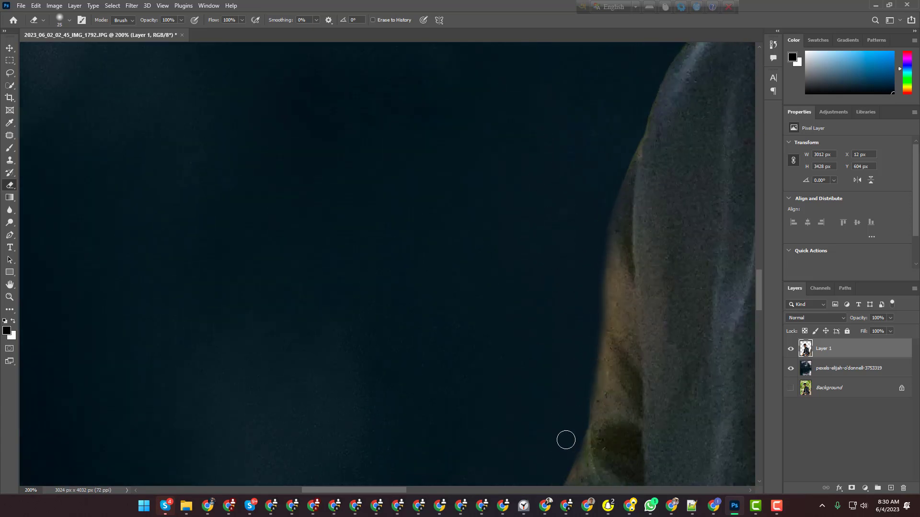
pyautogui.scroll(2, 611, 286)
# Examine the outline of the shirt, sleeve and forearm against the dark background at a reduced magnification
pyautogui.scroll(-3, 594, 336)
pyautogui.hotkey('ctrl', '-')
pyautogui.hotkey('ctrl', '-')
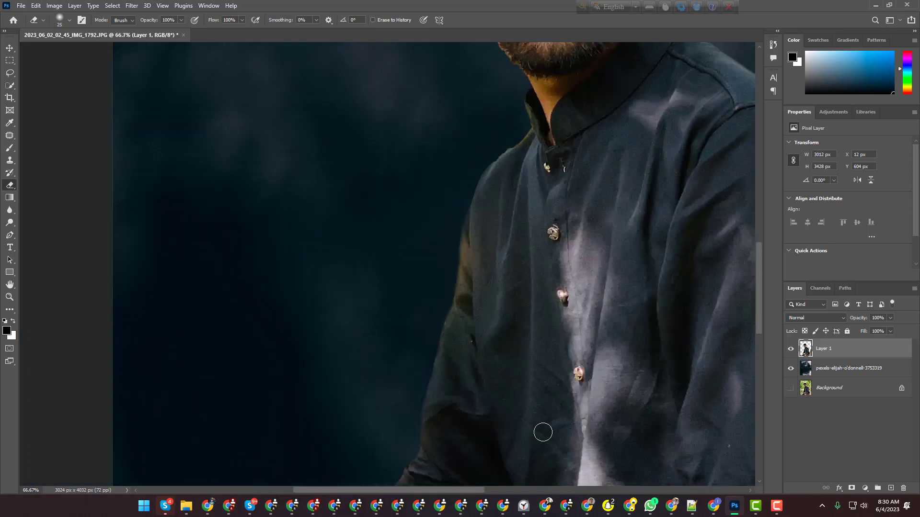
pyautogui.hotkey('ctrl', '-')
pyautogui.hotkey('ctrl', '-')
pyautogui.hotkey('ctrl', '-')
pyautogui.hotkey('ctrl', '-')
pyautogui.hotkey('ctrl', '+')
pyautogui.hotkey('ctrl', '+')
pyautogui.hotkey('ctrl', '+')
pyautogui.hotkey('ctrl', '+')
pyautogui.scroll(-5, 540, 430)
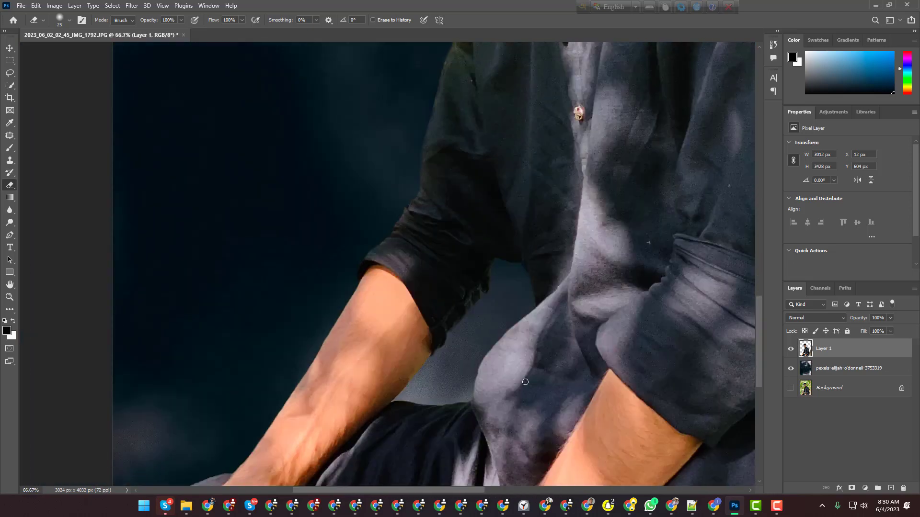
# Erase the leftover fringe where the forearm meets the dark trousers and along the forearm's edge near the wrist
pyautogui.hotkey('ctrl', '+')
pyautogui.hotkey('ctrl', '+')
pyautogui.scroll(-5, 637, 359)
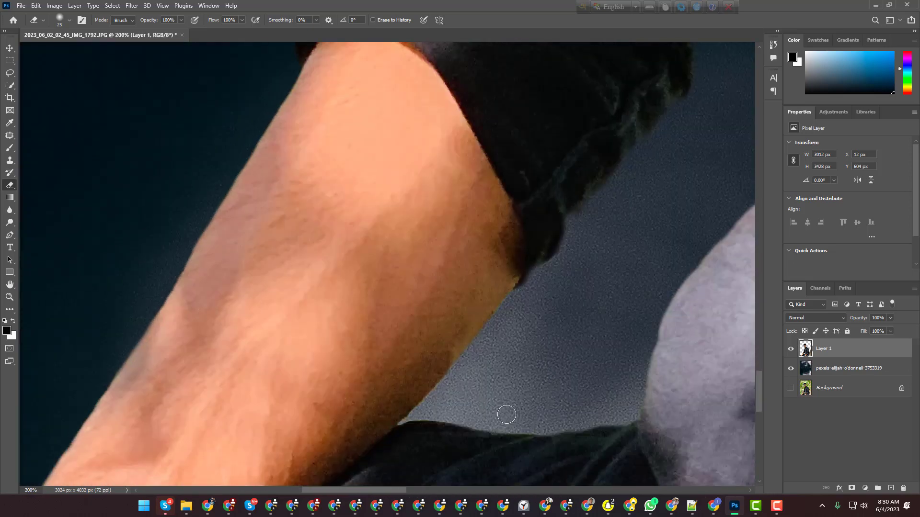
pyautogui.moveTo(406, 421); pyautogui.dragTo(450, 421)
pyautogui.moveTo(399, 490); pyautogui.dragTo(356, 490)
pyautogui.scroll(-5, 268, 345)
pyautogui.moveTo(255, 340); pyautogui.dragTo(234, 363)
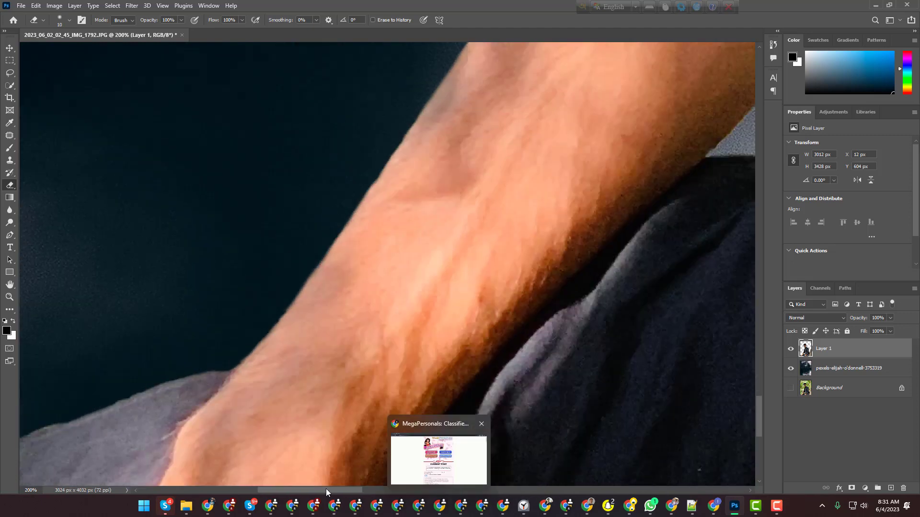
# Erase the pinkish fringe along the upper edge of the grey fabric beside the wrist with a 30 px eraser
pyautogui.scroll(-2, 241, 337)
pyautogui.hscroll(-4, 241, 338)
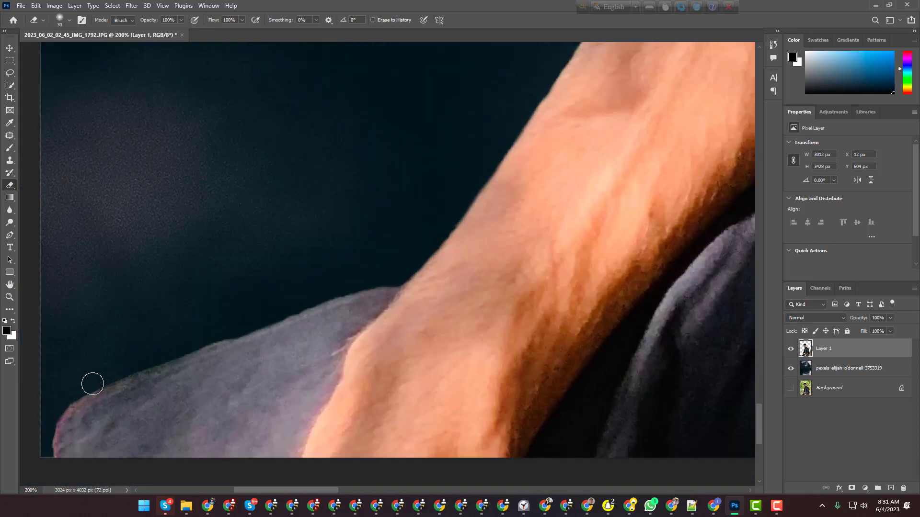
pyautogui.moveTo(92, 383)
pyautogui.mouseDown()
pyautogui.moveTo(48, 438)
pyautogui.moveTo(90, 393)
pyautogui.moveTo(36, 422)
pyautogui.moveTo(125, 368)
pyautogui.moveTo(226, 330)
pyautogui.mouseUp()
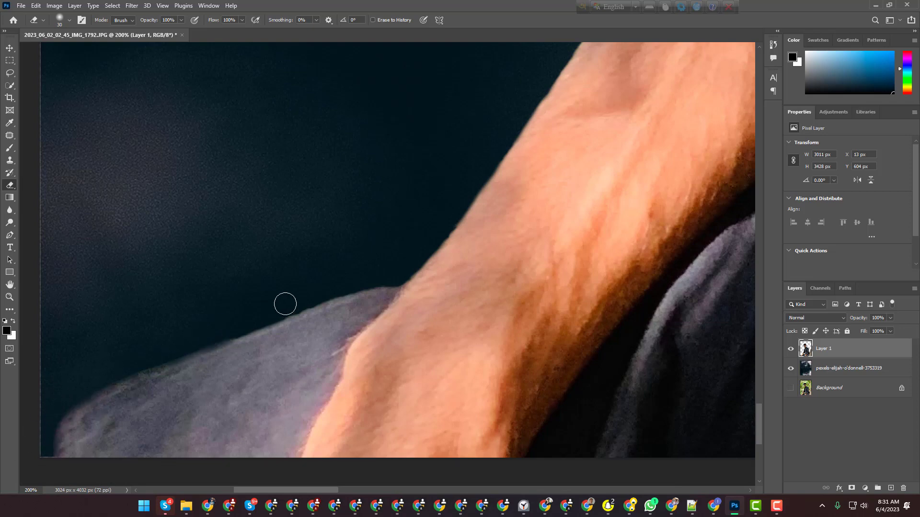
pyautogui.scroll(-5, 388, 324)
pyautogui.scroll(7, 464, 232)
# Erase the yellow fringe along the shoulder and the standing collar's outer edge with a 10 px eraser
pyautogui.moveTo(364, 490); pyautogui.dragTo(455, 490)
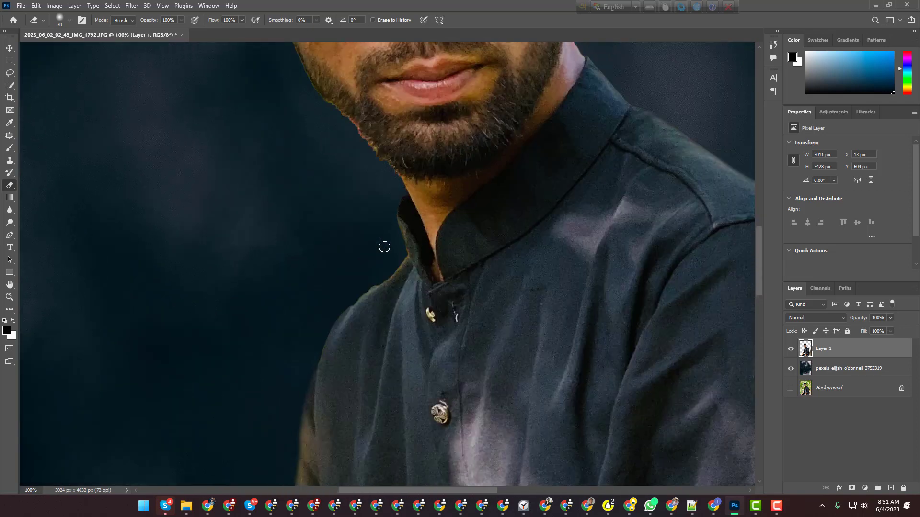
pyautogui.scroll(3, 384, 247)
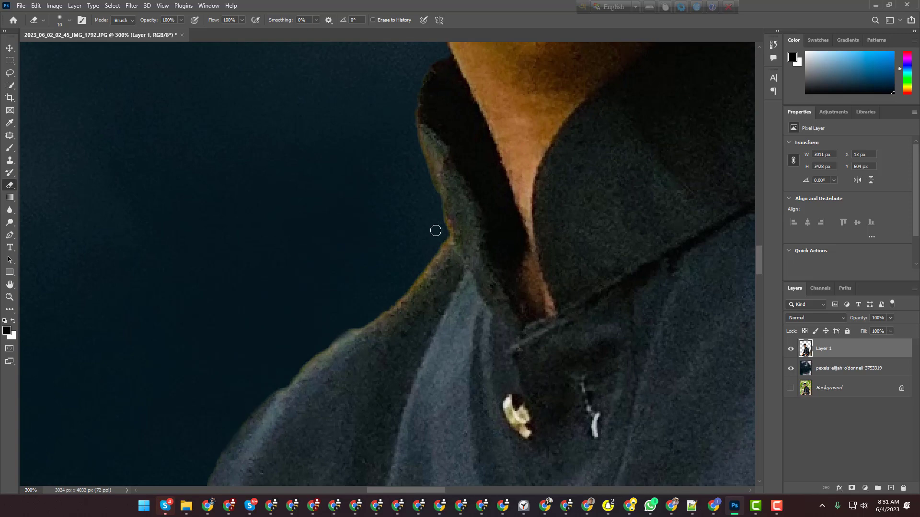
pyautogui.moveTo(436, 231)
pyautogui.mouseDown()
pyautogui.moveTo(415, 281)
pyautogui.moveTo(291, 371)
pyautogui.mouseUp()
pyautogui.scroll(1, 418, 178)
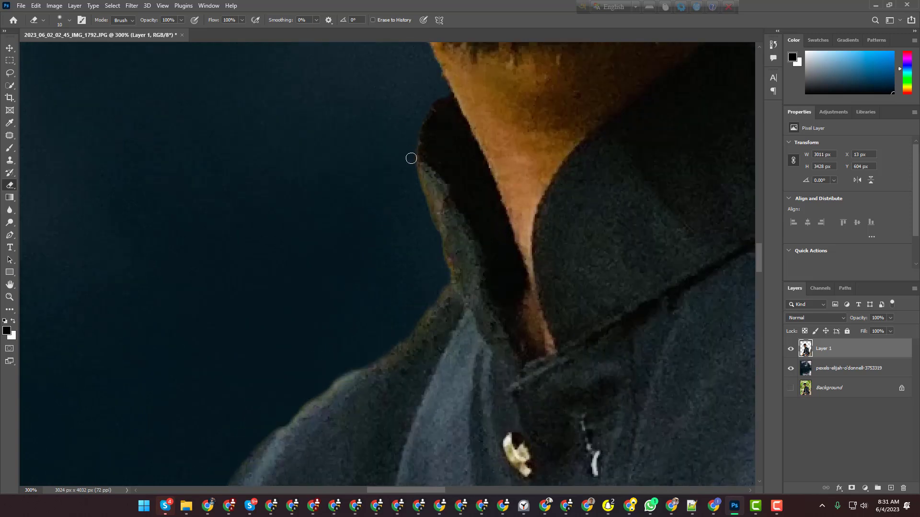
pyautogui.scroll(2, 451, 230)
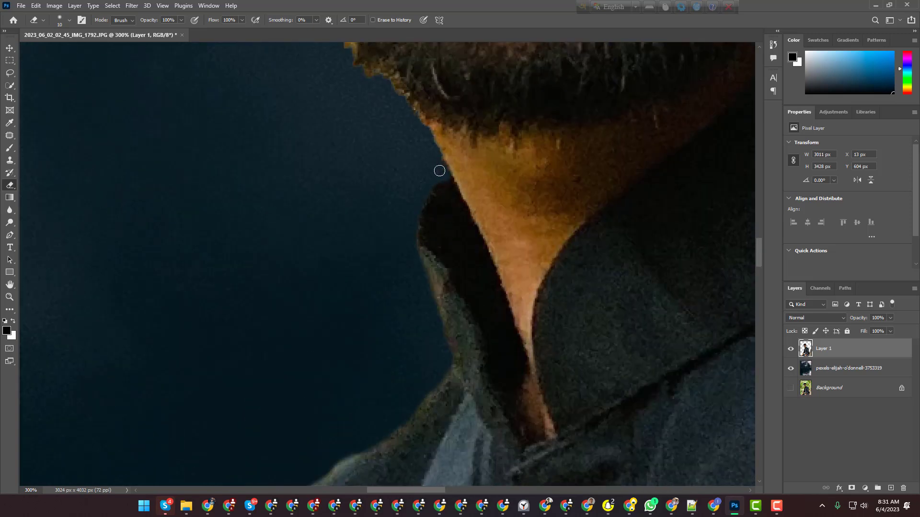
# Erase the reddish and green fringe along the beard's edge from the chin up the jaw to the earlobe
pyautogui.scroll(4, 411, 252)
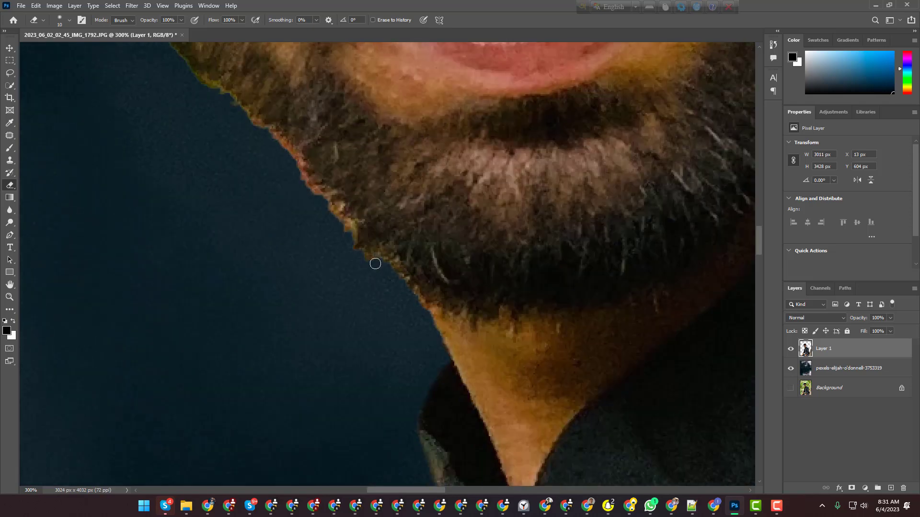
pyautogui.scroll(2, 352, 231)
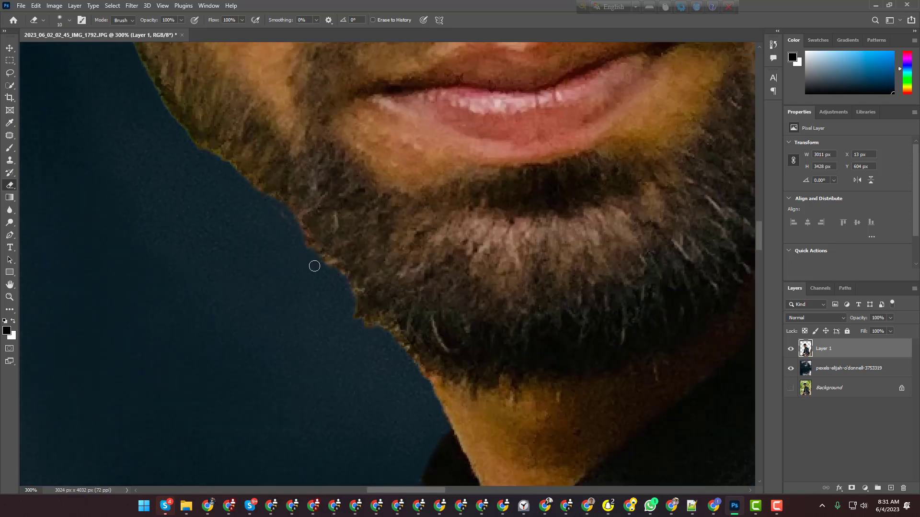
pyautogui.scroll(1, 308, 240)
pyautogui.scroll(4, 240, 237)
pyautogui.hscroll(-6, 240, 236)
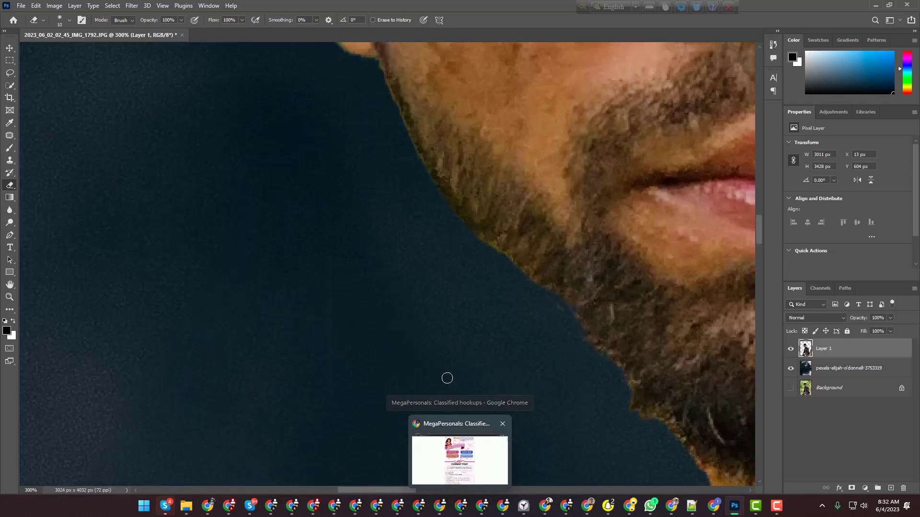
pyautogui.scroll(6, 479, 340)
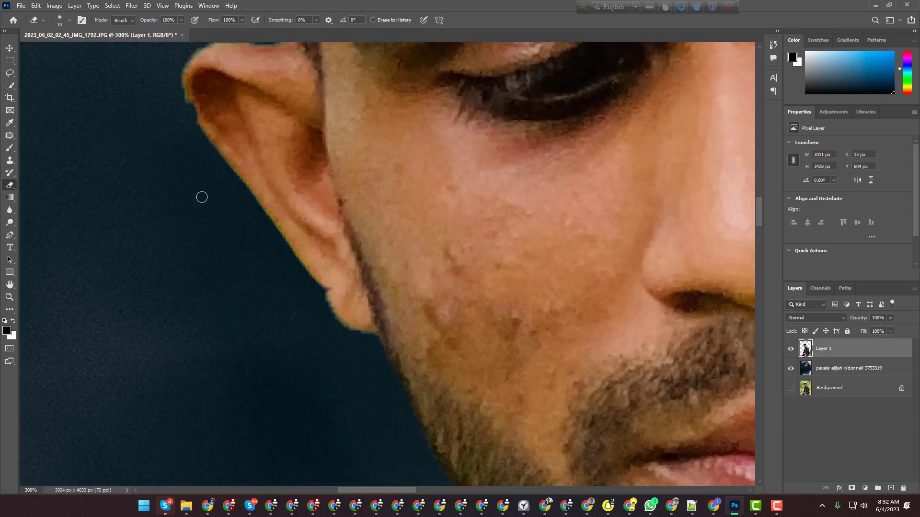
# Erase the fringe around the ear's outline and along the side of the hair above it with a 10 px eraser
pyautogui.scroll(3, 100, 235)
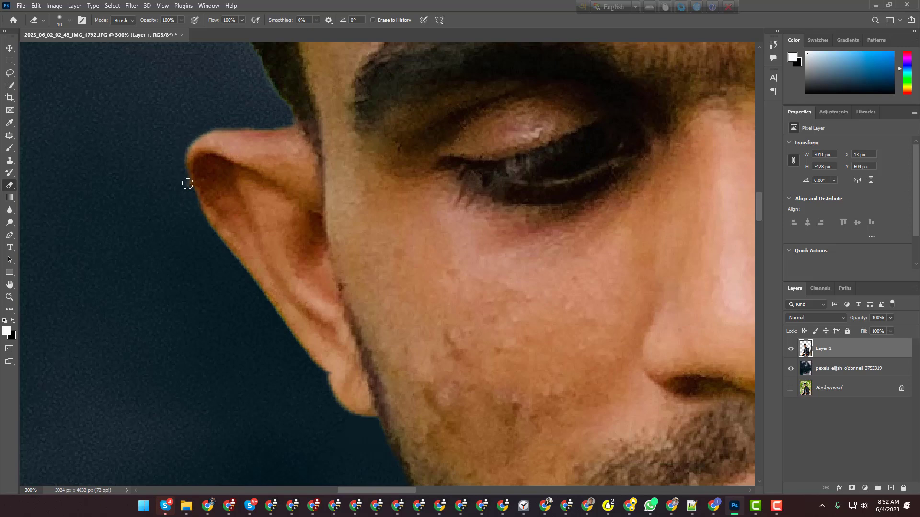
pyautogui.scroll(3, 201, 125)
pyautogui.scroll(7, 261, 163)
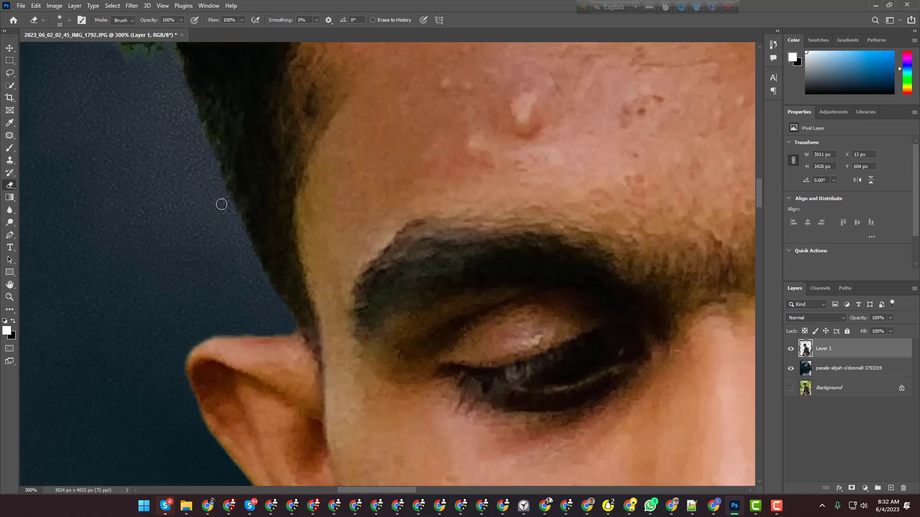
pyautogui.scroll(3, 89, 134)
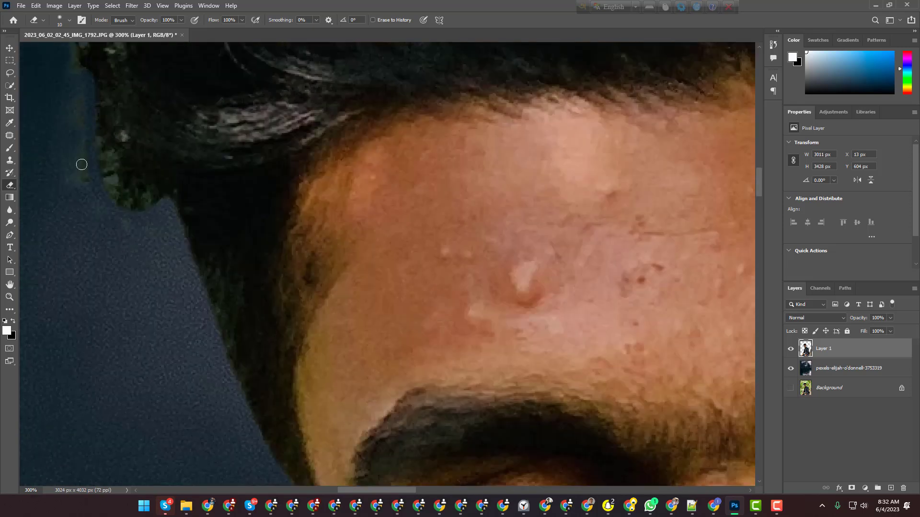
pyautogui.scroll(7, 120, 206)
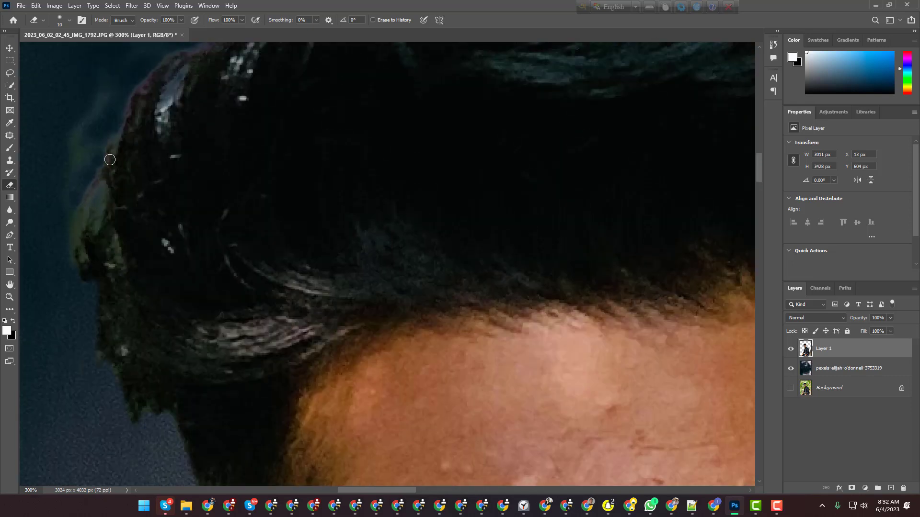
# Erase the green remnants and fringe along the top of the hair with a 30 px eraser
pyautogui.press(']')
pyautogui.press(']')
pyautogui.scroll(10, 96, 201)
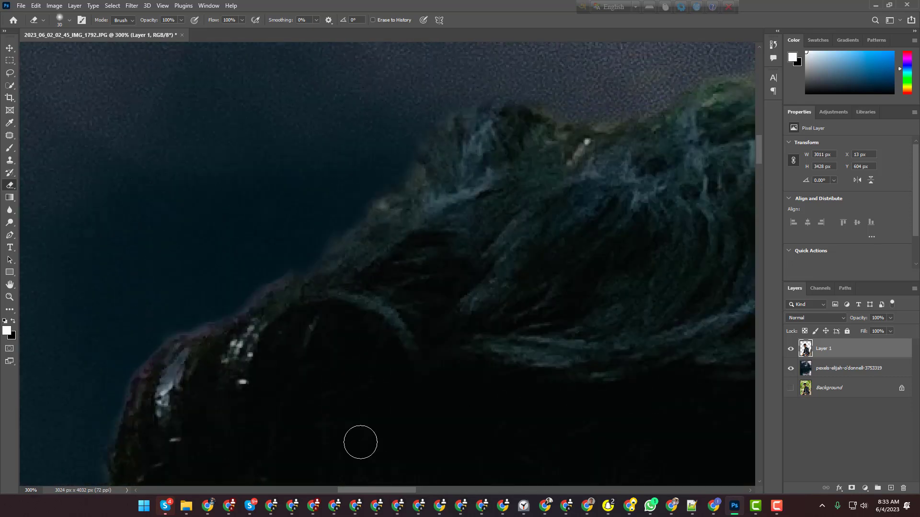
pyautogui.hscroll(10, 378, 288)
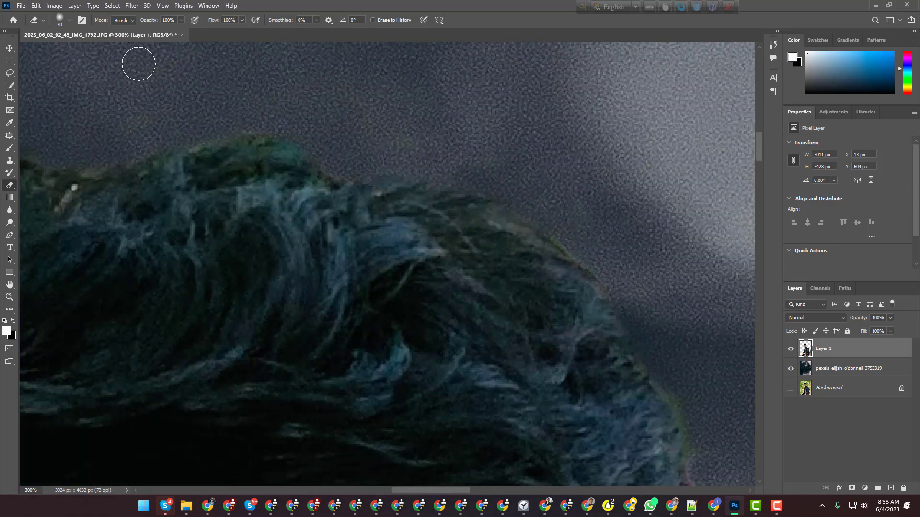
pyautogui.moveTo(137, 66); pyautogui.dragTo(423, 159)
# Erase the fringe down the other side of the hair to the second ear, finishing with a 10 px eraser
pyautogui.moveTo(460, 491); pyautogui.dragTo(477, 491)
pyautogui.scroll(-7, 551, 303)
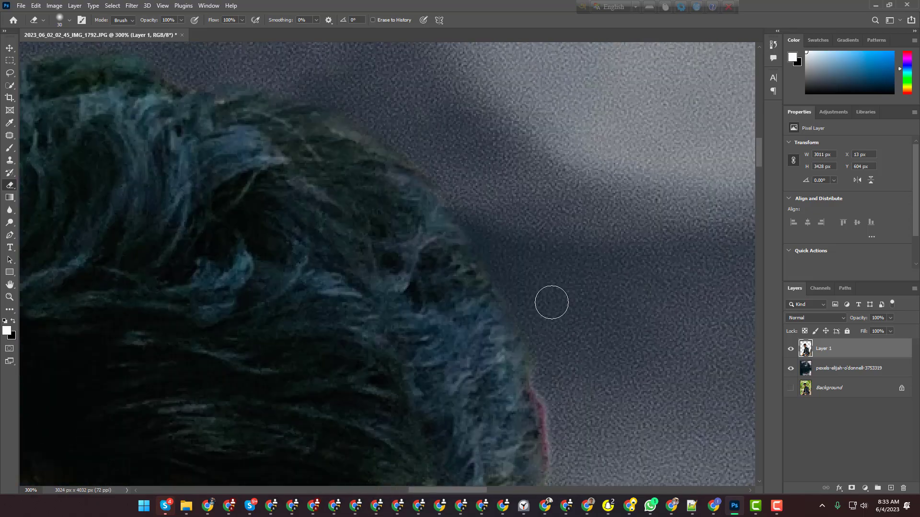
pyautogui.scroll(-8, 581, 235)
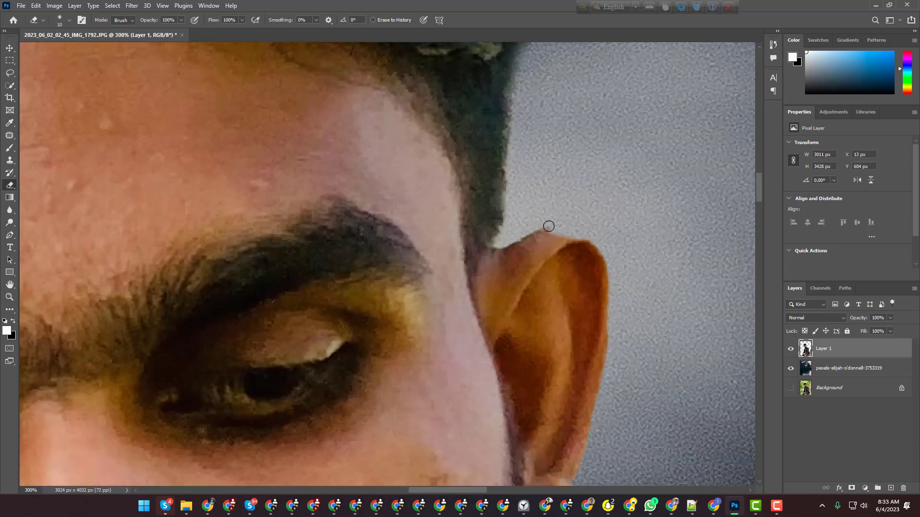
pyautogui.moveTo(508, 181); pyautogui.dragTo(498, 234)
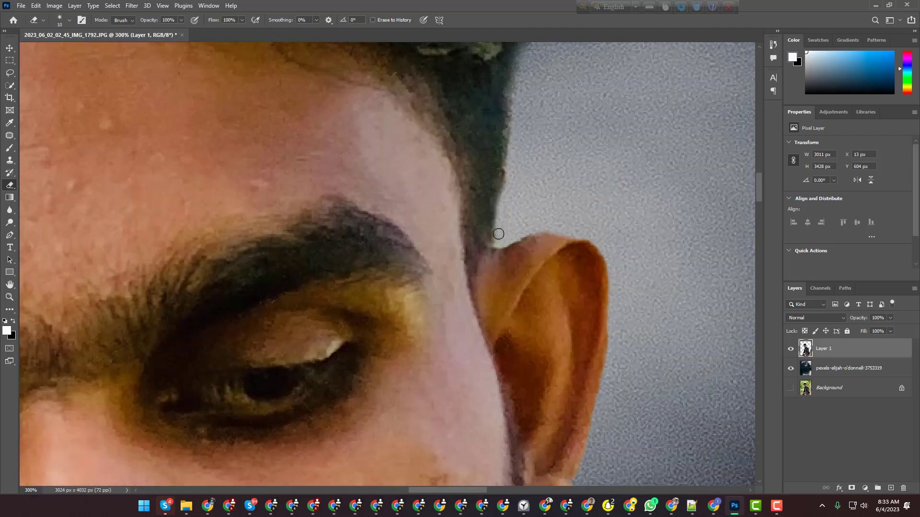
# Examine the head, neck and shoulder outline against the bokeh background for remaining fringe
pyautogui.hotkey('ctrl', '-')
pyautogui.hotkey('ctrl', '-')
pyautogui.hotkey('ctrl', '-')
pyautogui.hotkey('ctrl', '-')
pyautogui.scroll(-2, 495, 177)
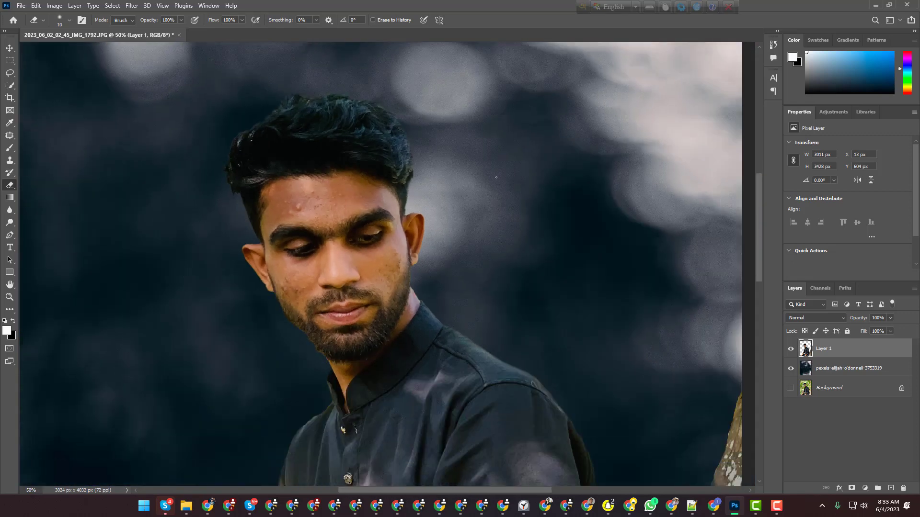
pyautogui.scroll(-5, 503, 262)
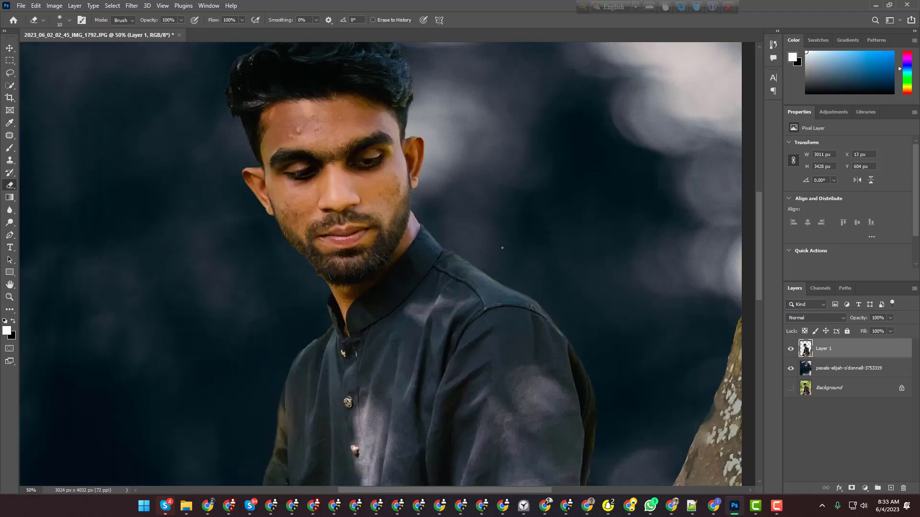
pyautogui.scroll(8, 387, 258)
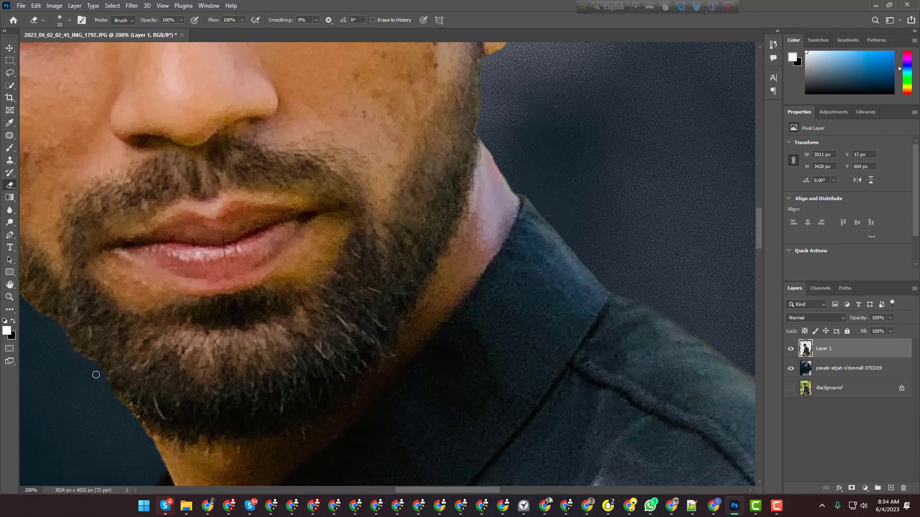
# Remove the pimples and spots on the forehead with the content-aware Spot Healing Brush
pyautogui.scroll(-4, 392, 321)
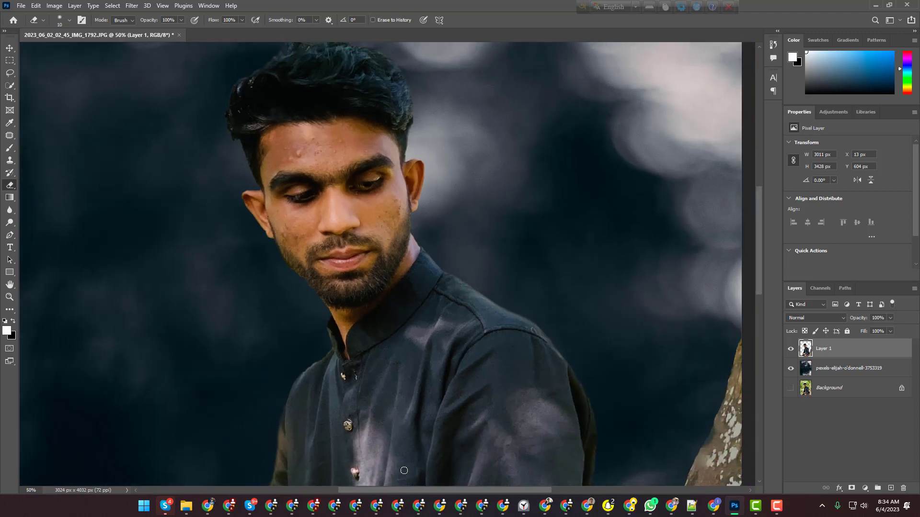
pyautogui.scroll(1, 544, 378)
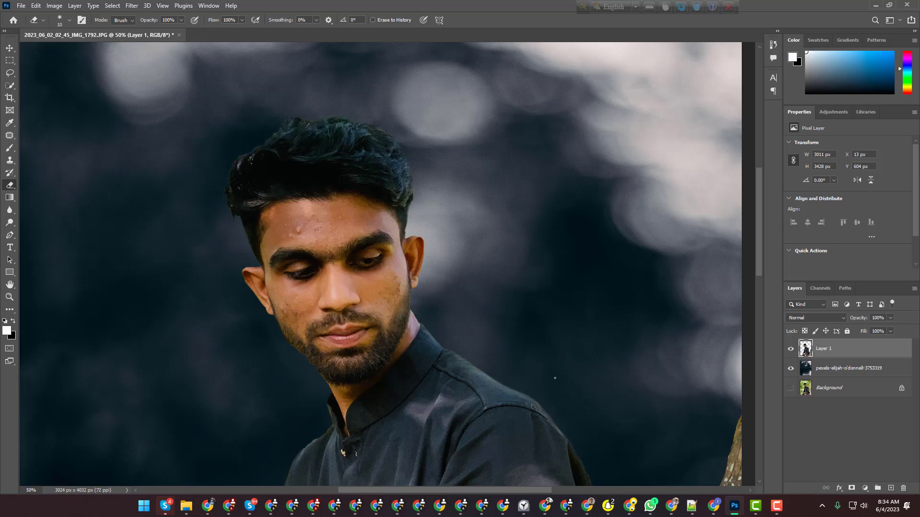
pyautogui.scroll(4, 495, 348)
pyautogui.scroll(-2, 580, 455)
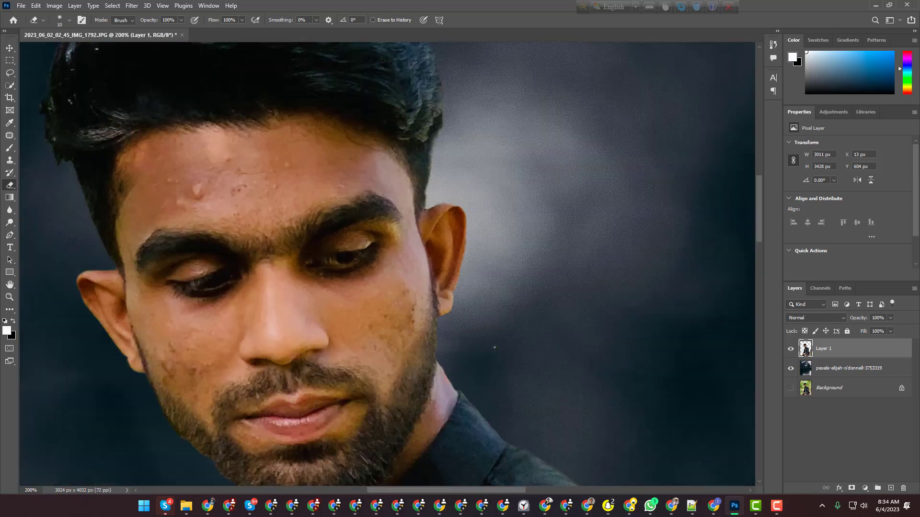
pyautogui.moveTo(517, 496); pyautogui.dragTo(504, 496)
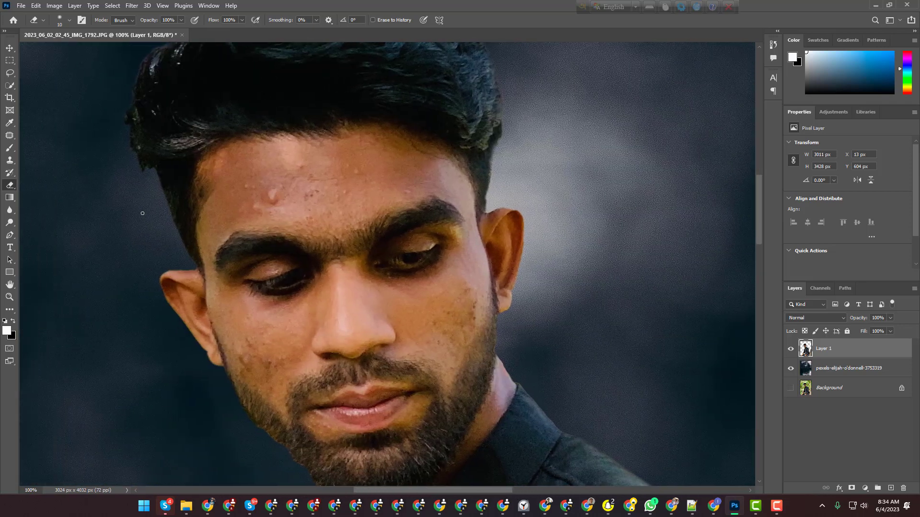
pyautogui.click(11, 178)
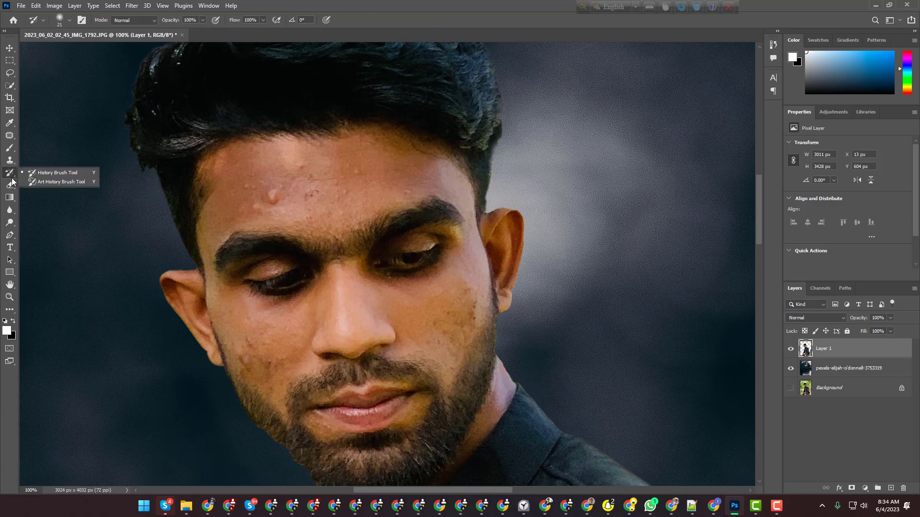
pyautogui.rightClick(9, 135)
pyautogui.click(52, 136)
pyautogui.moveTo(258, 189); pyautogui.dragTo(318, 189)
pyautogui.click(401, 182)
# Heal the dark blemishes on the cheek in the right half of the photo with an 80 px Spot Healing Brush
pyautogui.scroll(-1, 431, 225)
pyautogui.click(462, 271)
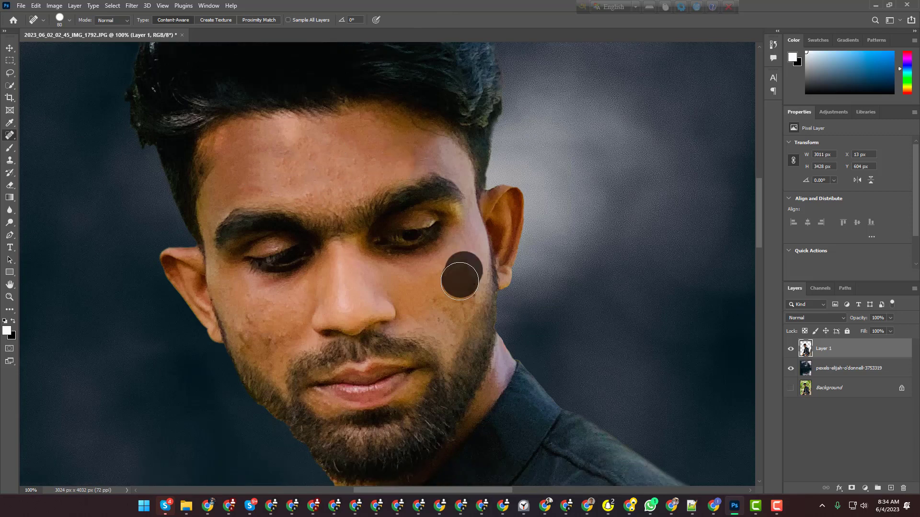
pyautogui.moveTo(462, 277); pyautogui.dragTo(459, 314)
# Heal the opposite cheek's blemishes and the remaining forehead marks with the Spot Healing Brush, starting at 45 px
pyautogui.press('[')
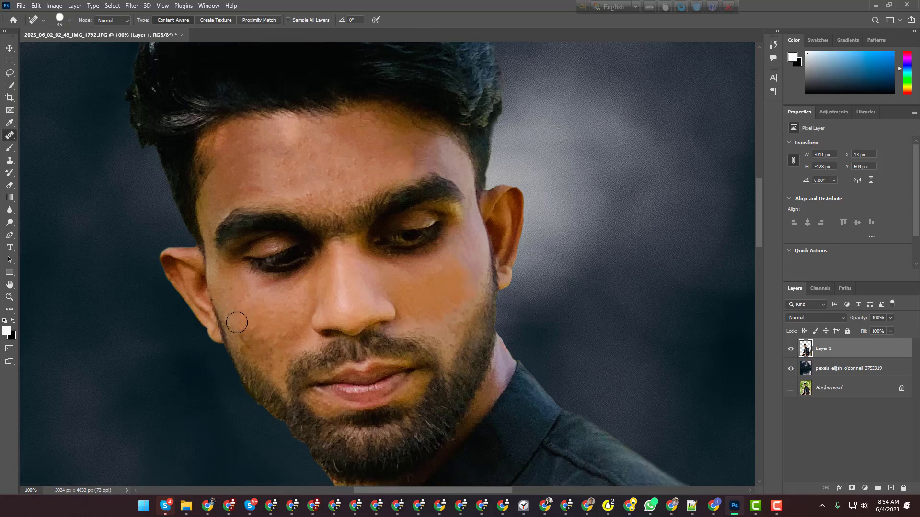
pyautogui.moveTo(237, 323); pyautogui.dragTo(263, 349)
pyautogui.scroll(-1, 307, 306)
pyautogui.scroll(1, 354, 210)
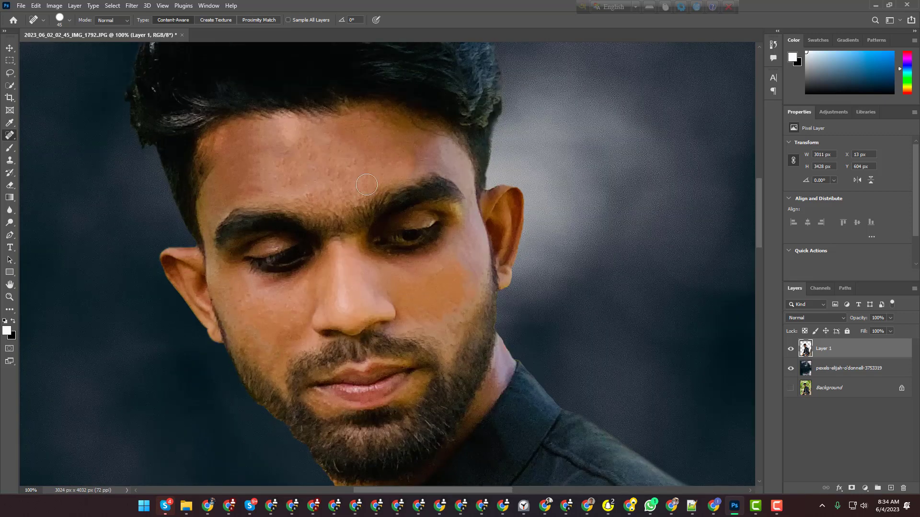
pyautogui.click(339, 192)
pyautogui.moveTo(412, 161); pyautogui.dragTo(443, 158)
pyautogui.scroll(-2, 383, 278)
pyautogui.scroll(1, 240, 273)
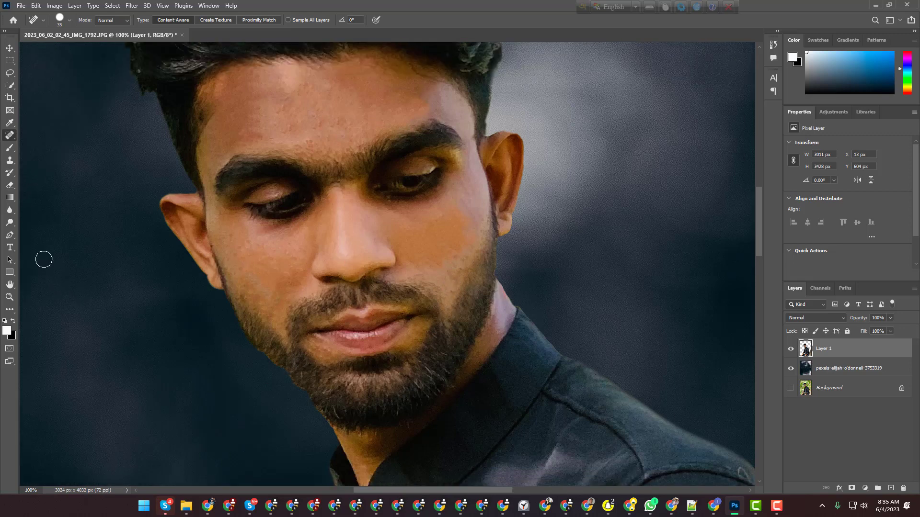
# Lighten the skin around the eye and along the side of the neck with the Dodge tool, Midtones at 50% exposure
pyautogui.click(12, 223)
pyautogui.scroll(1, 348, 315)
pyautogui.moveTo(305, 250)
pyautogui.mouseDown()
pyautogui.moveTo(265, 255)
pyautogui.moveTo(304, 251)
pyautogui.mouseUp()
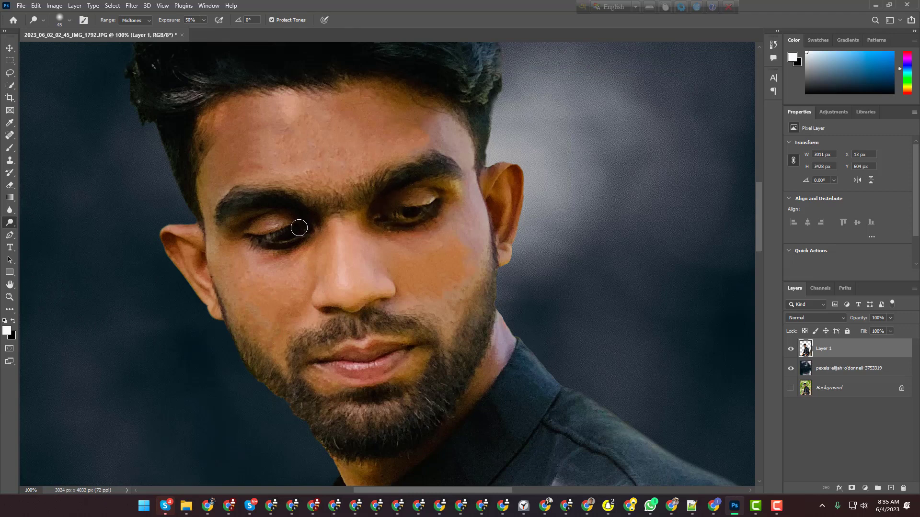
pyautogui.moveTo(274, 213); pyautogui.dragTo(239, 234)
pyautogui.scroll(-2, 420, 371)
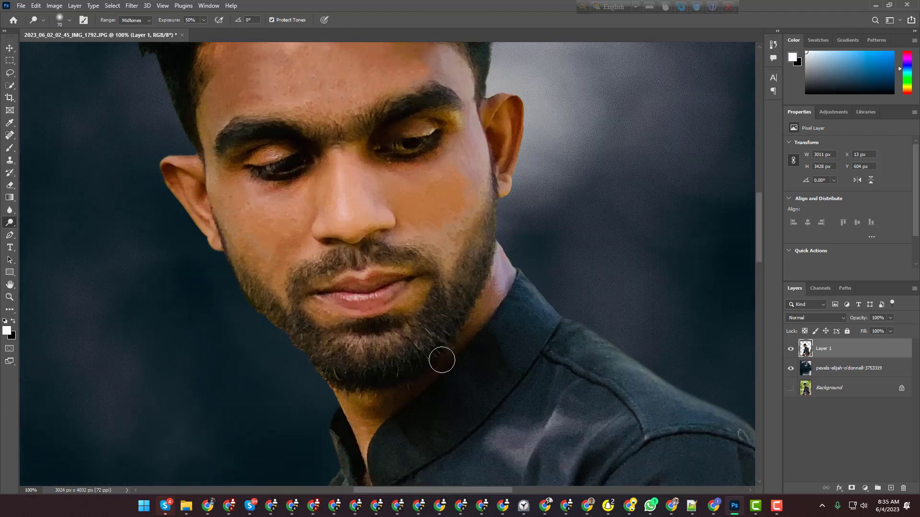
pyautogui.moveTo(499, 274); pyautogui.dragTo(479, 313)
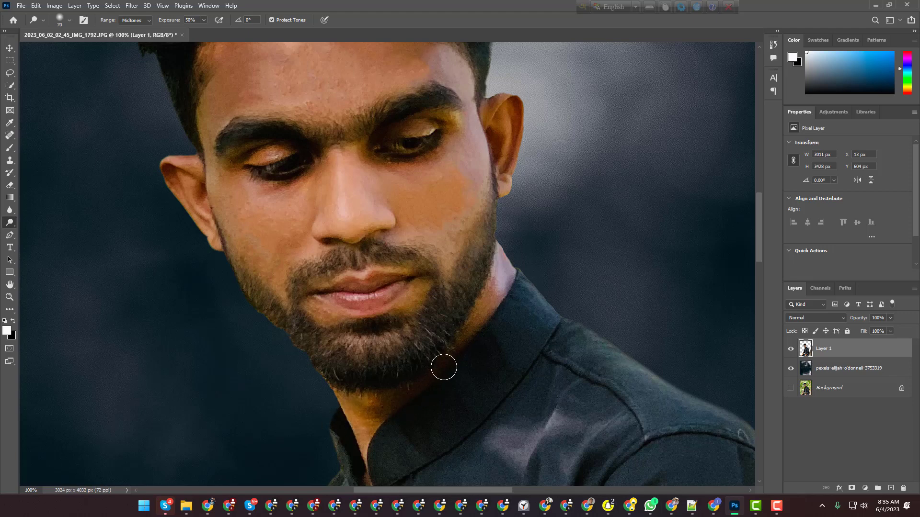
# Ready the Mixer Brush, and select the man's hair, face, ears and neck with the Quick Selection tool
pyautogui.scroll(3, 444, 367)
pyautogui.scroll(2, 331, 323)
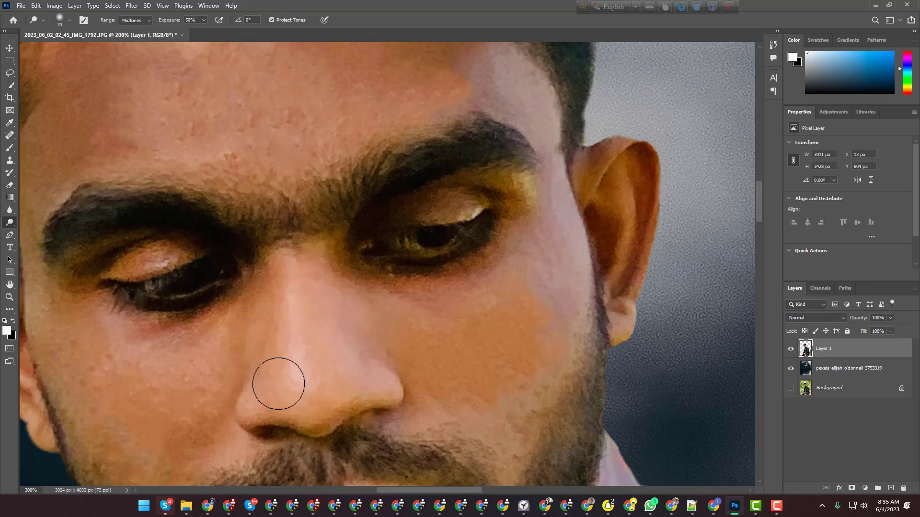
pyautogui.scroll(2, 278, 384)
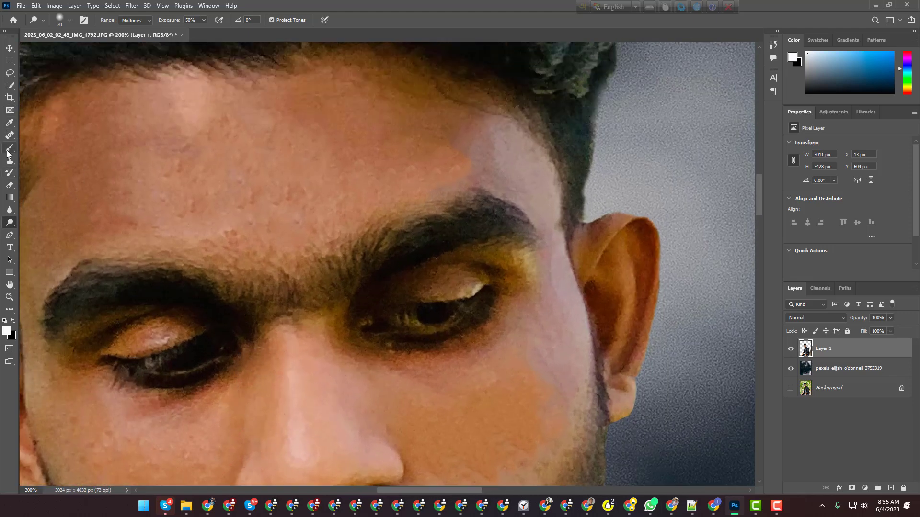
pyautogui.rightClick(7, 152)
pyautogui.click(37, 174)
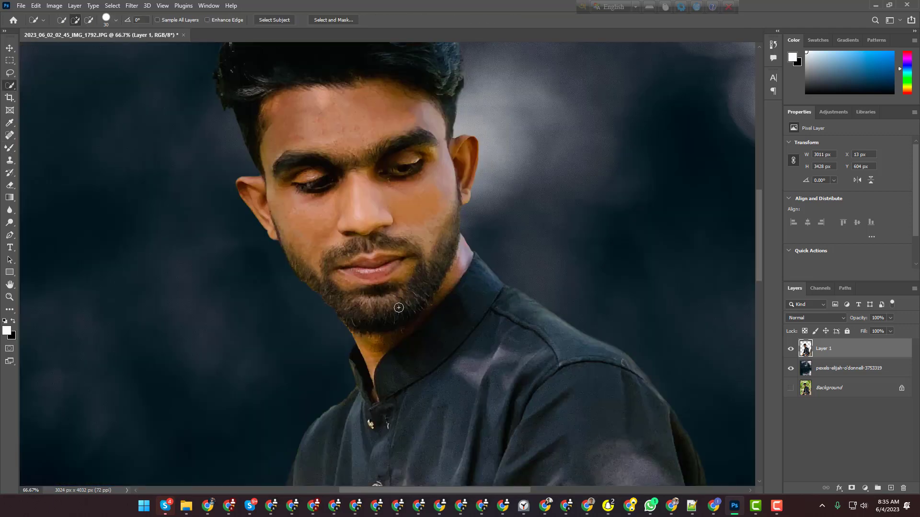
pyautogui.moveTo(369, 362)
pyautogui.mouseDown()
pyautogui.moveTo(353, 136)
pyautogui.moveTo(358, 158)
pyautogui.moveTo(448, 270)
pyautogui.mouseUp()
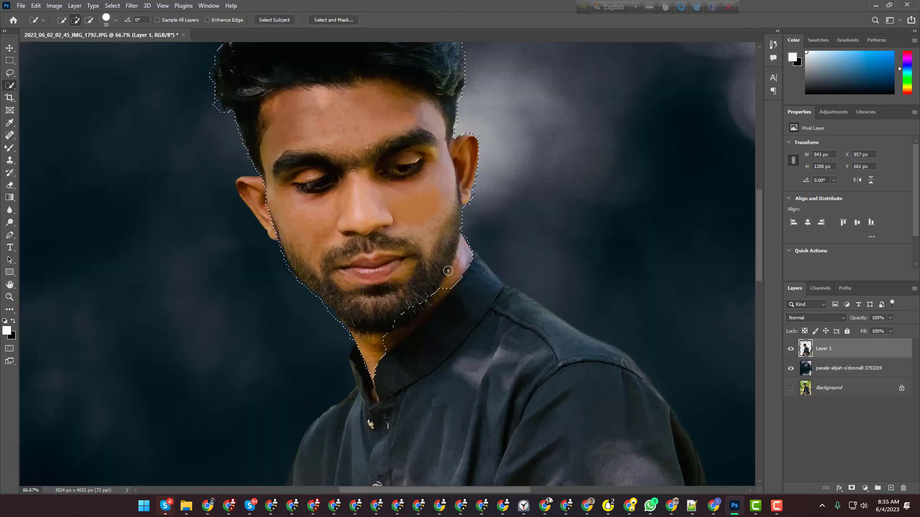
pyautogui.moveTo(410, 315); pyautogui.dragTo(354, 380)
pyautogui.scroll(3, 370, 393)
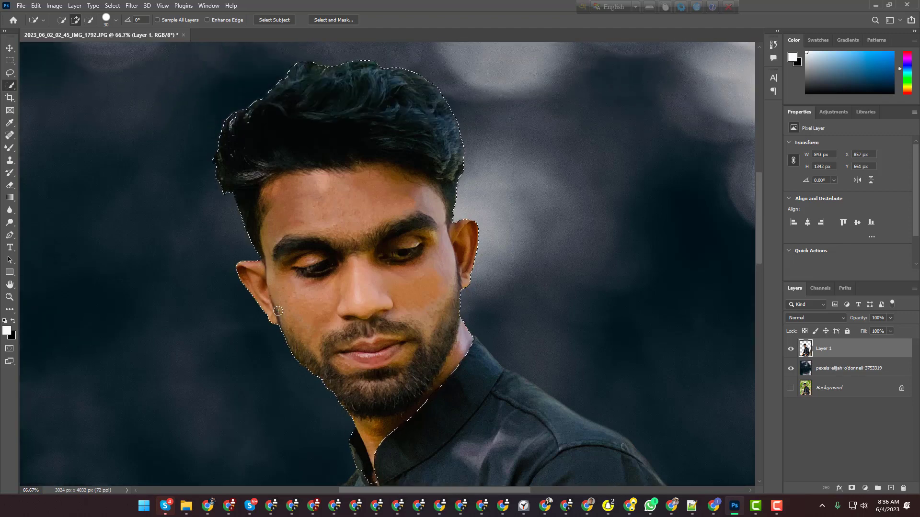
# Copy the selected head and neck onto a new layer above the cutout
pyautogui.hotkey('ctrl', 'd')
pyautogui.hotkey('ctrl', 'shift', 'alt', 'n')
pyautogui.hotkey('ctrl', 'shift', 'alt', 'e')
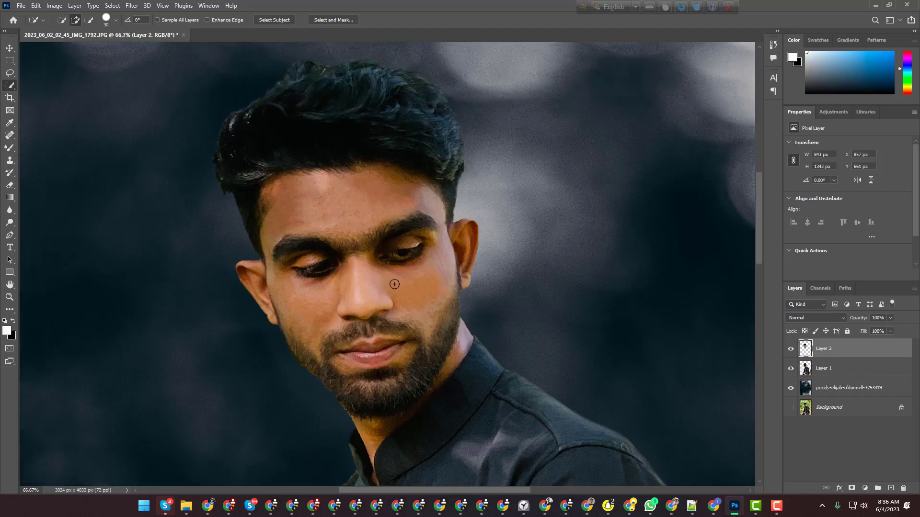
# Brighten the copied head layer slightly with a Curves adjustment
pyautogui.hotkey('ctrl', 'm')
pyautogui.moveTo(685, 215); pyautogui.dragTo(678, 212)
pyautogui.click(881, 125)
pyautogui.press('w')
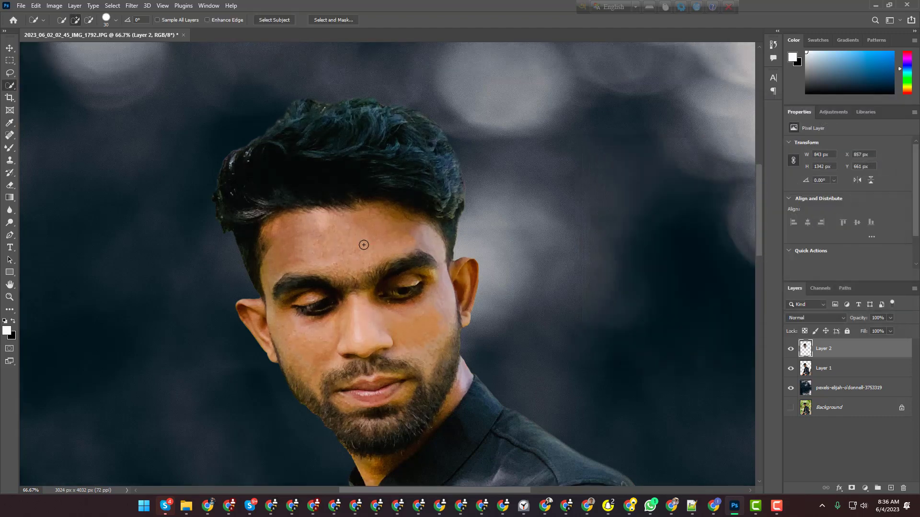
# Smooth the skin across the middle of the forehead with the Mixer Brush at 60 to 70 px
pyautogui.scroll(2, 363, 245)
pyautogui.press('b')
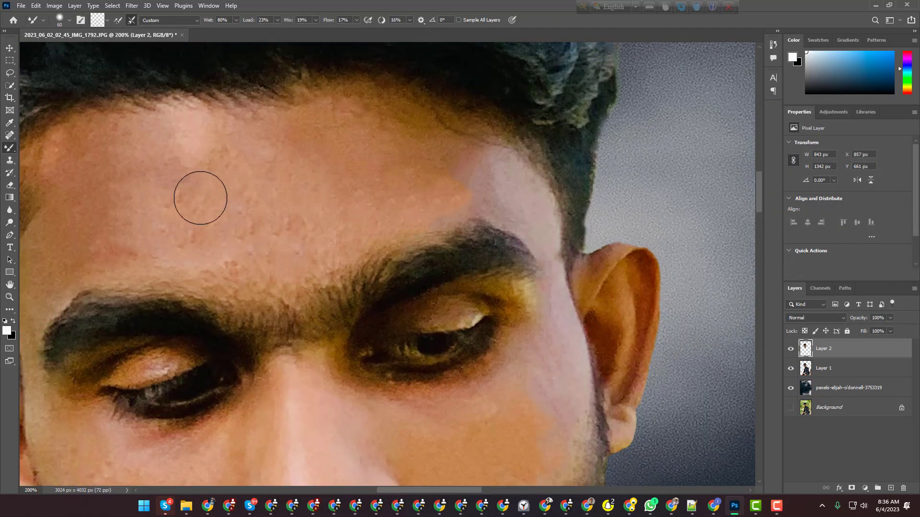
pyautogui.moveTo(275, 231)
pyautogui.mouseDown()
pyautogui.moveTo(222, 127)
pyautogui.moveTo(354, 143)
pyautogui.moveTo(324, 174)
pyautogui.moveTo(357, 192)
pyautogui.moveTo(345, 220)
pyautogui.moveTo(440, 199)
pyautogui.moveTo(360, 176)
pyautogui.moveTo(379, 130)
pyautogui.moveTo(377, 117)
pyautogui.moveTo(352, 106)
pyautogui.moveTo(480, 160)
pyautogui.mouseUp()
pyautogui.moveTo(209, 218)
pyautogui.mouseDown()
pyautogui.moveTo(80, 139)
pyautogui.moveTo(111, 205)
pyautogui.moveTo(182, 217)
pyautogui.moveTo(93, 257)
pyautogui.moveTo(317, 255)
pyautogui.moveTo(214, 265)
pyautogui.mouseUp()
pyautogui.moveTo(68, 195); pyautogui.dragTo(53, 156)
pyautogui.scroll(-1, 161, 133)
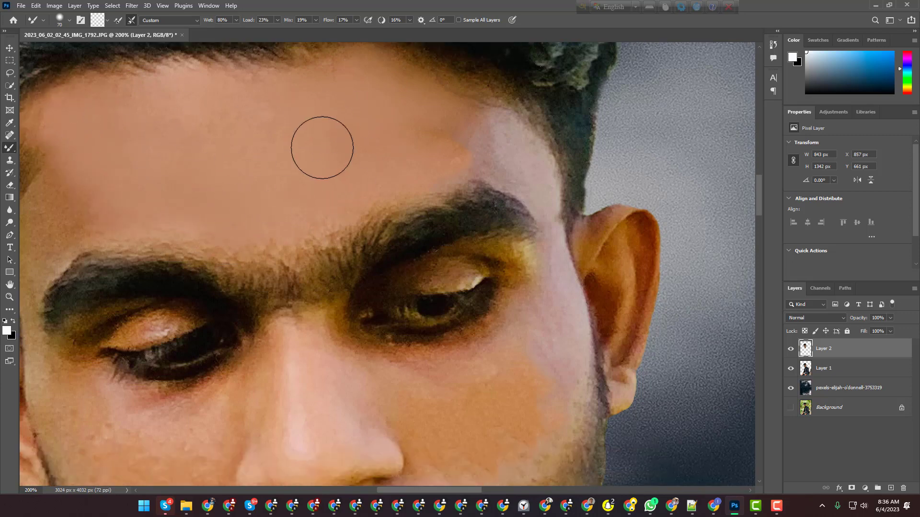
# Smooth the forehead above the left-hand eyebrow and toward the temple with the Mixer Brush, reducing it to 45 px
pyautogui.moveTo(440, 490); pyautogui.dragTo(413, 491)
pyautogui.moveTo(290, 216); pyautogui.dragTo(248, 201)
pyautogui.scroll(-1, 263, 159)
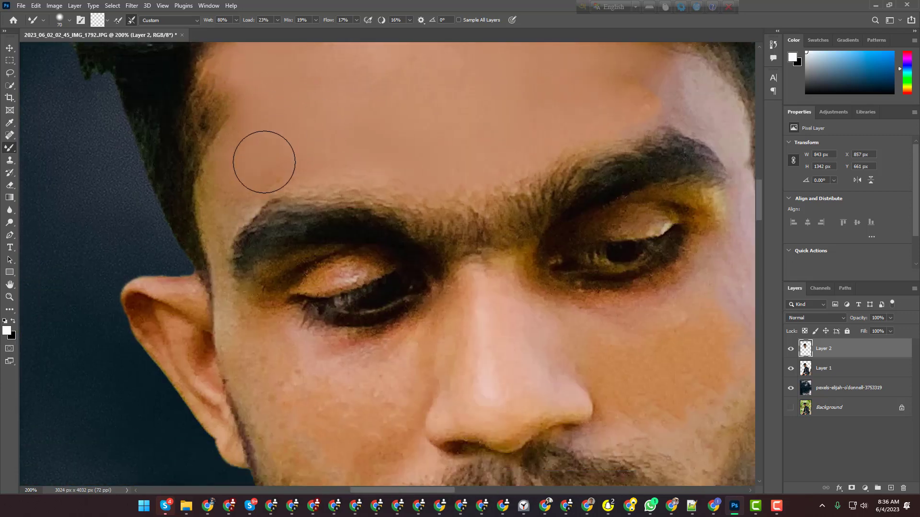
pyautogui.press('[')
pyautogui.press('[')
pyautogui.press('[')
pyautogui.moveTo(292, 179)
pyautogui.mouseDown()
pyautogui.moveTo(231, 194)
pyautogui.moveTo(240, 156)
pyautogui.mouseUp()
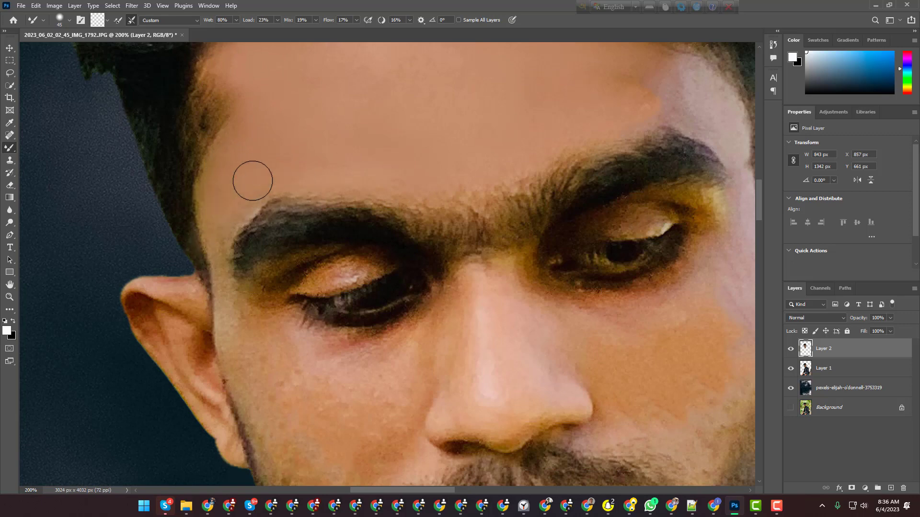
# Smooth the left-hand cheek, the under-eye skin and the nose with a 45 px Mixer Brush
pyautogui.scroll(-2, 288, 288)
pyautogui.moveTo(342, 319)
pyautogui.mouseDown()
pyautogui.moveTo(416, 334)
pyautogui.moveTo(360, 329)
pyautogui.moveTo(364, 229)
pyautogui.moveTo(311, 259)
pyautogui.moveTo(427, 194)
pyautogui.moveTo(390, 208)
pyautogui.moveTo(282, 208)
pyautogui.moveTo(427, 249)
pyautogui.moveTo(478, 218)
pyautogui.moveTo(428, 131)
pyautogui.mouseUp()
pyautogui.moveTo(510, 200)
pyautogui.mouseDown()
pyautogui.moveTo(450, 279)
pyautogui.moveTo(542, 282)
pyautogui.mouseUp()
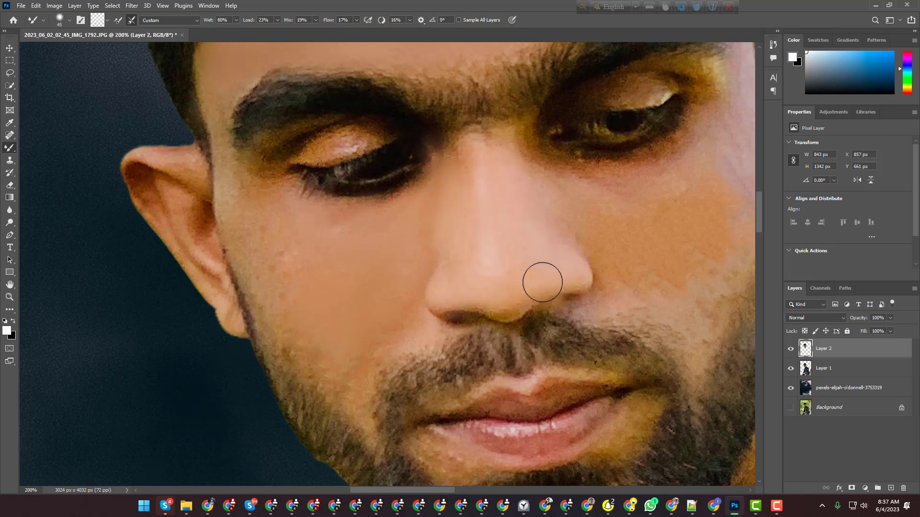
pyautogui.scroll(-2, 243, 256)
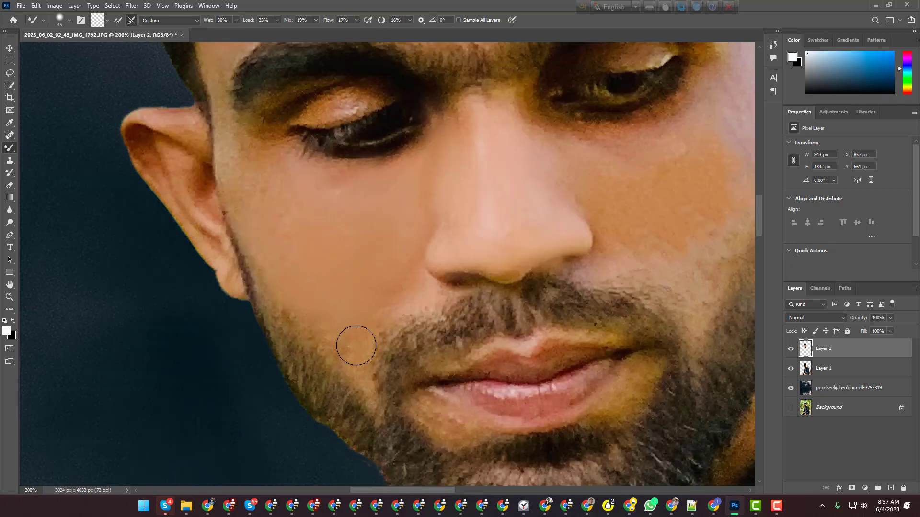
pyautogui.scroll(1, 335, 333)
pyautogui.scroll(2, 279, 216)
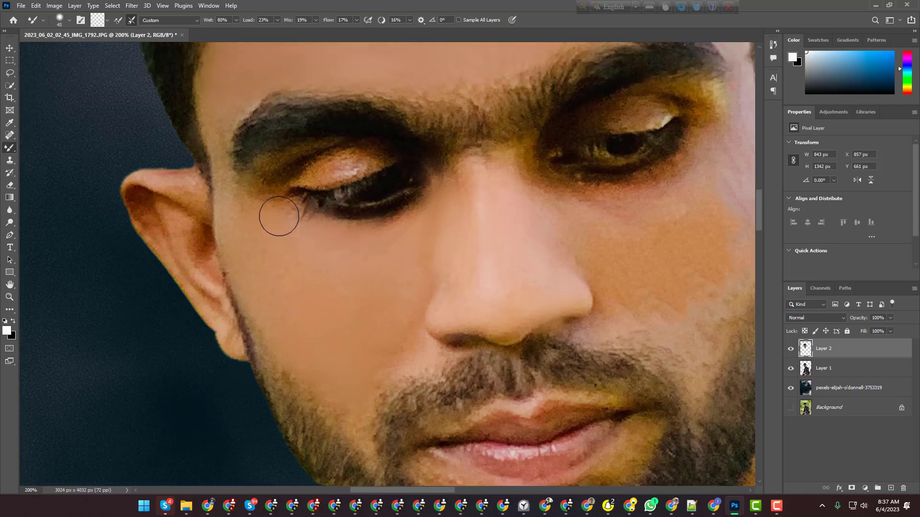
pyautogui.scroll(2, 248, 88)
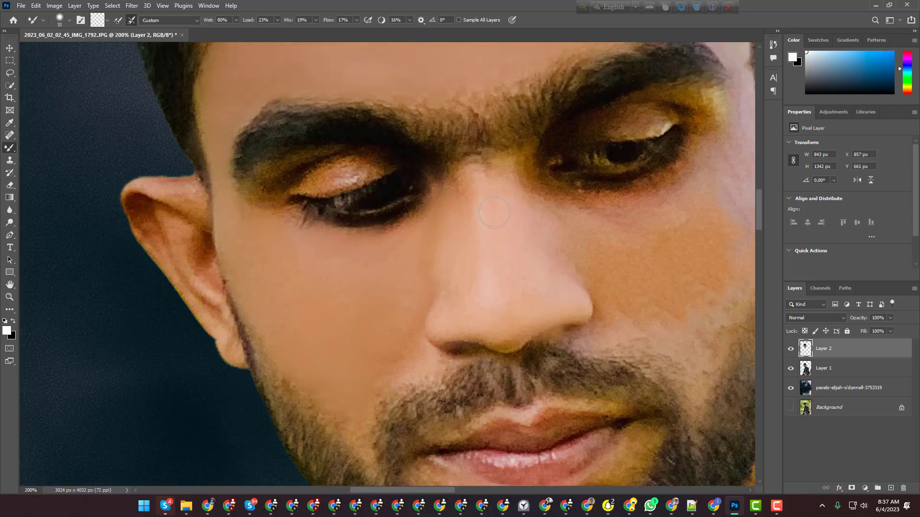
# Blend away the hair joining the two eyebrows with a 35 px Mixer Brush
pyautogui.moveTo(478, 182)
pyautogui.mouseDown()
pyautogui.moveTo(509, 159)
pyautogui.moveTo(491, 155)
pyautogui.moveTo(458, 187)
pyautogui.moveTo(468, 142)
pyautogui.moveTo(476, 279)
pyautogui.moveTo(471, 228)
pyautogui.moveTo(452, 210)
pyautogui.moveTo(478, 261)
pyautogui.moveTo(504, 154)
pyautogui.mouseUp()
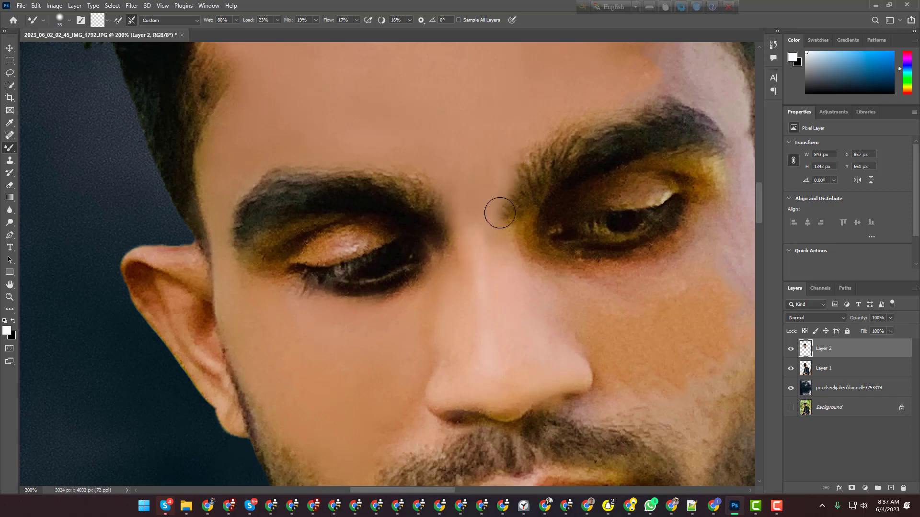
pyautogui.hotkey('ctrl', '-')
pyautogui.hotkey('ctrl', '-')
pyautogui.hotkey('ctrl', '-')
pyautogui.hotkey('ctrl', '-')
pyautogui.hotkey('ctrl', '-')
pyautogui.hotkey('ctrl', '+')
pyautogui.hotkey('ctrl', '+')
pyautogui.hotkey('ctrl', '+')
pyautogui.hotkey('ctrl', '+')
pyautogui.hotkey('ctrl', '+')
pyautogui.hotkey('ctrl', '+')
pyautogui.hotkey('ctrl', '-')
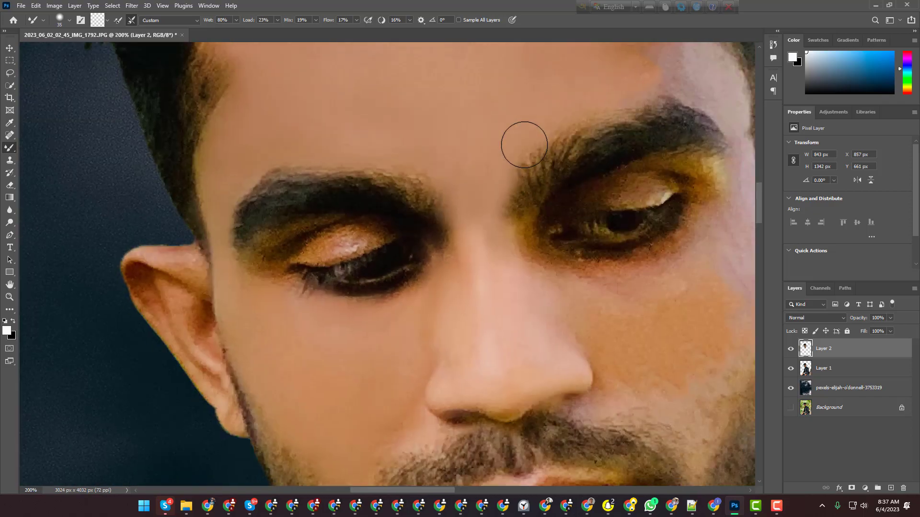
# Even out the skin between the eyebrows and at the bridge of the nose with the Mixer Brush, adjusting its size to 40 px
pyautogui.press(']')
pyautogui.press(']')
pyautogui.press(']')
pyautogui.press(']')
pyautogui.moveTo(458, 255)
pyautogui.mouseDown()
pyautogui.moveTo(432, 176)
pyautogui.moveTo(495, 192)
pyautogui.moveTo(469, 228)
pyautogui.mouseUp()
pyautogui.press('[')
pyautogui.press('[')
pyautogui.press('[')
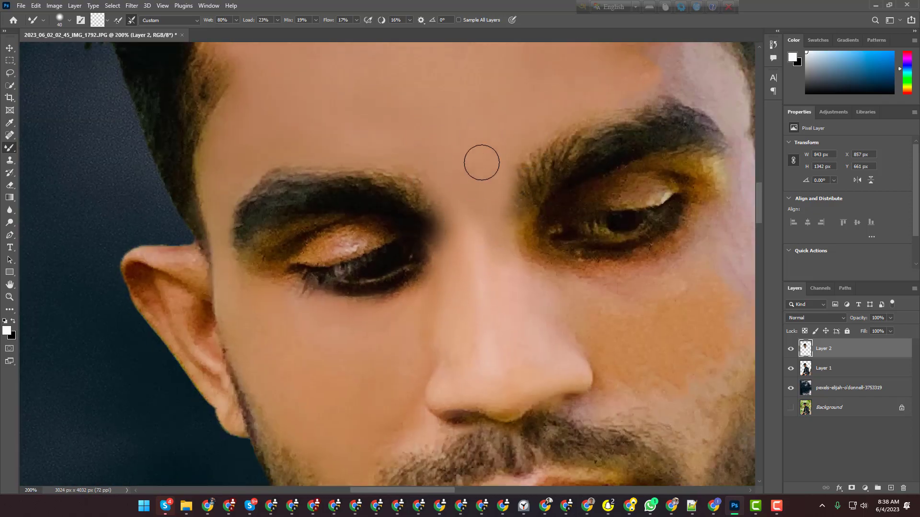
pyautogui.moveTo(481, 162)
pyautogui.mouseDown()
pyautogui.moveTo(533, 263)
pyautogui.moveTo(530, 277)
pyautogui.moveTo(480, 187)
pyautogui.mouseUp()
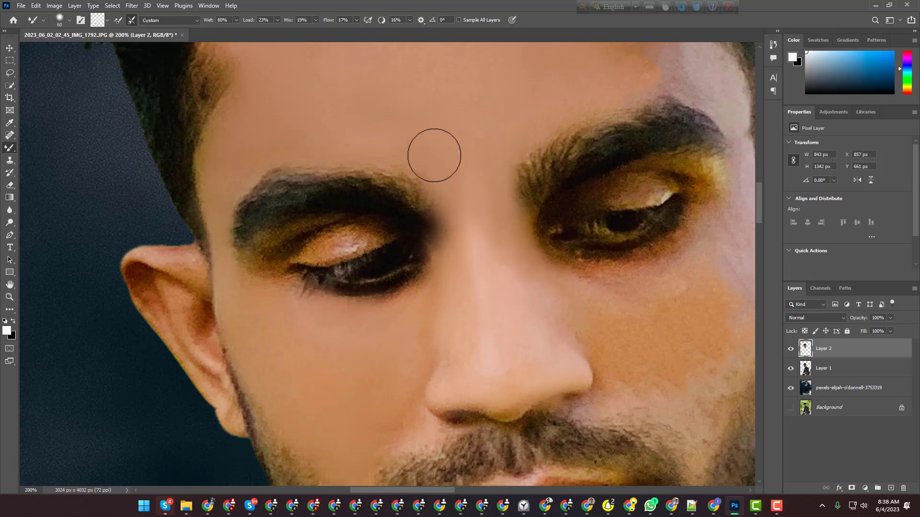
# Smooth the forehead and temple above the right-hand eyebrow with the Mixer Brush, reducing it from 60 to 40 px
pyautogui.scroll(3, 551, 101)
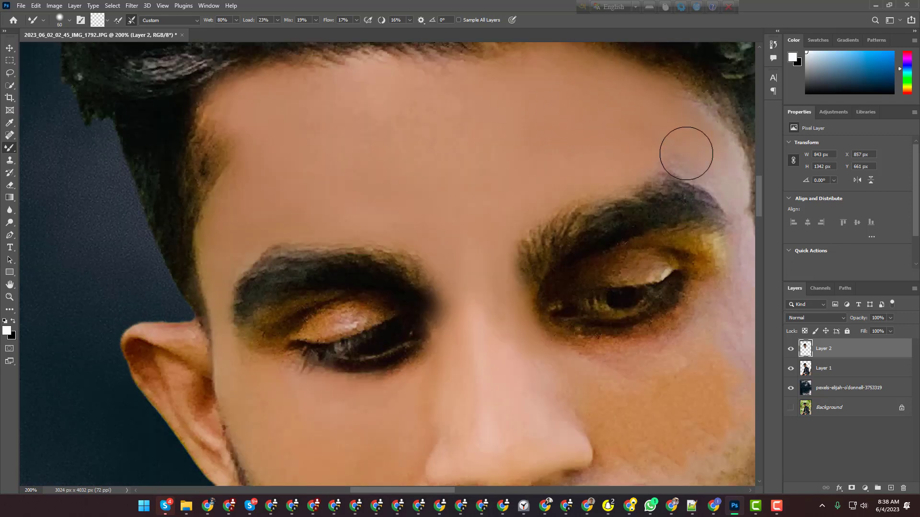
pyautogui.moveTo(451, 490); pyautogui.dragTo(471, 490)
pyautogui.scroll(1, 552, 298)
pyautogui.press('[')
pyautogui.press('[')
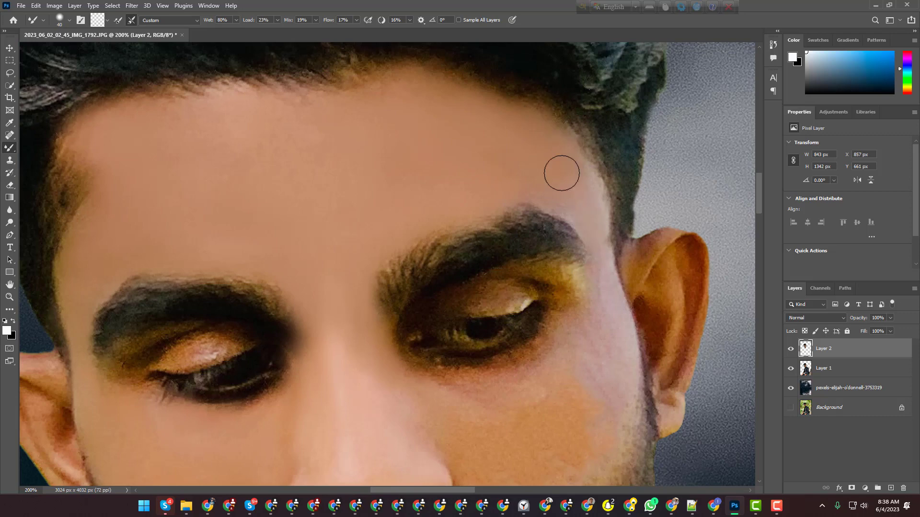
# Smooth the right-hand cheek down to the beard line with a 40 px Mixer Brush
pyautogui.scroll(-5, 561, 173)
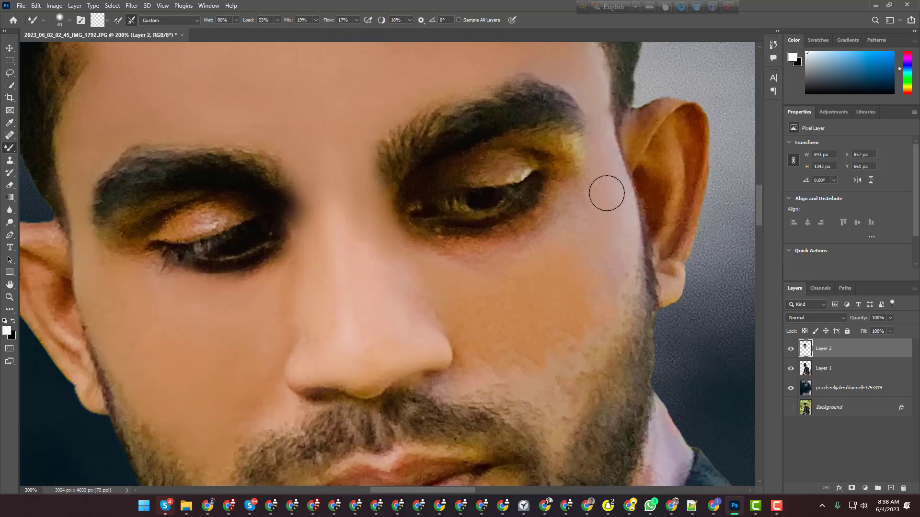
pyautogui.scroll(-2, 599, 302)
pyautogui.moveTo(550, 301)
pyautogui.mouseDown()
pyautogui.moveTo(543, 239)
pyautogui.moveTo(450, 250)
pyautogui.moveTo(556, 335)
pyautogui.moveTo(584, 291)
pyautogui.moveTo(586, 247)
pyautogui.moveTo(549, 195)
pyautogui.moveTo(597, 175)
pyautogui.mouseUp()
# Blend the yellowish and dark skin around the right-hand eye with a smaller Mixer Brush
pyautogui.press('[')
pyautogui.press('[')
pyautogui.press('[')
pyautogui.moveTo(589, 109)
pyautogui.mouseDown()
pyautogui.moveTo(569, 100)
pyautogui.moveTo(495, 98)
pyautogui.moveTo(392, 153)
pyautogui.mouseUp()
pyautogui.moveTo(548, 167)
pyautogui.mouseDown()
pyautogui.moveTo(538, 109)
pyautogui.moveTo(466, 204)
pyautogui.moveTo(404, 179)
pyautogui.moveTo(403, 191)
pyautogui.moveTo(542, 179)
pyautogui.mouseUp()
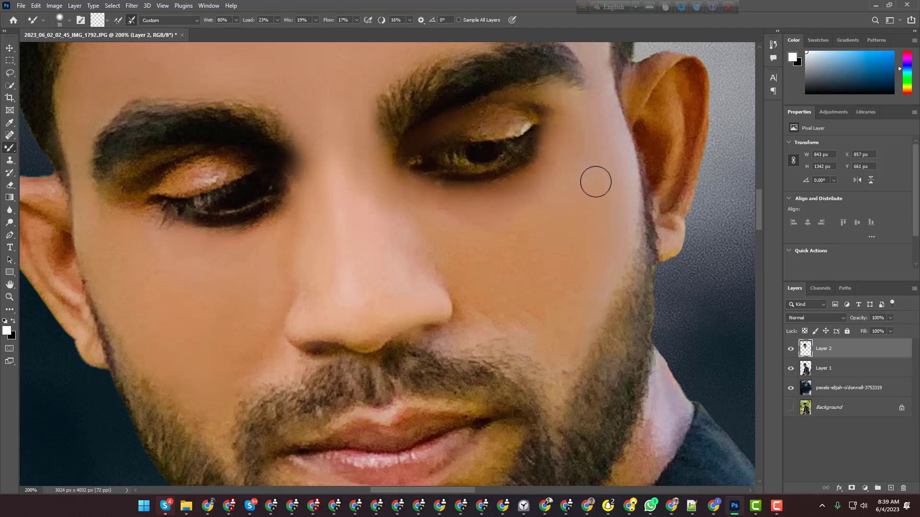
# Smooth the cheeks and the skin around the mouth with the Mixer Brush, varying its size between 20 and 35 px
pyautogui.scroll(-1, 527, 216)
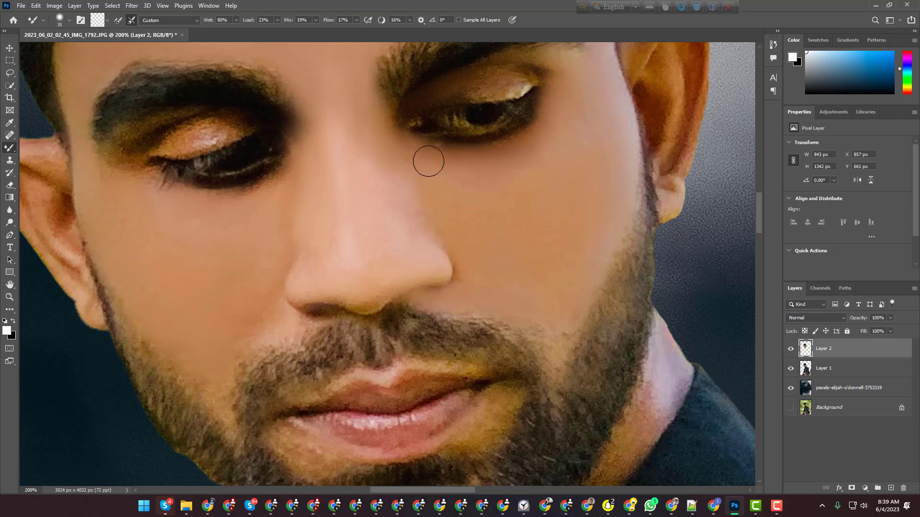
pyautogui.scroll(-1, 566, 239)
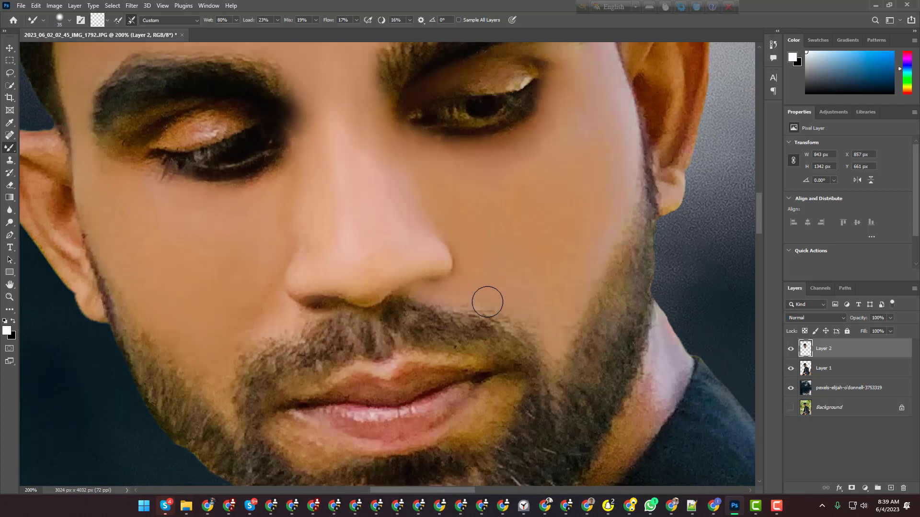
pyautogui.press(']')
pyautogui.press(']')
pyautogui.press(']')
pyautogui.press(']')
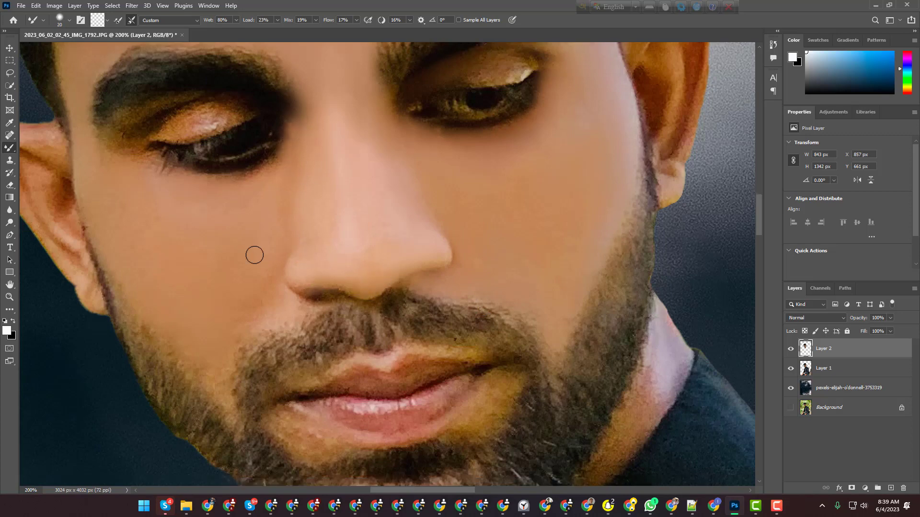
pyautogui.scroll(-2, 255, 254)
pyautogui.scroll(-1, 147, 262)
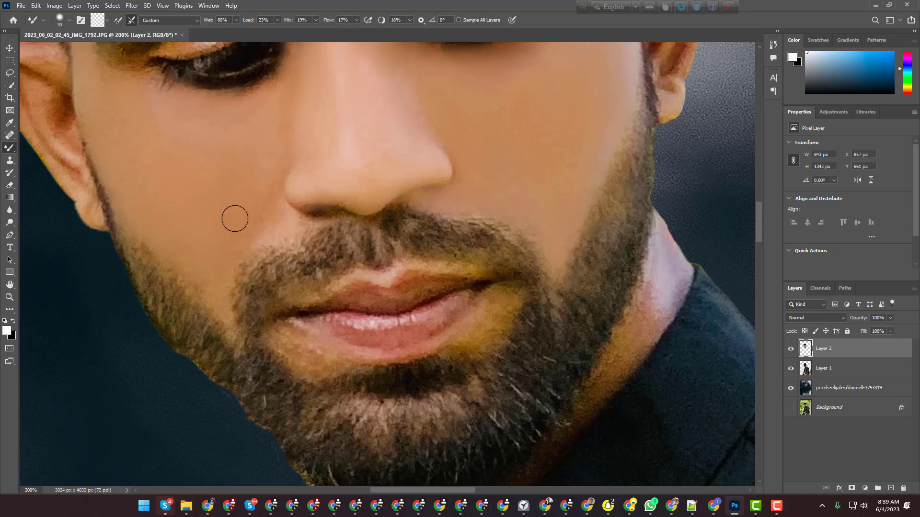
pyautogui.scroll(-2, 297, 191)
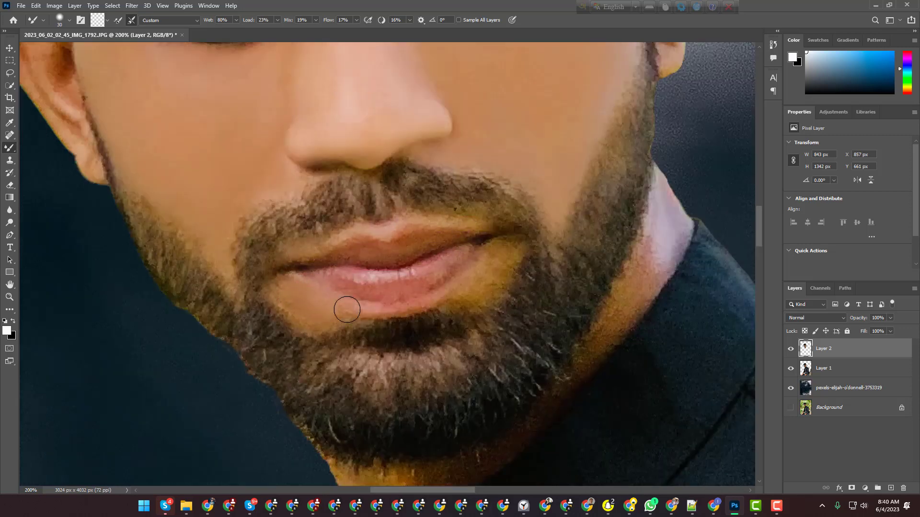
pyautogui.scroll(-2, 599, 230)
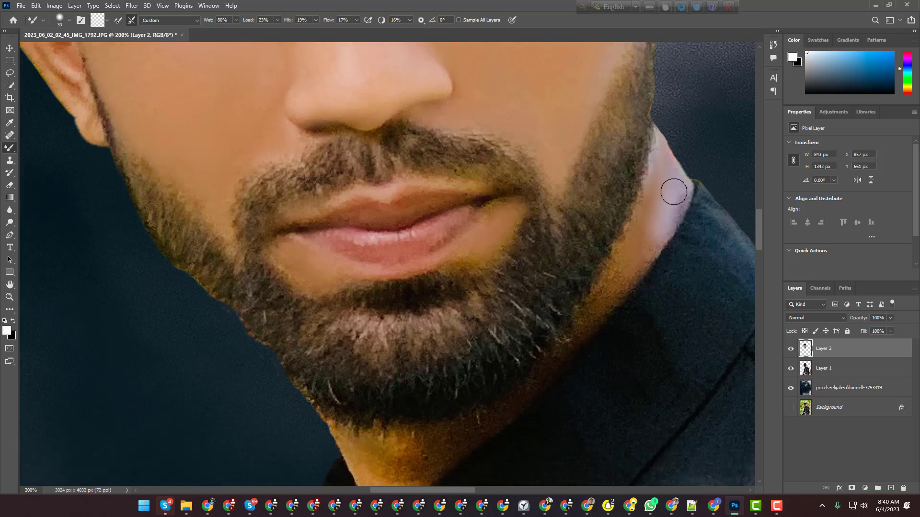
# Smooth the side of the neck between the beard and the shirt collar with a 30 px Mixer Brush
pyautogui.moveTo(642, 221); pyautogui.dragTo(581, 330)
pyautogui.hotkey('ctrl', 'z')
pyautogui.moveTo(649, 235); pyautogui.dragTo(582, 342)
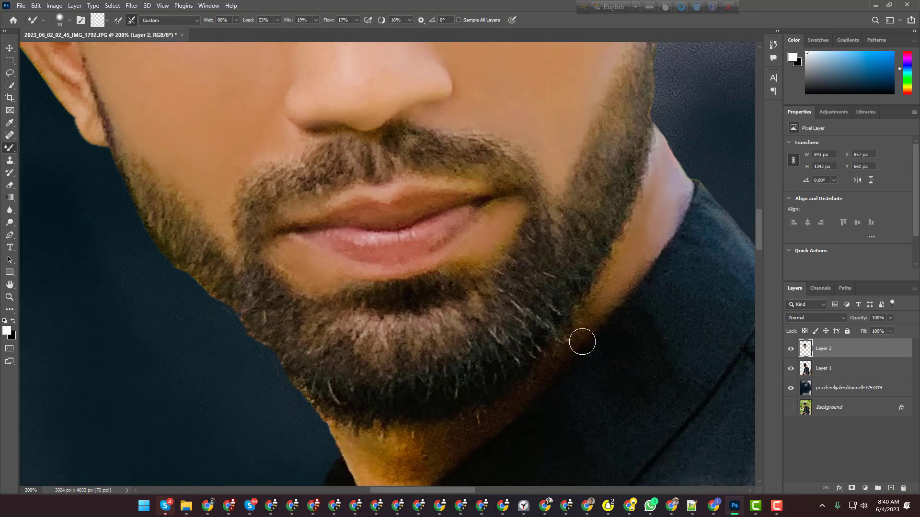
# Blend the grainy, yellowish skin at the front of the neck below the beard with the Mixer Brush at 20 and 35 px
pyautogui.scroll(-5, 431, 326)
pyautogui.press('[')
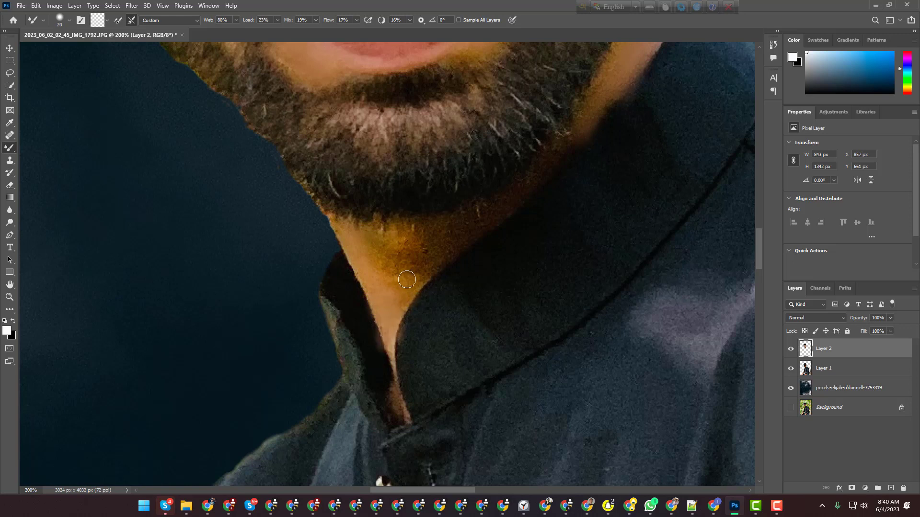
pyautogui.moveTo(387, 255)
pyautogui.mouseDown()
pyautogui.moveTo(464, 231)
pyautogui.moveTo(397, 277)
pyautogui.mouseUp()
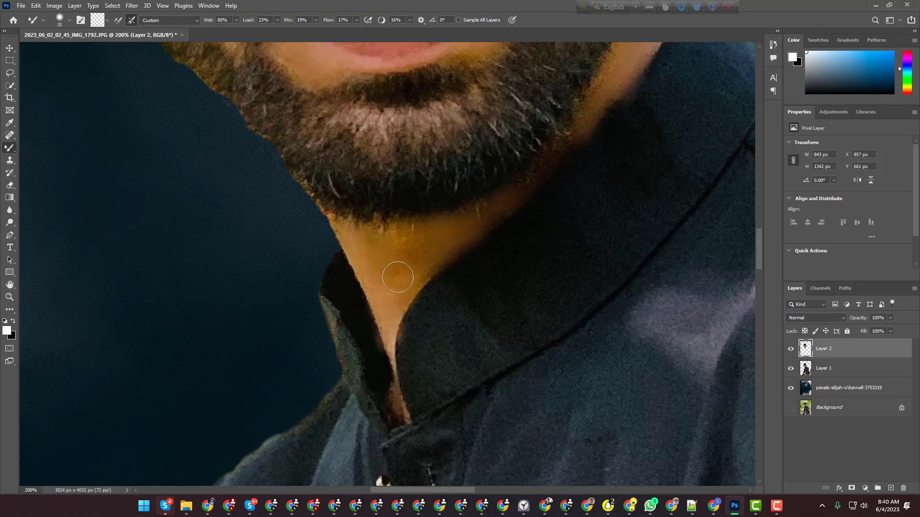
pyautogui.moveTo(527, 186)
pyautogui.mouseDown()
pyautogui.moveTo(417, 248)
pyautogui.moveTo(558, 158)
pyautogui.moveTo(421, 274)
pyautogui.mouseUp()
pyautogui.scroll(1, 511, 394)
pyautogui.scroll(-2, 511, 394)
# Smooth the skin of both ears with a 35 px Mixer Brush
pyautogui.press('e')
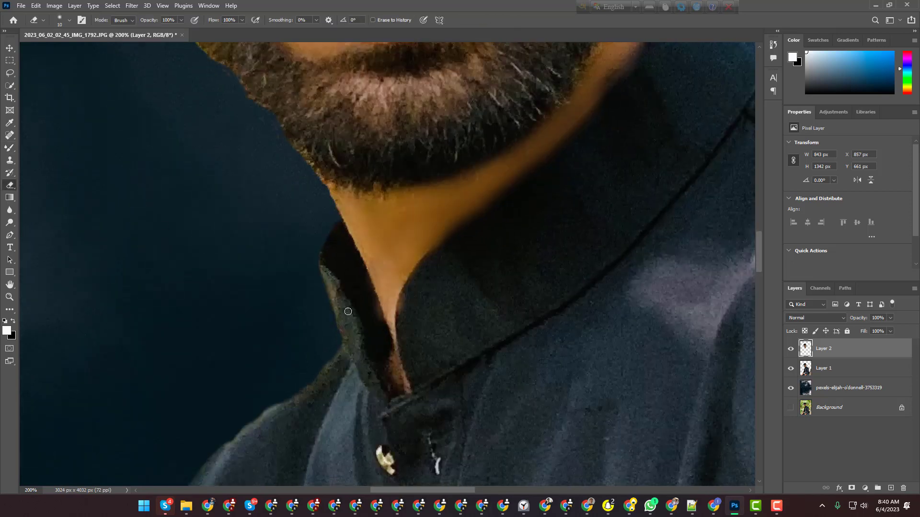
pyautogui.scroll(3, 625, 162)
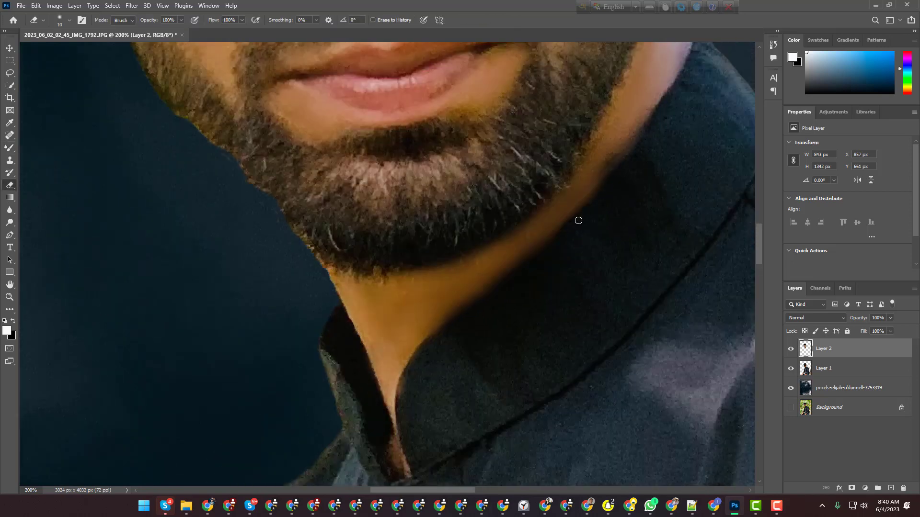
pyautogui.scroll(6, 642, 215)
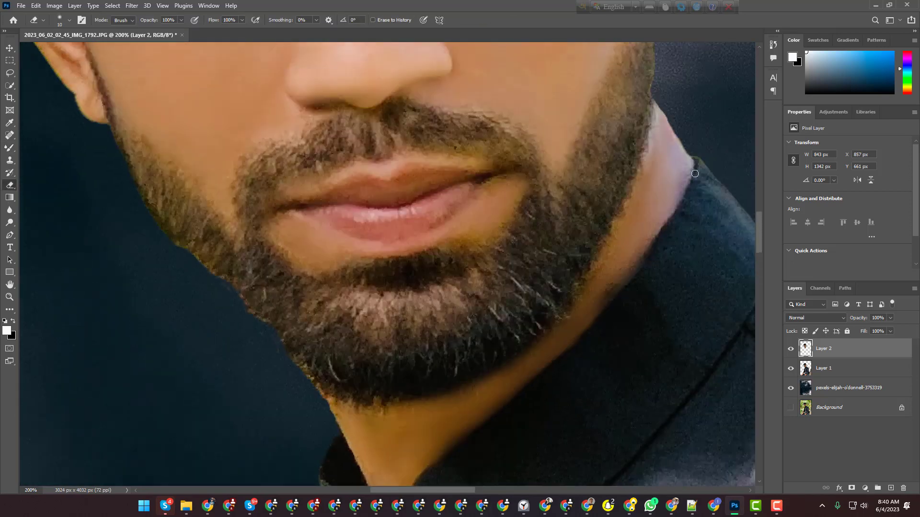
pyautogui.scroll(7, 689, 176)
pyautogui.press('b')
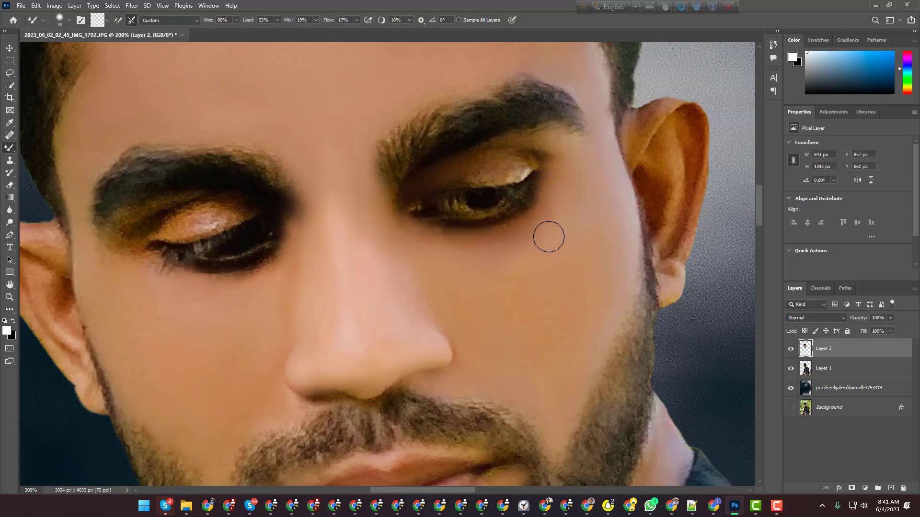
pyautogui.moveTo(166, 222); pyautogui.dragTo(230, 214)
pyautogui.moveTo(661, 115); pyautogui.dragTo(671, 269)
pyautogui.moveTo(89, 273)
pyautogui.mouseDown()
pyautogui.moveTo(368, 265)
pyautogui.moveTo(287, 252)
pyautogui.moveTo(334, 272)
pyautogui.moveTo(342, 311)
pyautogui.mouseUp()
pyautogui.scroll(-5, 375, 378)
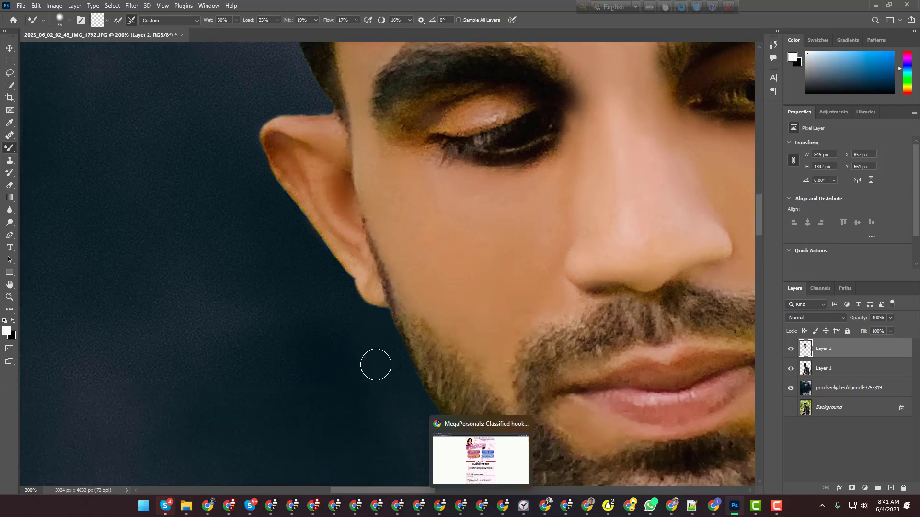
pyautogui.scroll(-3, 419, 346)
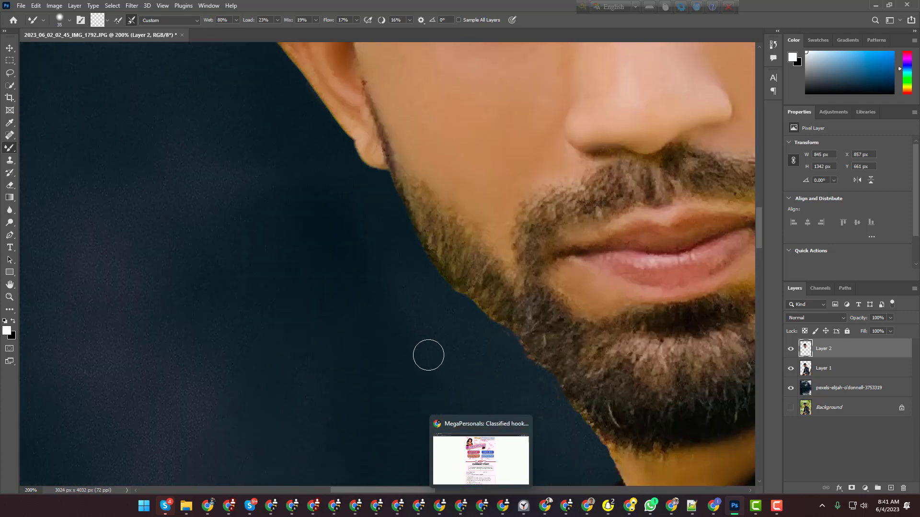
# Compare the portrait with and without the retouched face layer, checking the whole image and the face up close
pyautogui.scroll(-6, 428, 355)
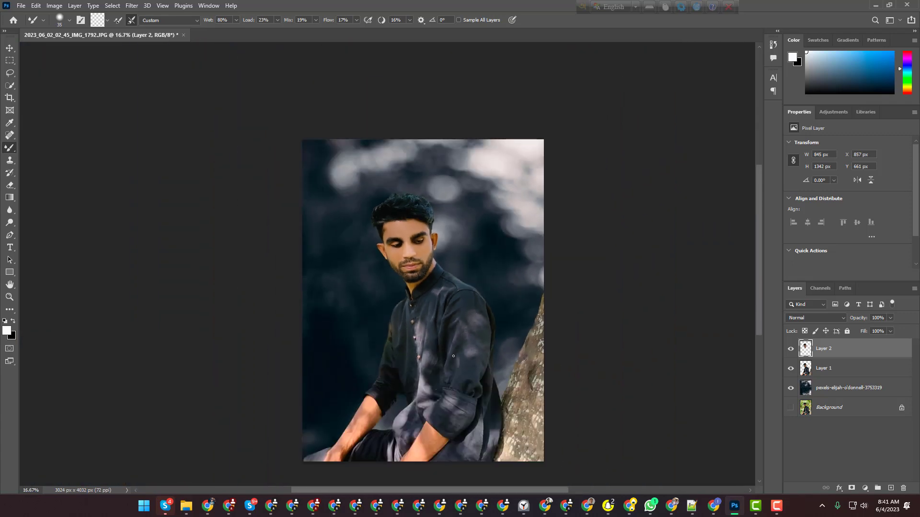
pyautogui.click(791, 349)
pyautogui.click(791, 350)
pyautogui.scroll(2, 669, 354)
pyautogui.scroll(1, 670, 359)
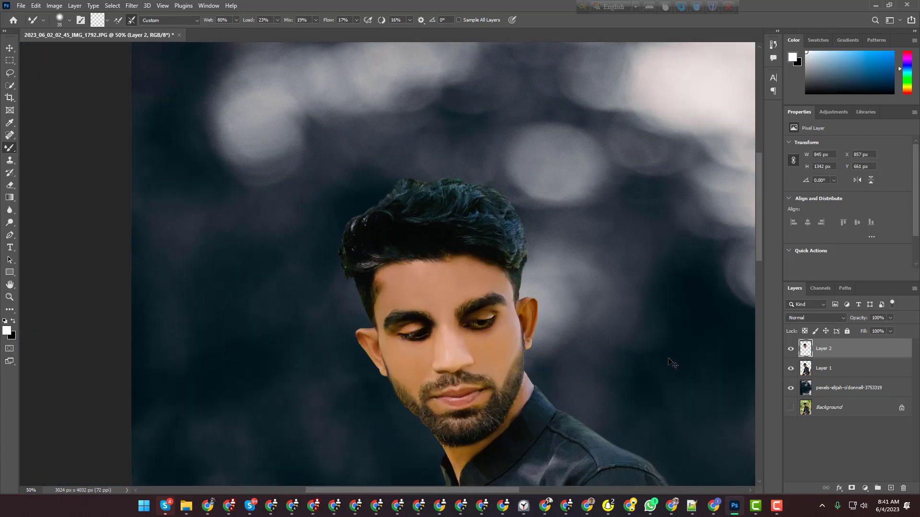
pyautogui.scroll(-2, 675, 369)
pyautogui.scroll(2, 679, 373)
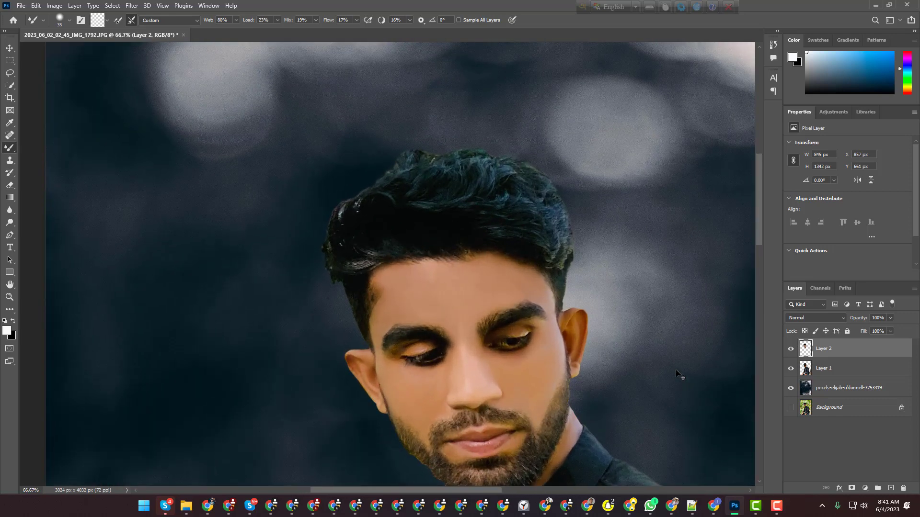
pyautogui.scroll(-1, 680, 375)
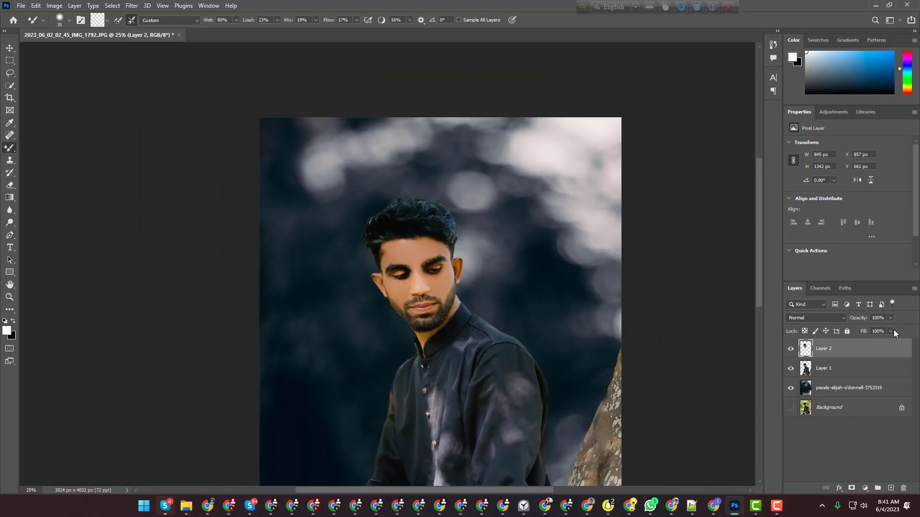
# Reduce both the opacity and the fill of the face retouching layer, Layer 2, to 86%
pyautogui.click(891, 331)
pyautogui.click(890, 318)
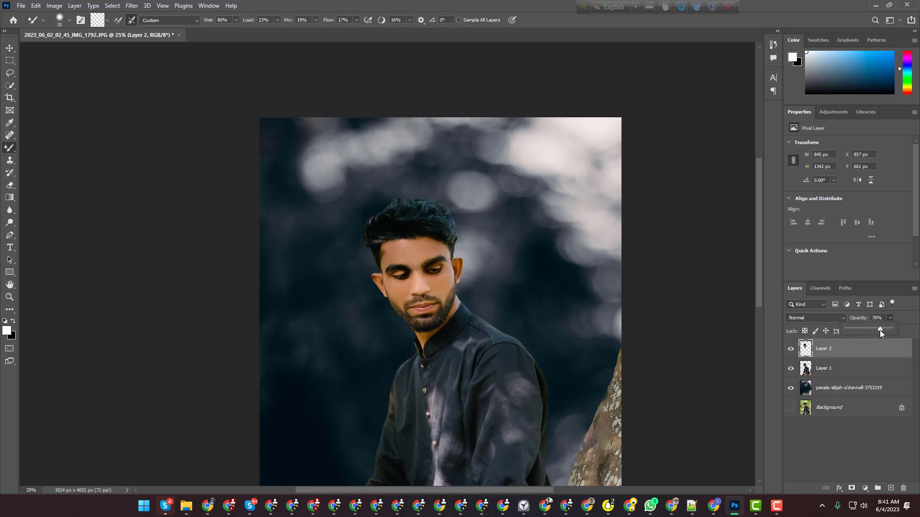
pyautogui.click(905, 330)
# Examine the blended face retouching up close, from the hairline and eyes down to the beard and neck
pyautogui.scroll(-2, 599, 285)
pyautogui.hotkey('ctrl', '+')
pyautogui.hotkey('ctrl', '+')
pyautogui.scroll(5, 517, 269)
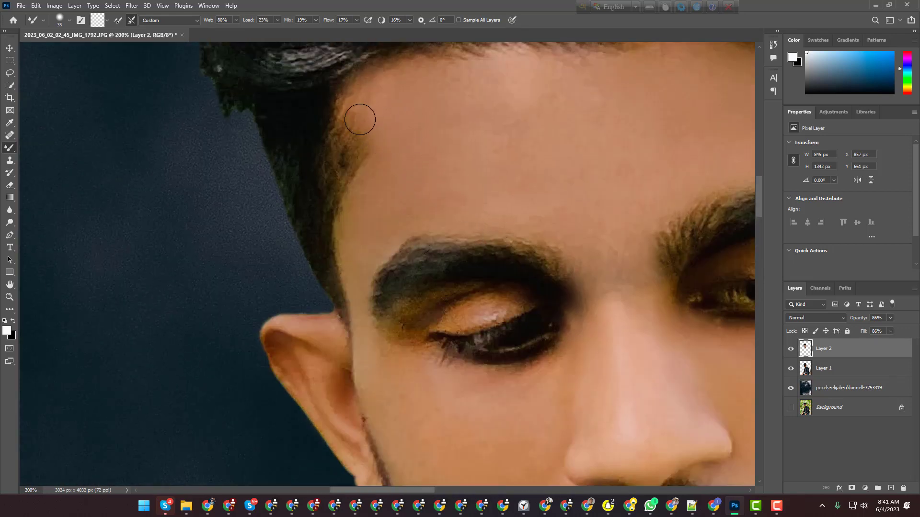
pyautogui.scroll(-10, 567, 325)
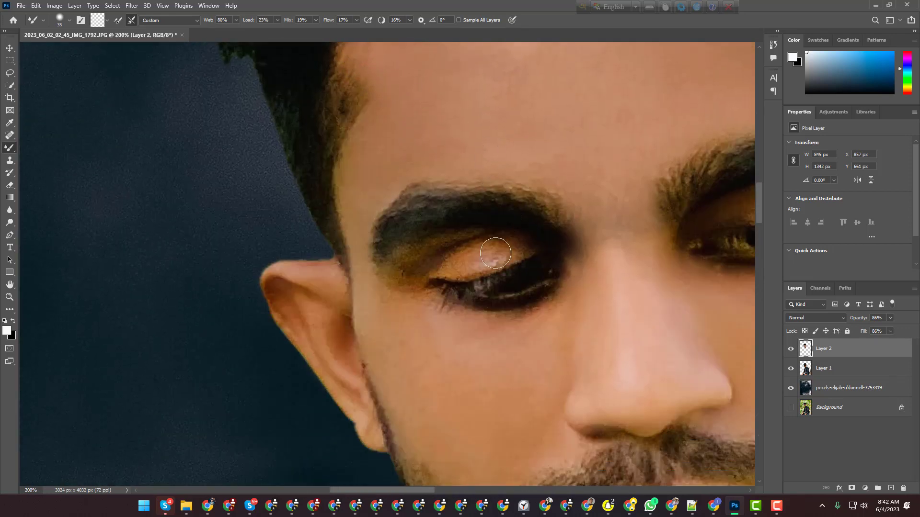
pyautogui.scroll(-1, 619, 404)
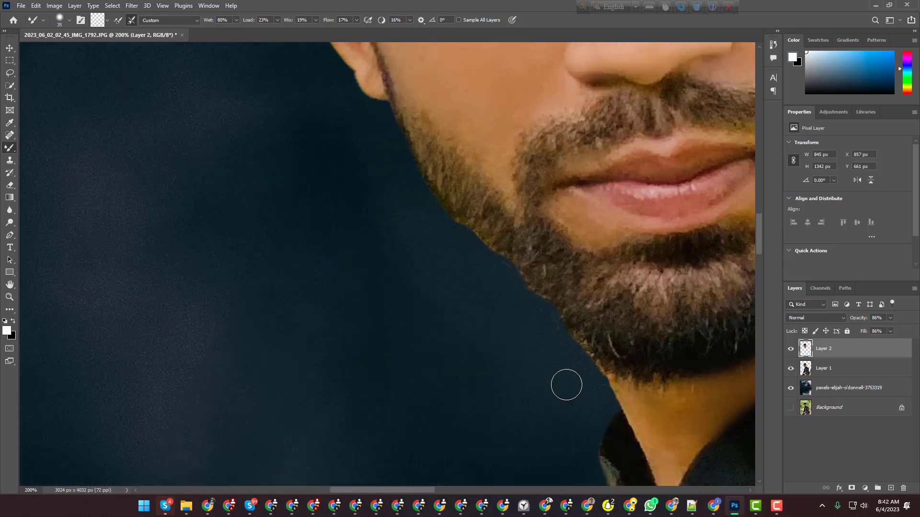
pyautogui.scroll(-3, 554, 392)
pyautogui.hotkey('ctrl', '-')
pyautogui.hotkey('ctrl', '-')
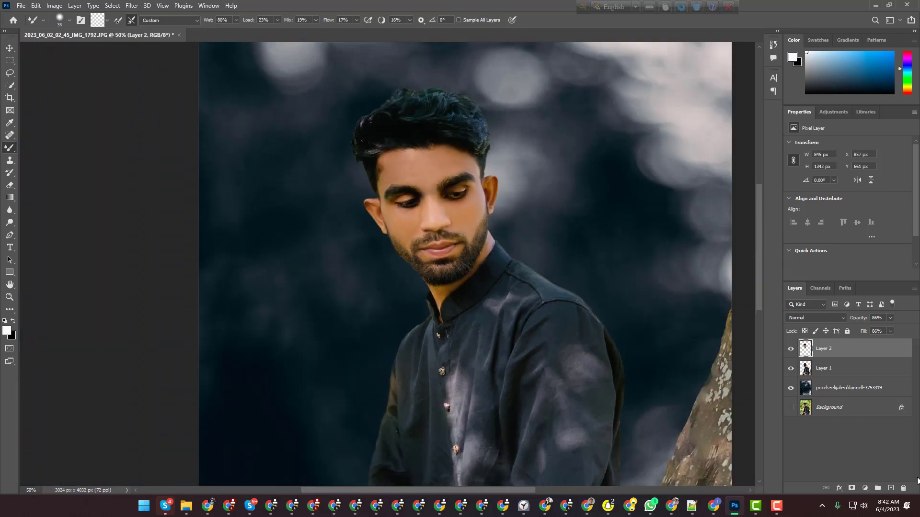
# Select both forearms on Layer 1 with the Quick Selection tool and copy them to a new layer
pyautogui.scroll(-8, 595, 353)
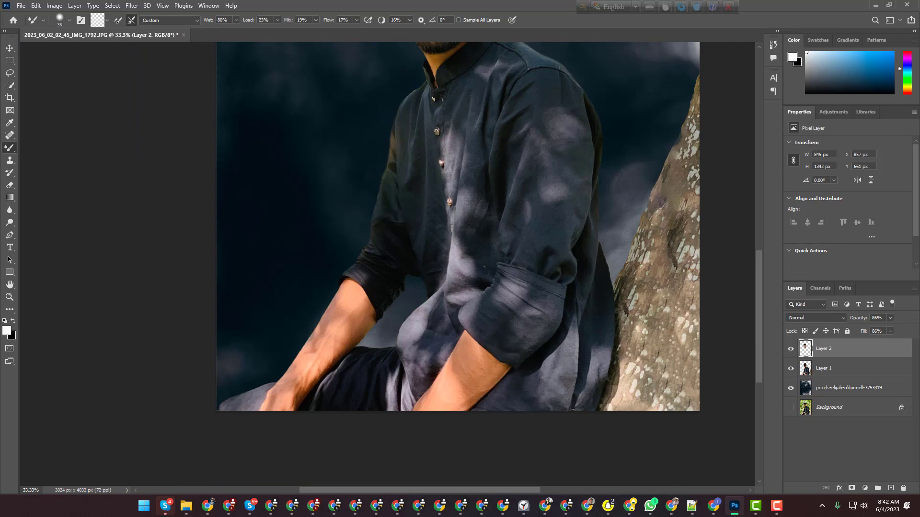
pyautogui.click(819, 372)
pyautogui.click(10, 86)
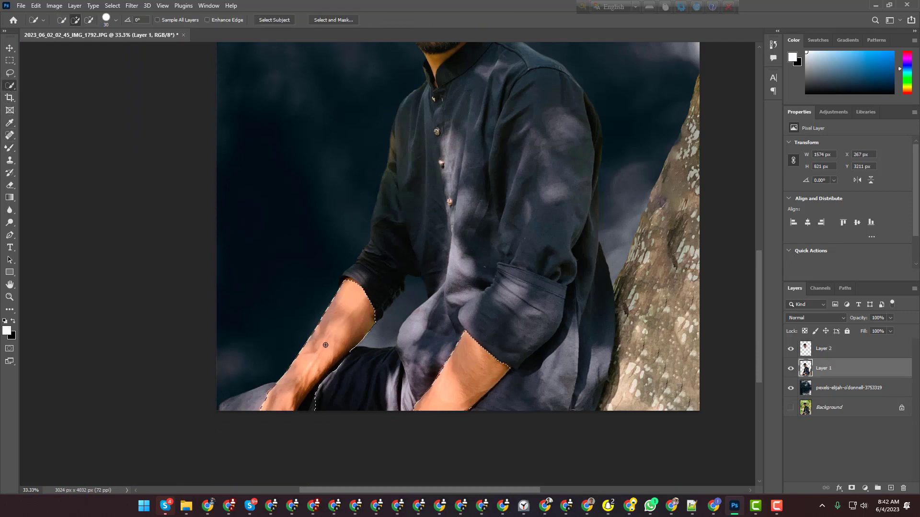
pyautogui.hotkey('ctrl', 'j')
# Brighten the copied forearms by raising the midtones of the RGB curve
pyautogui.hotkey('ctrl', 'm')
pyautogui.hotkey('ctrl', '-')
pyautogui.hotkey('ctrl', '-')
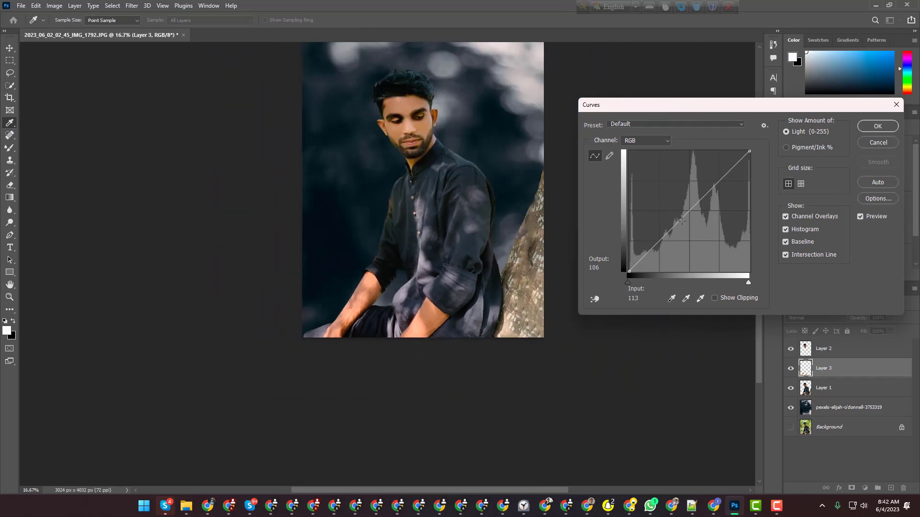
pyautogui.moveTo(679, 221); pyautogui.dragTo(679, 208)
pyautogui.click(878, 126)
# Smooth the skin of the right-hand forearm on Layer 3 with a 150 px Mixer Brush
pyautogui.press('w')
pyautogui.hotkey('ctrl', '+')
pyautogui.hotkey('ctrl', '+')
pyautogui.hotkey('ctrl', '+')
pyautogui.hotkey('ctrl', '+')
pyautogui.scroll(-5, 538, 353)
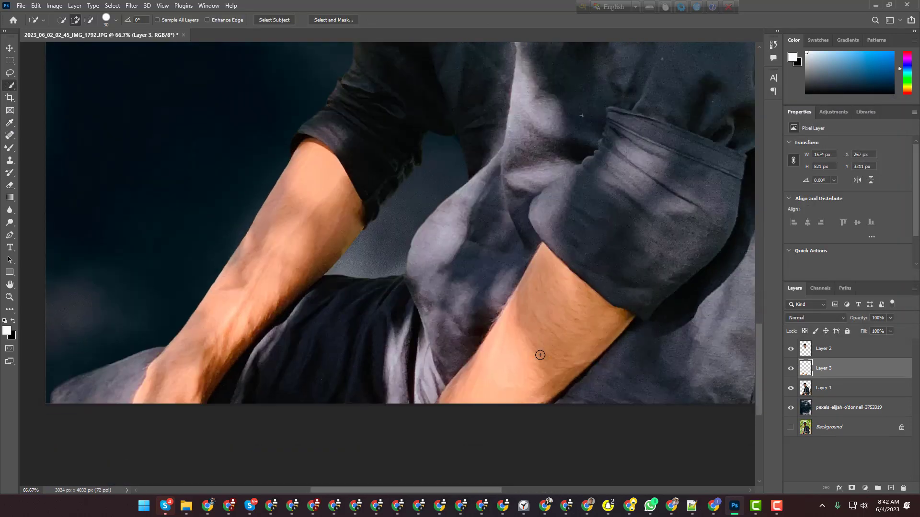
pyautogui.click(9, 149)
pyautogui.press(']')
pyautogui.press(']')
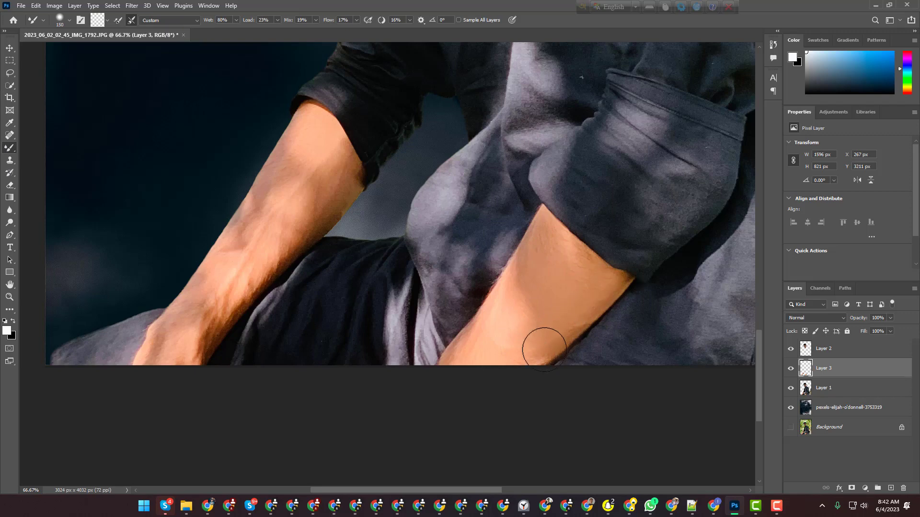
# Smooth the left-hand forearm from the sleeve to the wrist with the Mixer Brush, using 70 px for the finer areas
pyautogui.moveTo(310, 195)
pyautogui.mouseDown()
pyautogui.moveTo(295, 237)
pyautogui.moveTo(235, 282)
pyautogui.moveTo(200, 336)
pyautogui.moveTo(226, 308)
pyautogui.mouseUp()
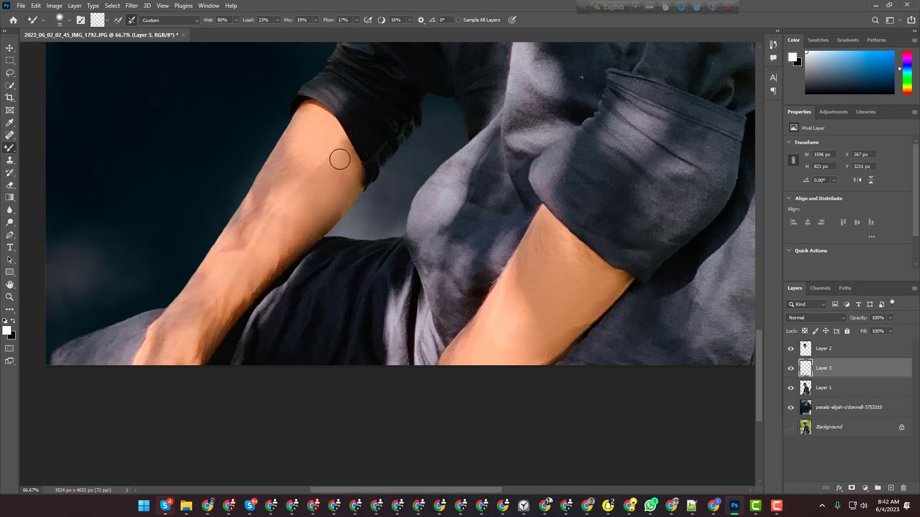
pyautogui.moveTo(340, 202)
pyautogui.mouseDown()
pyautogui.moveTo(319, 226)
pyautogui.moveTo(331, 212)
pyautogui.mouseUp()
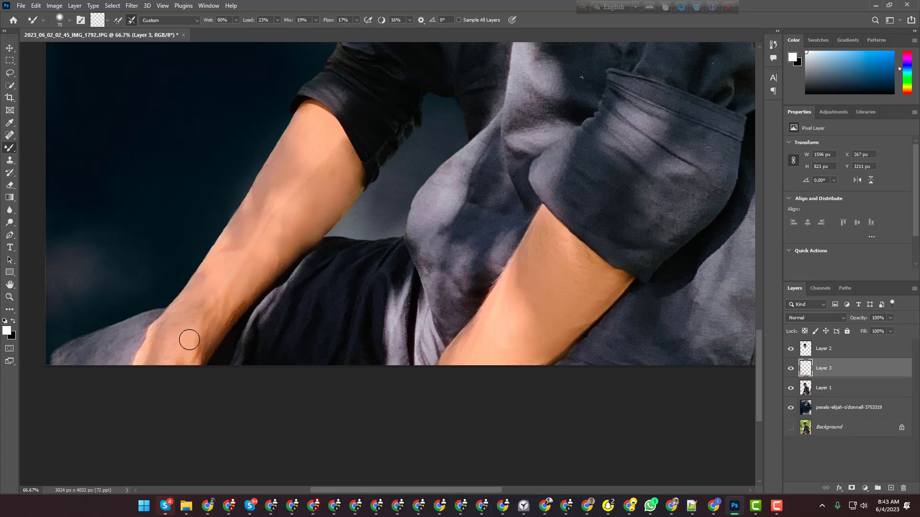
pyautogui.hotkey('ctrl', '-')
pyautogui.hotkey('ctrl', '-')
pyautogui.hotkey('ctrl', '-')
pyautogui.hotkey('ctrl', '-')
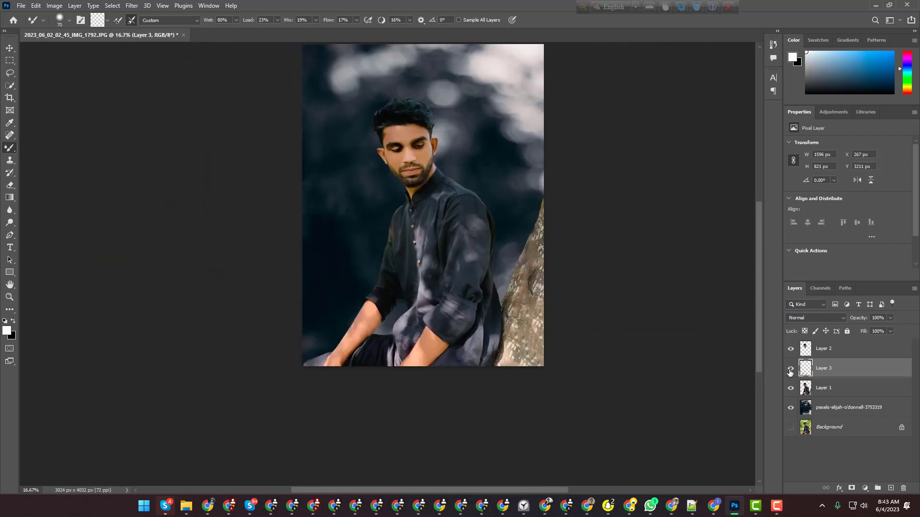
pyautogui.click(791, 369)
# Try merging the face layer with the forearm layer, and undo the merge
pyautogui.rightClick(845, 353)
pyautogui.click(743, 372)
pyautogui.scroll(1, 568, 291)
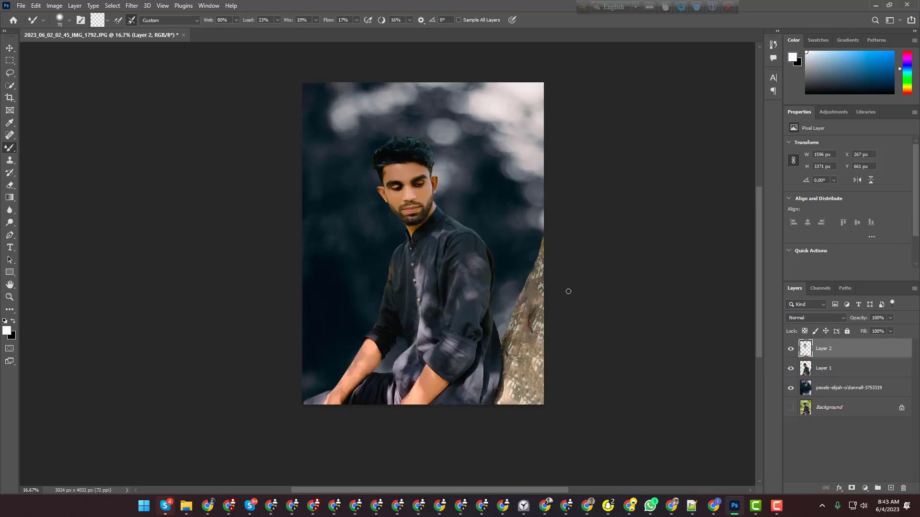
pyautogui.hotkey('ctrl', 'z')
# Brighten the face on Layer 2 by raising the midtones with a Curves adjustment
pyautogui.click(840, 354)
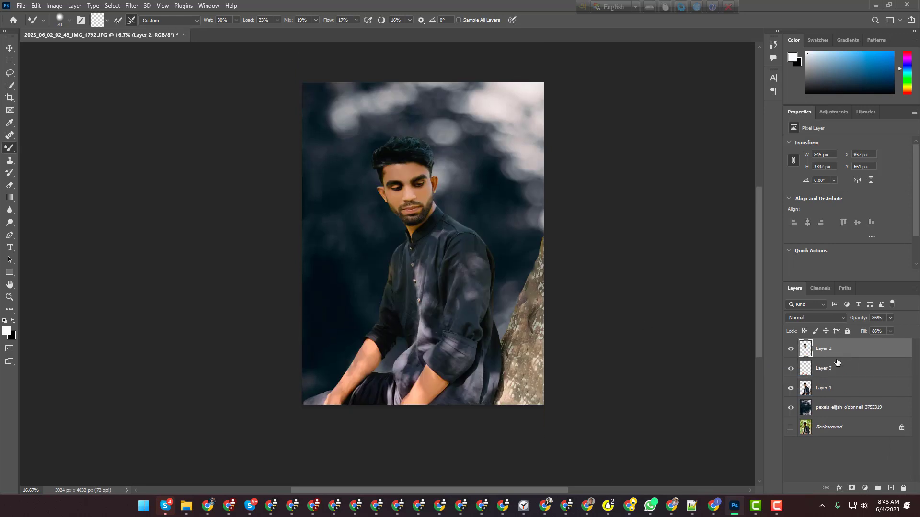
pyautogui.hotkey('ctrl', 'm')
pyautogui.moveTo(684, 216); pyautogui.dragTo(674, 218)
pyautogui.click(877, 126)
pyautogui.hotkey('ctrl', '-')
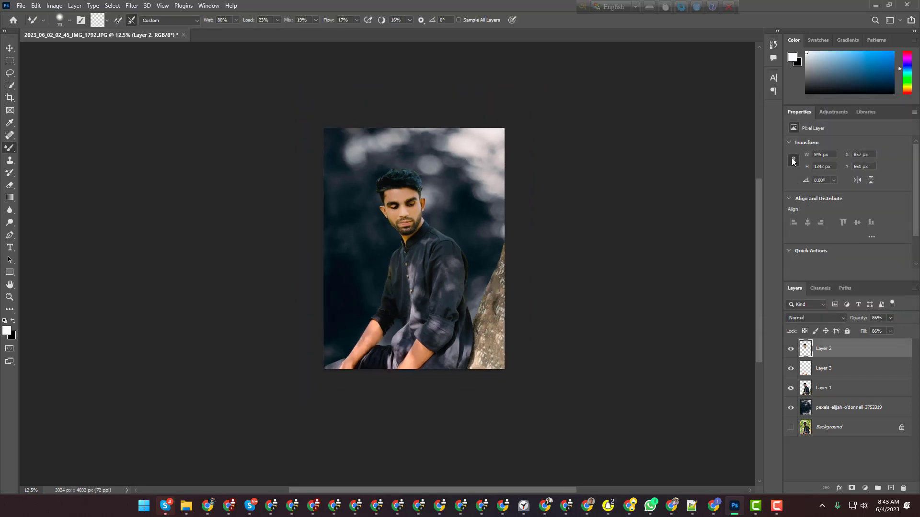
# Merge the face, forearm and body layers into a single subject layer
pyautogui.hotkey('ctrl', '+')
pyautogui.hotkey('ctrl', '+')
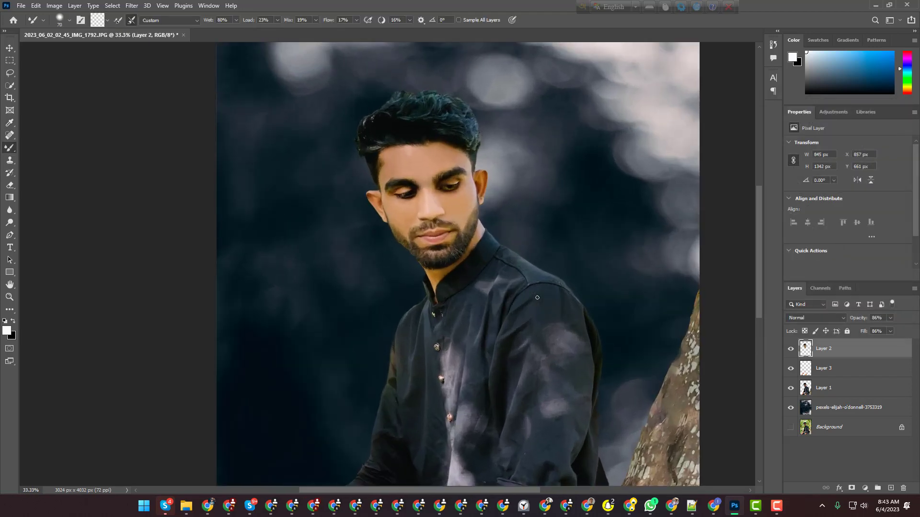
pyautogui.scroll(-1, 535, 301)
pyautogui.hotkey('ctrl', '-')
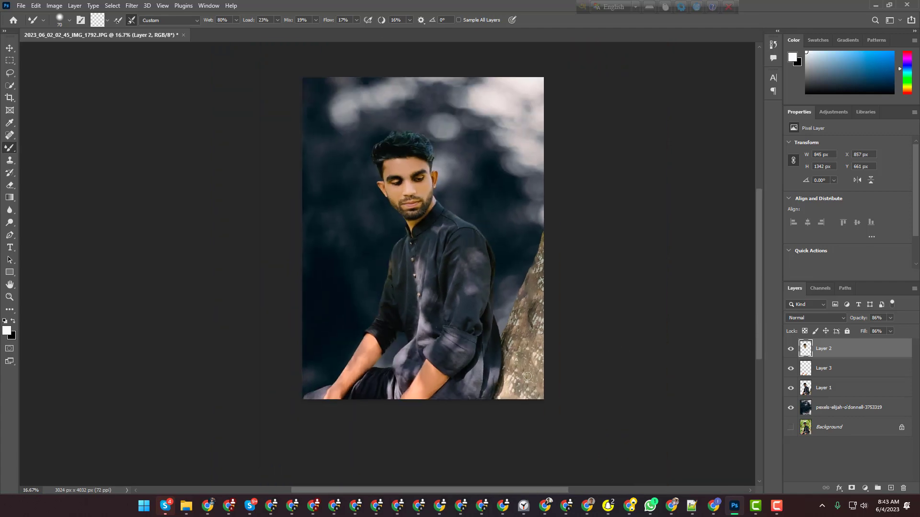
pyautogui.keyDown('shift'); pyautogui.click(843, 385); pyautogui.keyUp('shift')
pyautogui.rightClick(843, 386)
pyautogui.click(783, 375)
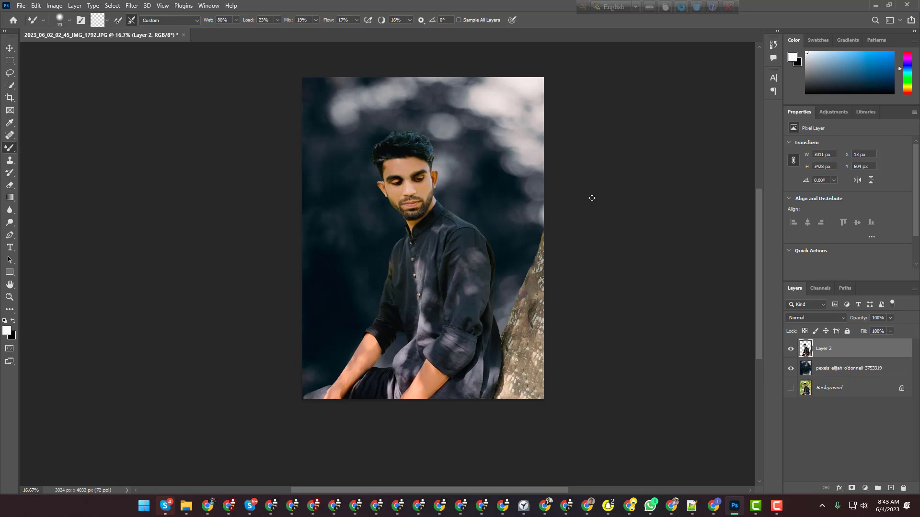
# Start a Camera Raw adjustment with Contrast -7, Highlights -7, Shadows +14, Whites -31 and Blacks -3, and raise Texture slightly
pyautogui.click(132, 7)
pyautogui.click(174, 83)
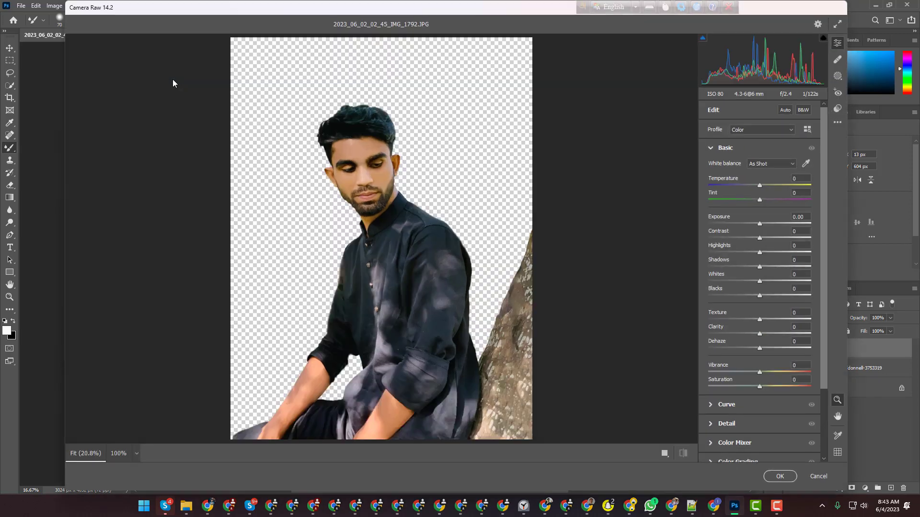
pyautogui.moveTo(758, 268)
pyautogui.mouseDown()
pyautogui.moveTo(734, 267)
pyautogui.moveTo(793, 279)
pyautogui.moveTo(743, 273)
pyautogui.moveTo(766, 274)
pyautogui.moveTo(733, 256)
pyautogui.moveTo(686, 255)
pyautogui.moveTo(754, 274)
pyautogui.mouseUp()
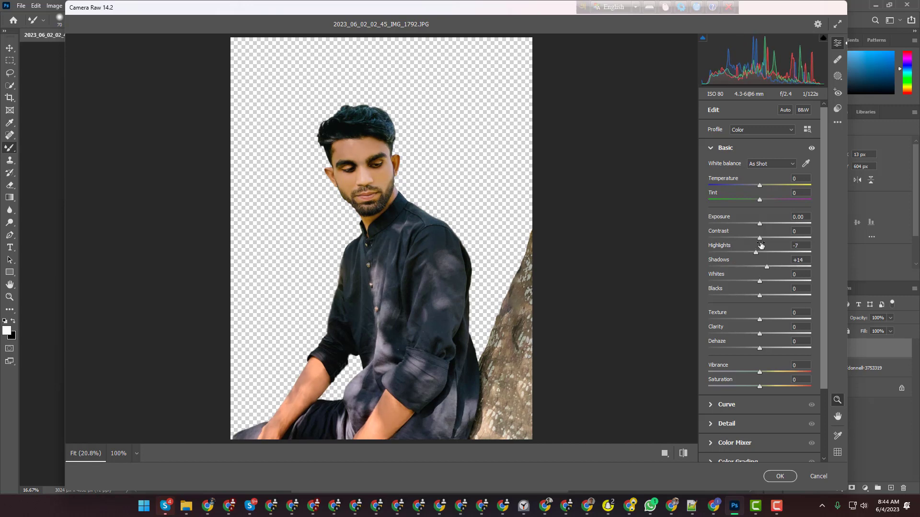
pyautogui.moveTo(761, 242)
pyautogui.mouseDown()
pyautogui.moveTo(776, 242)
pyautogui.moveTo(739, 243)
pyautogui.moveTo(752, 246)
pyautogui.mouseUp()
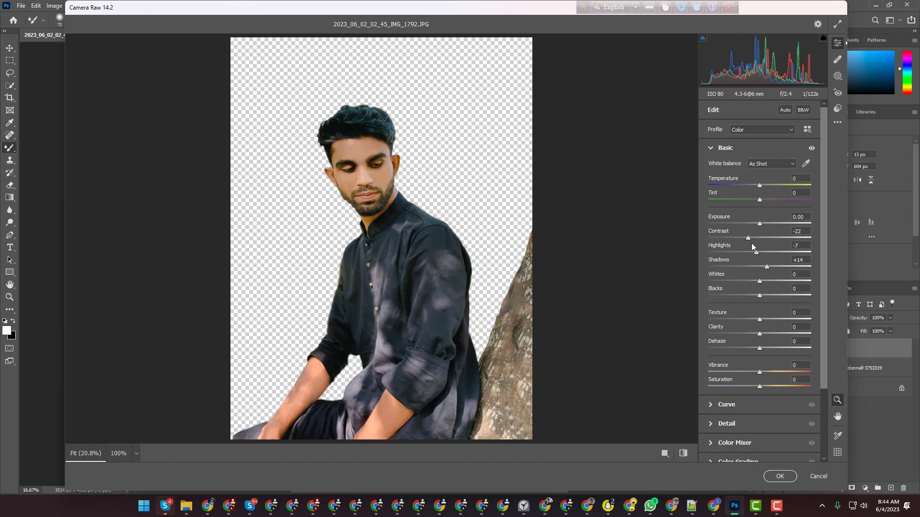
pyautogui.moveTo(760, 284)
pyautogui.mouseDown()
pyautogui.moveTo(786, 283)
pyautogui.moveTo(714, 285)
pyautogui.moveTo(769, 299)
pyautogui.moveTo(726, 298)
pyautogui.moveTo(757, 297)
pyautogui.mouseUp()
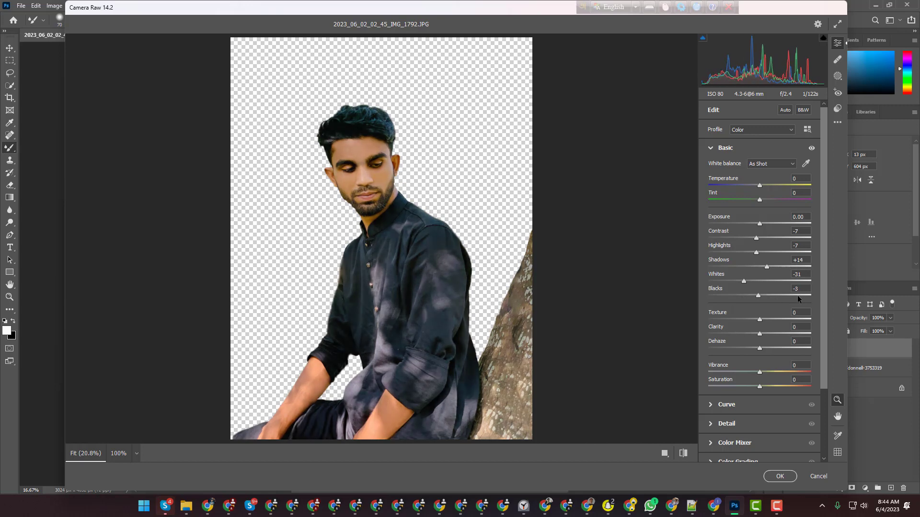
pyautogui.moveTo(760, 319); pyautogui.dragTo(766, 324)
# Raise the saturation of the oranges and yellows slightly in the Color Mixer and apply the Camera Raw filter
pyautogui.scroll(-3, 749, 364)
pyautogui.click(752, 355)
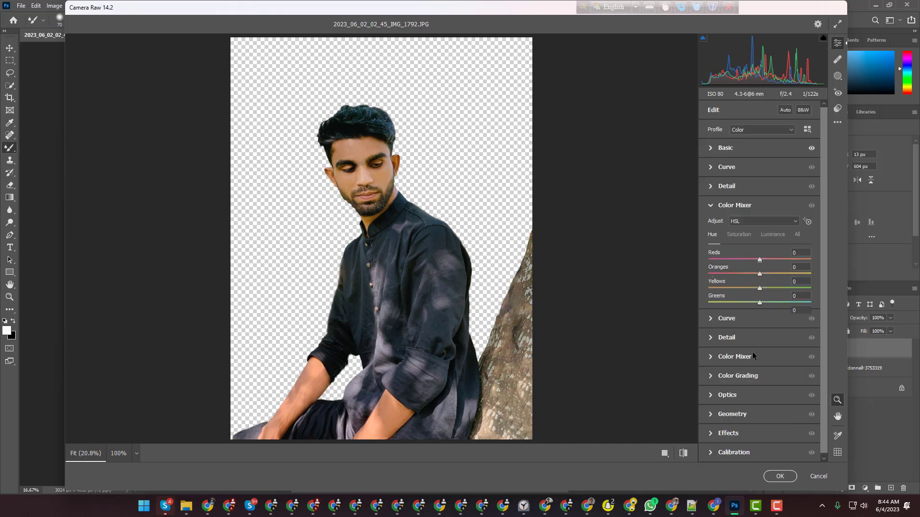
pyautogui.click(738, 235)
pyautogui.moveTo(760, 274); pyautogui.dragTo(769, 275)
pyautogui.moveTo(760, 288); pyautogui.dragTo(764, 289)
pyautogui.press('Return')
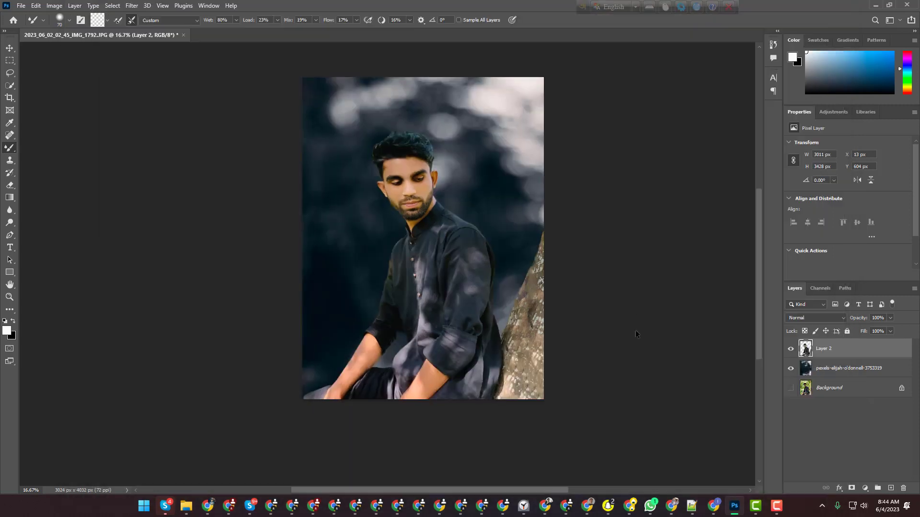
# Examine the tone and colour of the adjusted subject against the background, both up close and as a whole
pyautogui.scroll(2, 430, 230)
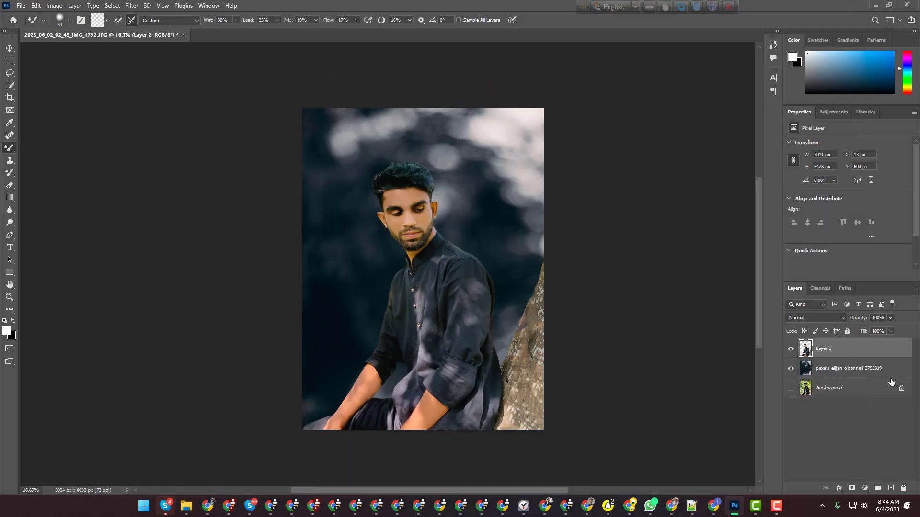
pyautogui.hotkey('ctrl', '+')
pyautogui.hotkey('ctrl', '+')
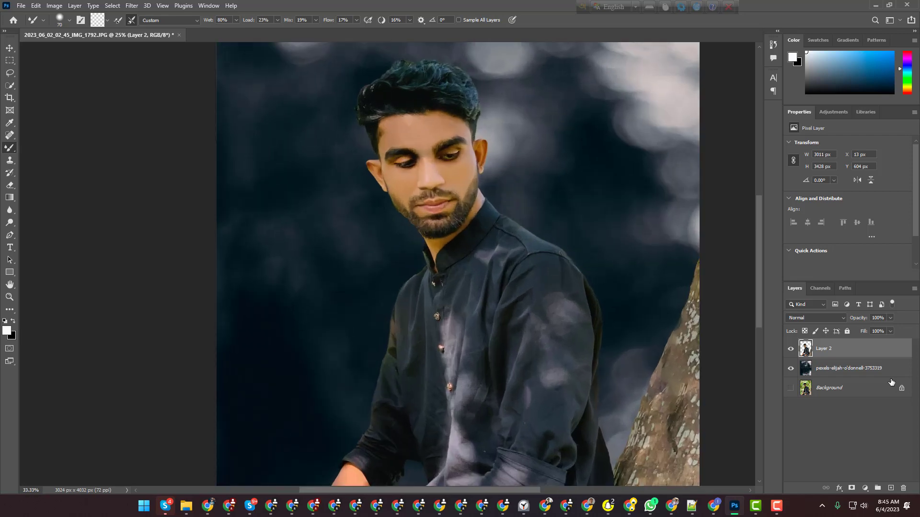
pyautogui.hotkey('ctrl', '-')
pyautogui.hotkey('ctrl', '-')
pyautogui.hotkey('ctrl', '+')
pyautogui.hotkey('ctrl', '-')
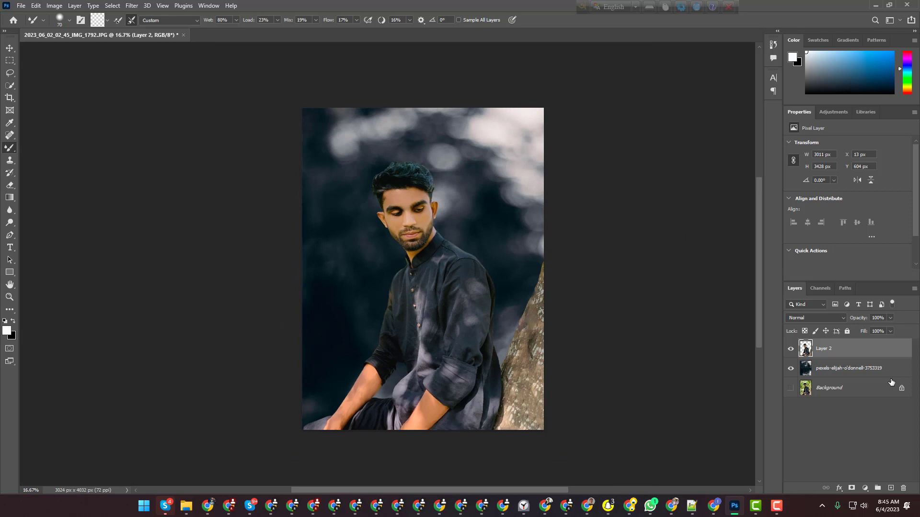
# Open the Liquify filter on the subject layer and smooth the uneven left-hand beard outline along the jaw with a size 40 warp brush
pyautogui.hotkey('ctrl', '+')
pyautogui.hotkey('ctrl', '+')
pyautogui.hotkey('ctrl', '+')
pyautogui.hotkey('ctrl', '+')
pyautogui.hotkey('ctrl', '+')
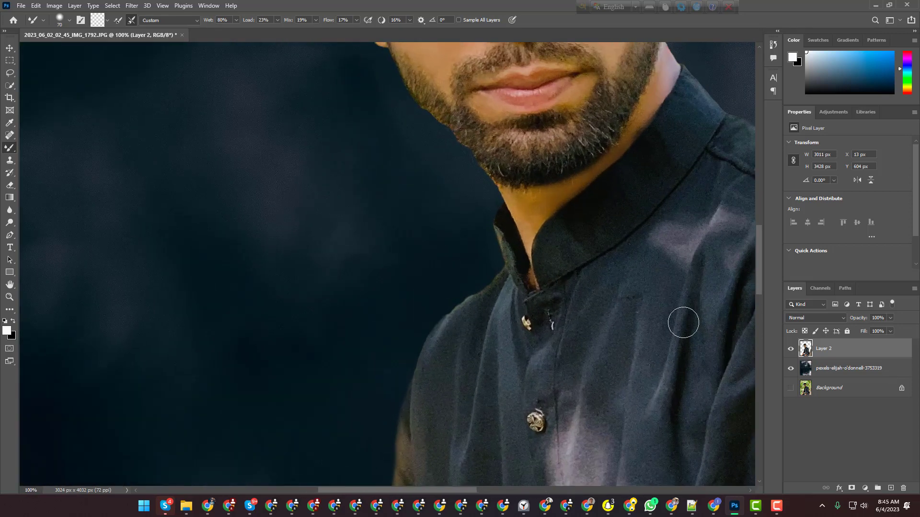
pyautogui.scroll(3, 684, 322)
pyautogui.click(130, 6)
pyautogui.click(143, 95)
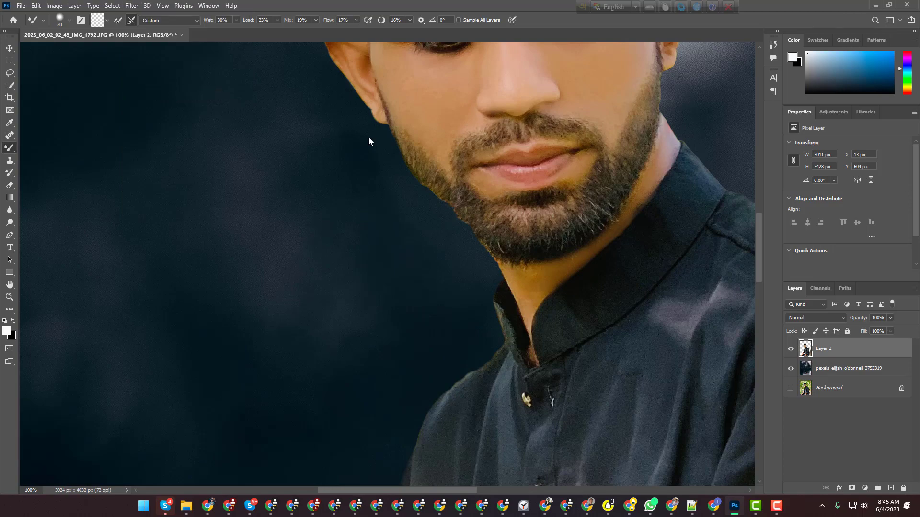
pyautogui.hotkey('ctrl', '+')
pyautogui.hotkey('ctrl', '+')
pyautogui.hotkey('ctrl', '+')
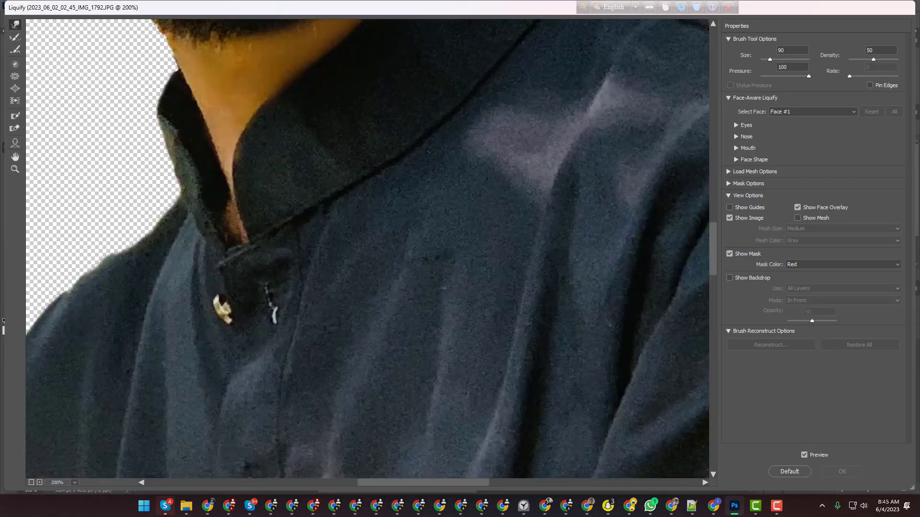
pyautogui.scroll(4, 73, 150)
pyautogui.moveTo(390, 484); pyautogui.dragTo(340, 487)
pyautogui.scroll(5, 240, 360)
pyautogui.scroll(-4, 44, 103)
pyautogui.press('[')
pyautogui.press('[')
pyautogui.press('[')
pyautogui.press('[')
pyautogui.press('[')
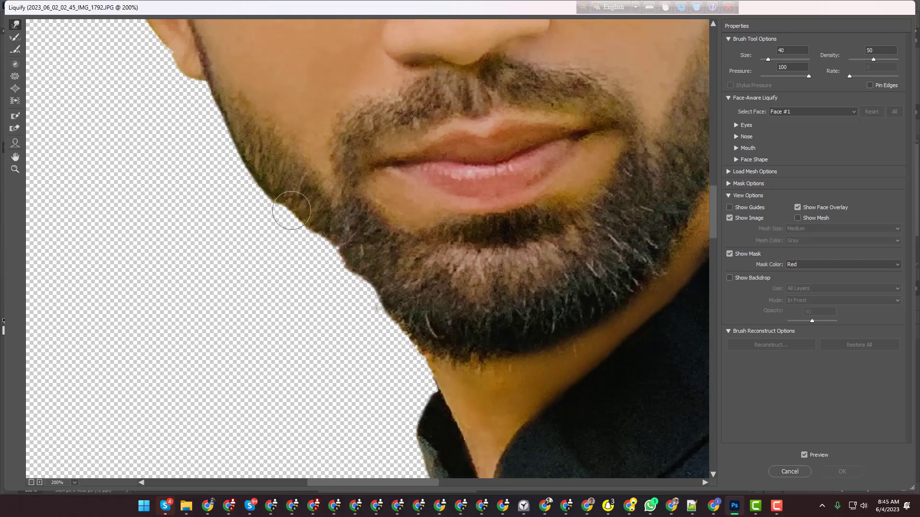
pyautogui.moveTo(289, 212)
pyautogui.mouseDown()
pyautogui.moveTo(320, 224)
pyautogui.moveTo(333, 249)
pyautogui.moveTo(311, 221)
pyautogui.moveTo(343, 252)
pyautogui.moveTo(284, 205)
pyautogui.moveTo(372, 278)
pyautogui.moveTo(375, 292)
pyautogui.moveTo(334, 244)
pyautogui.moveTo(316, 238)
pyautogui.moveTo(358, 269)
pyautogui.mouseUp()
# Examine the eyes, ears, jawline and collar in the Liquify preview for outlines that need reshaping
pyautogui.scroll(10, 335, 249)
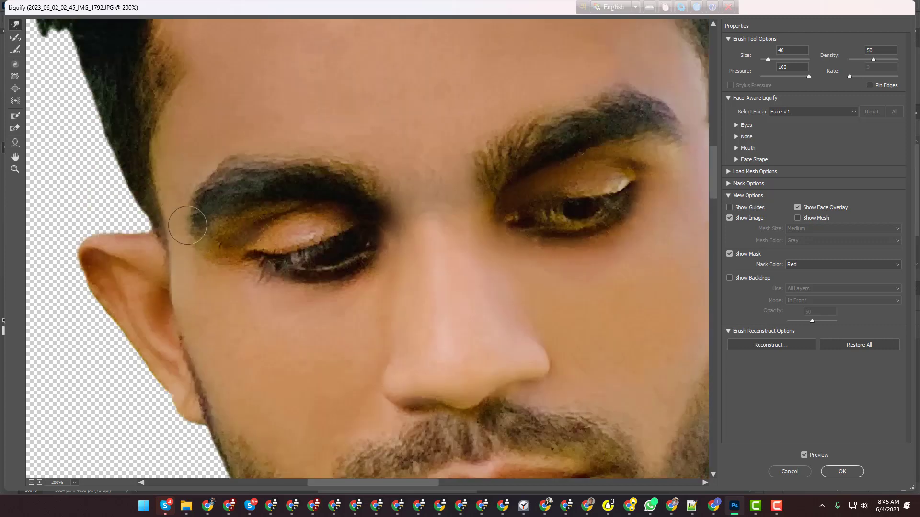
pyautogui.press(']')
pyautogui.press(']')
pyautogui.press(']')
pyautogui.press(']')
pyautogui.press(']')
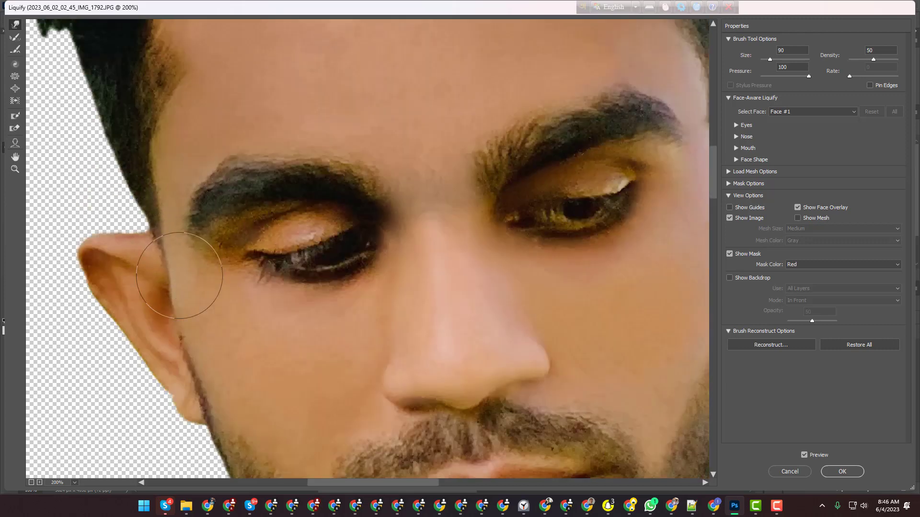
pyautogui.hotkey('ctrl', '-')
pyautogui.hotkey('ctrl', '-')
pyautogui.scroll(-2, 363, 284)
pyautogui.scroll(1, 502, 218)
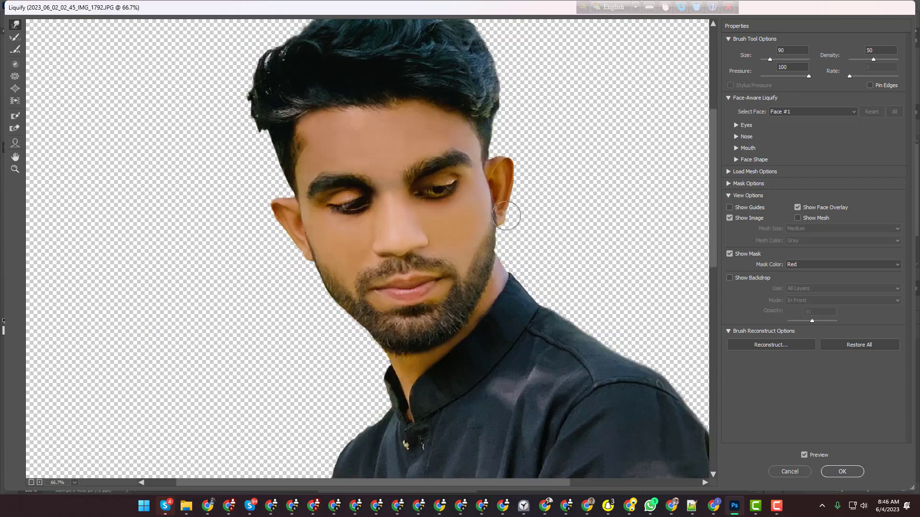
pyautogui.scroll(-2, 388, 209)
pyautogui.press(']')
pyautogui.press(']')
pyautogui.press(']')
pyautogui.press(']')
pyautogui.press(']')
pyautogui.press(']')
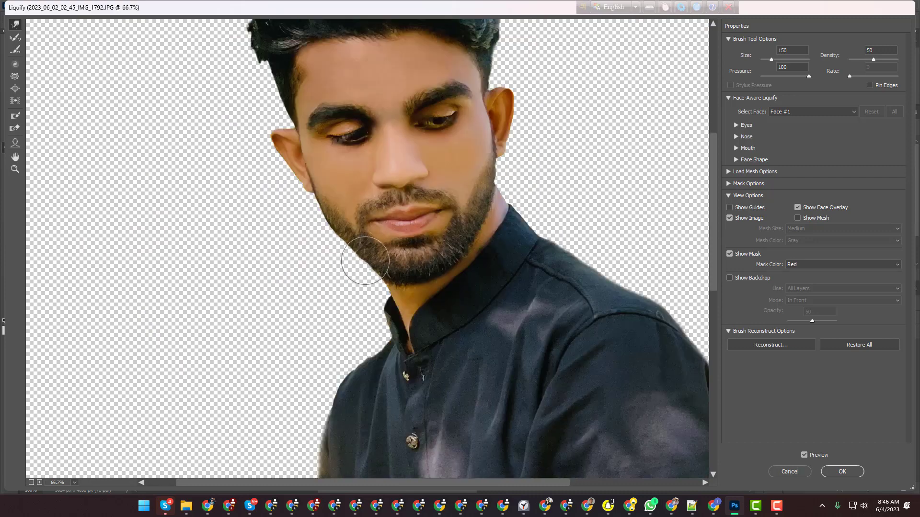
# Push the upper-left hair outline into a fuller, smoother shape with a size 300 warp brush and apply Liquify
pyautogui.press('[')
pyautogui.press('[')
pyautogui.press('[')
pyautogui.press('[')
pyautogui.scroll(2, 560, 211)
pyautogui.scroll(3, 380, 216)
pyautogui.scroll(-1, 366, 216)
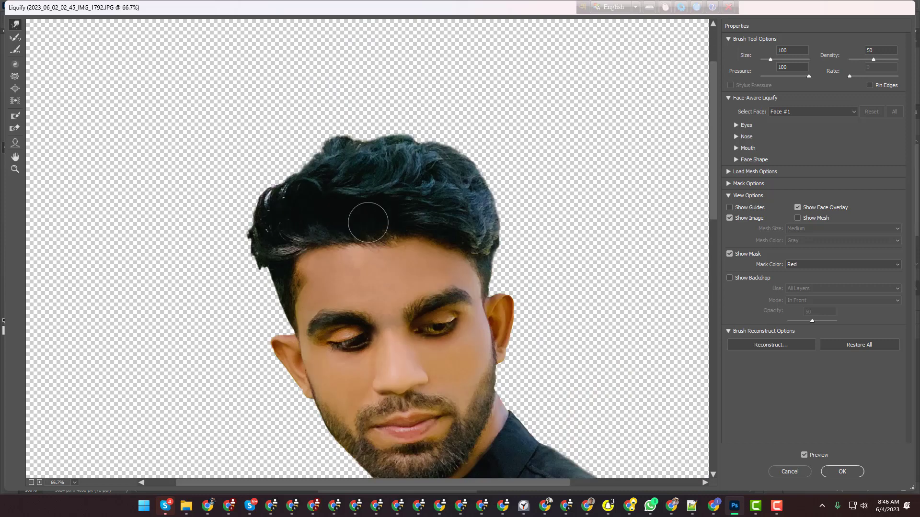
pyautogui.press(']')
pyautogui.press(']')
pyautogui.press(']')
pyautogui.press(']')
pyautogui.press(']')
pyautogui.press(']')
pyautogui.press(']')
pyautogui.press(']')
pyautogui.press('[')
pyautogui.press('[')
pyautogui.press('[')
pyautogui.press('[')
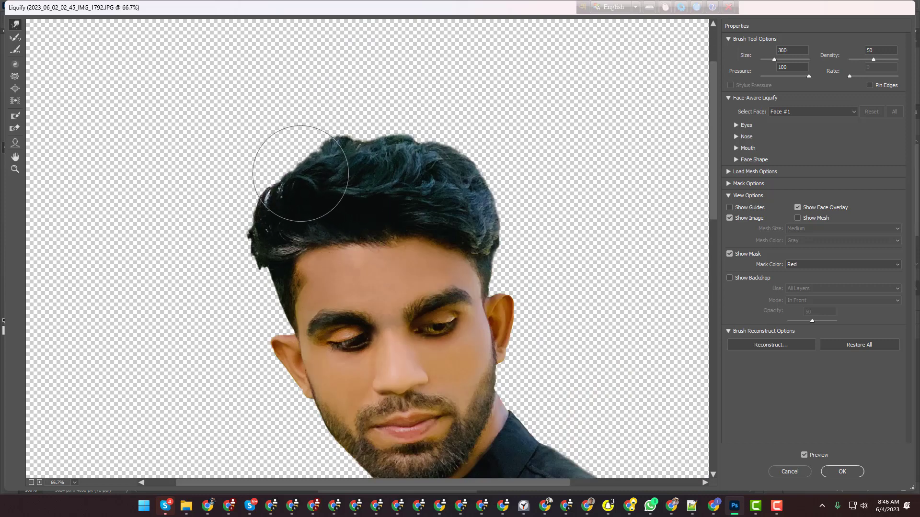
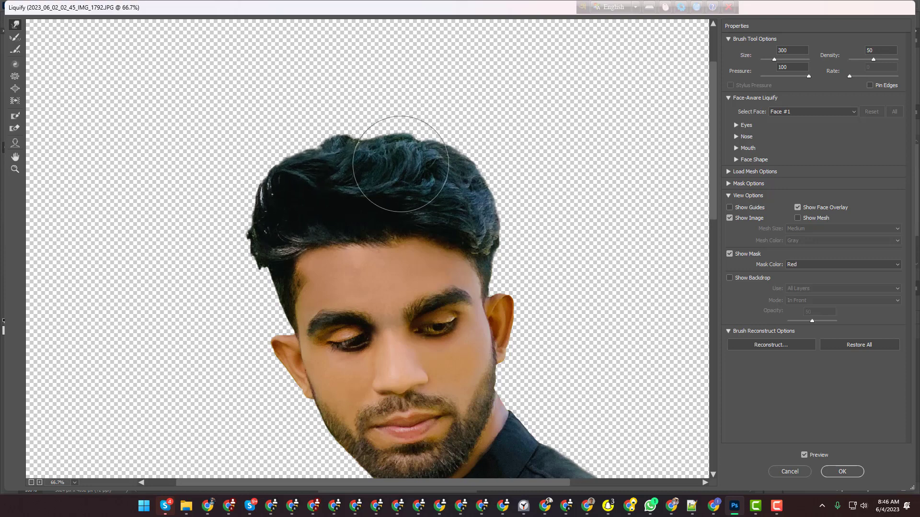
pyautogui.click(842, 472)
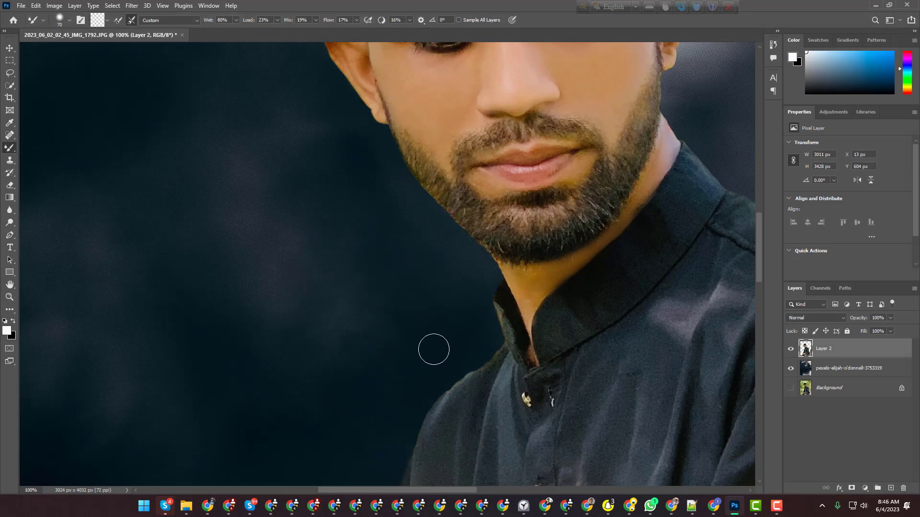
# Clean the ragged left-hand hair edge on Layer 2 with an enlarged Eraser
pyautogui.scroll(6, 431, 345)
pyautogui.scroll(3, 534, 339)
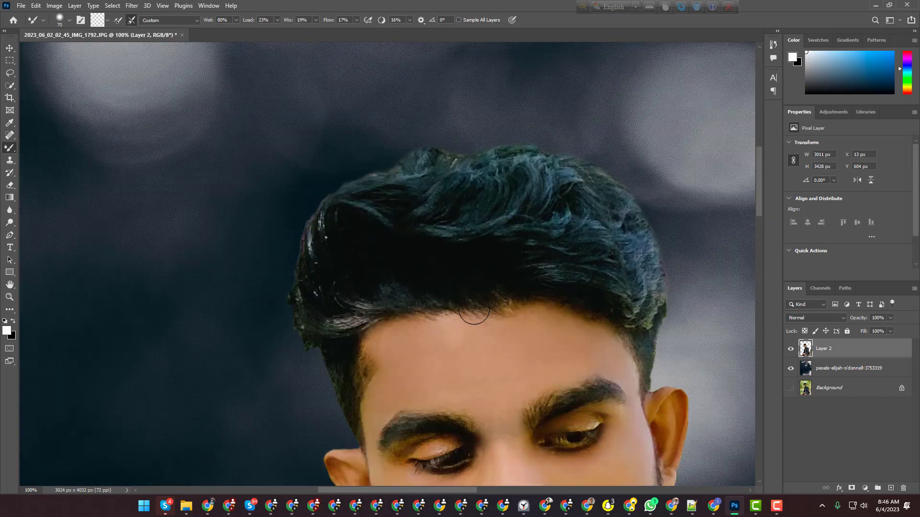
pyautogui.hotkey('ctrl', '+')
pyautogui.scroll(-3, 65, 300)
pyautogui.press('e')
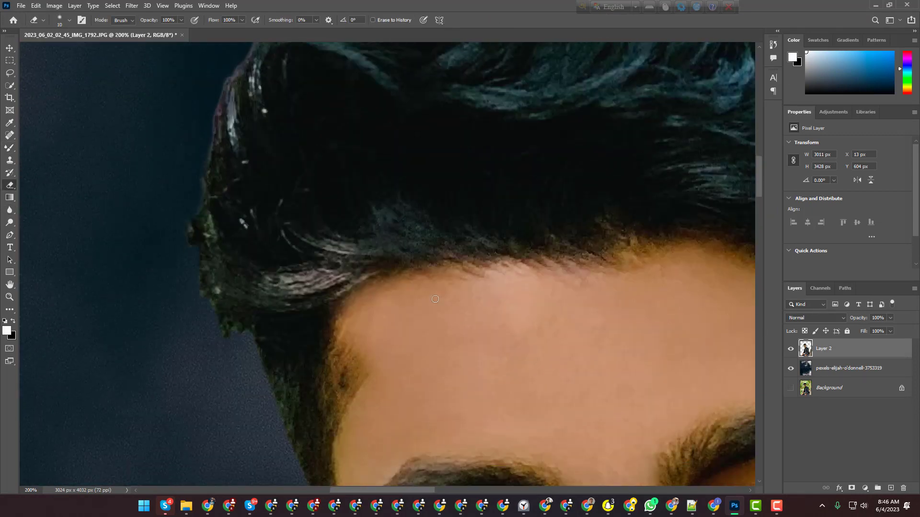
pyautogui.press(']')
pyautogui.press(']')
pyautogui.press(']')
pyautogui.press(']')
pyautogui.press(']')
pyautogui.moveTo(226, 329); pyautogui.dragTo(236, 331)
pyautogui.scroll(4, 236, 358)
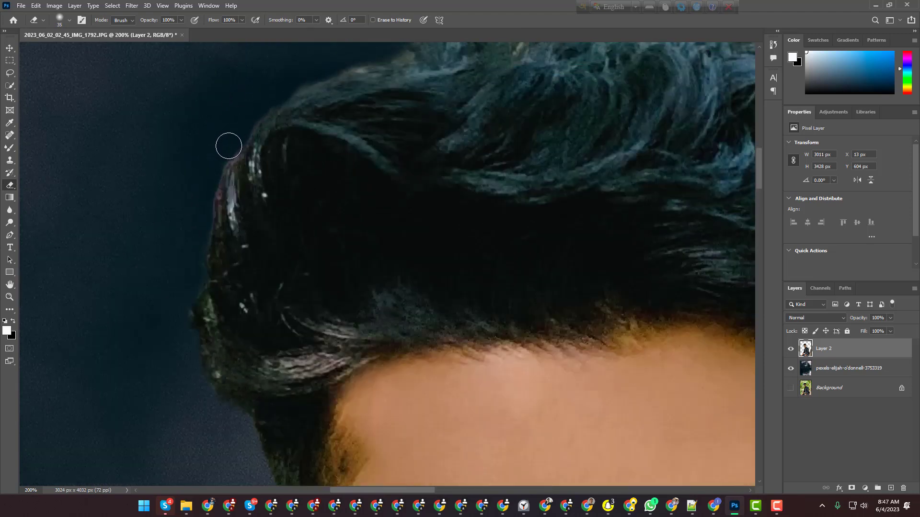
pyautogui.scroll(4, 447, 114)
pyautogui.scroll(-4, 448, 114)
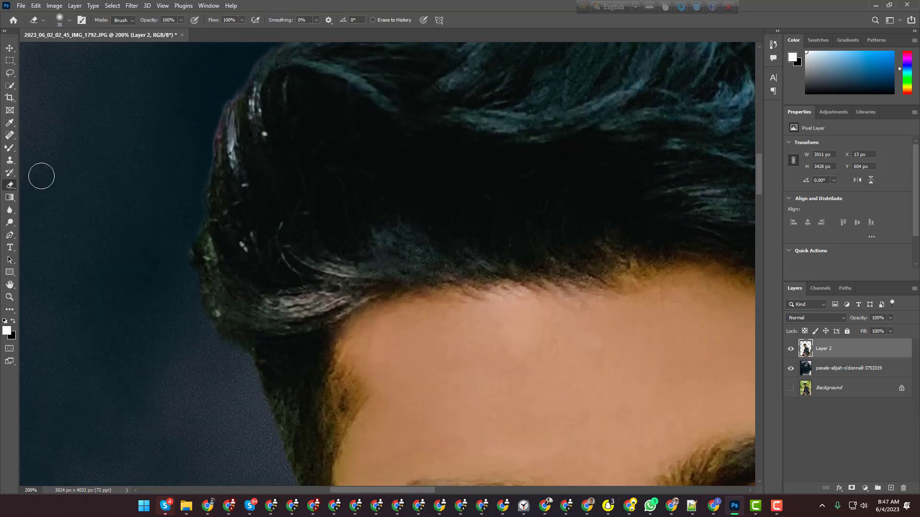
# Choose the Hair Wide preset for the Brush tool and sample the dark colour at the left-hand hair edge
pyautogui.click(10, 148)
pyautogui.click(48, 148)
pyautogui.rightClick(316, 196)
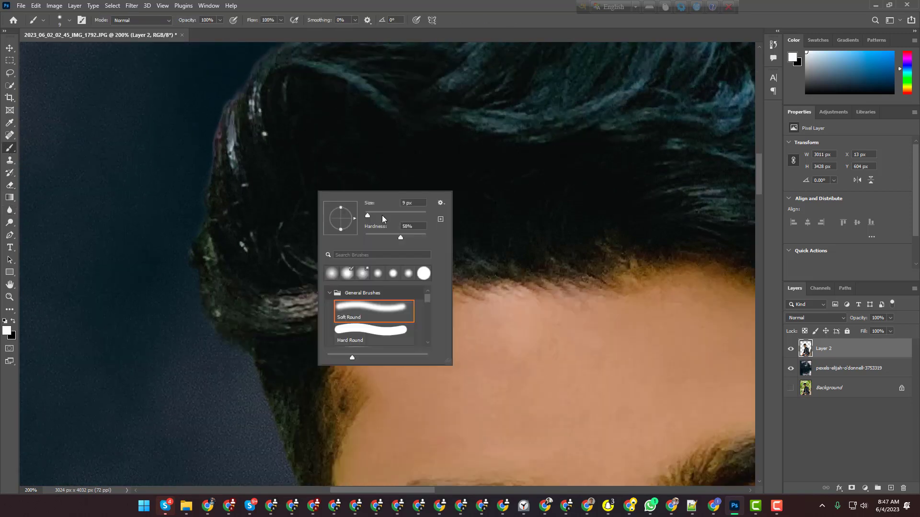
pyautogui.scroll(-3, 373, 316)
pyautogui.scroll(-5, 374, 338)
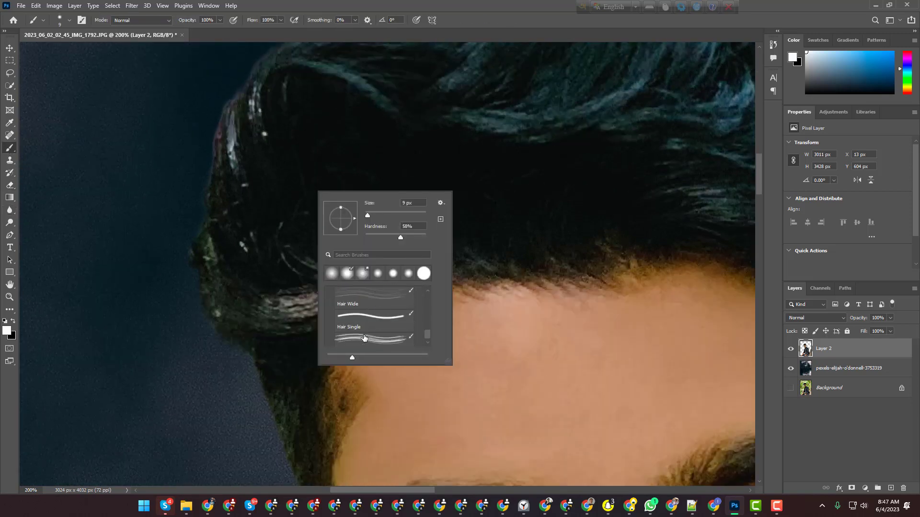
pyautogui.click(369, 293)
pyautogui.keyDown('alt'); pyautogui.click(217, 256); pyautogui.keyUp('alt')
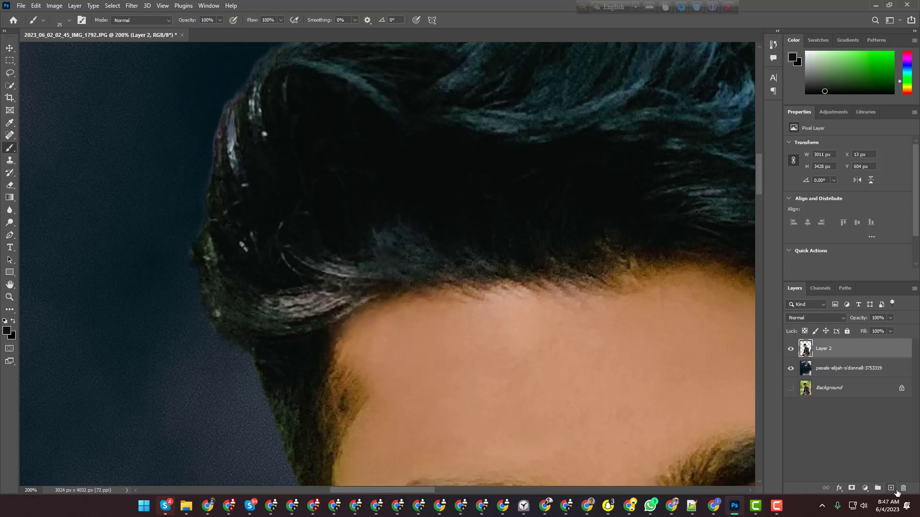
# Create a new layer and paint fine dark hair strands along the left-hand hair edge and down the sideburn
pyautogui.click(890, 489)
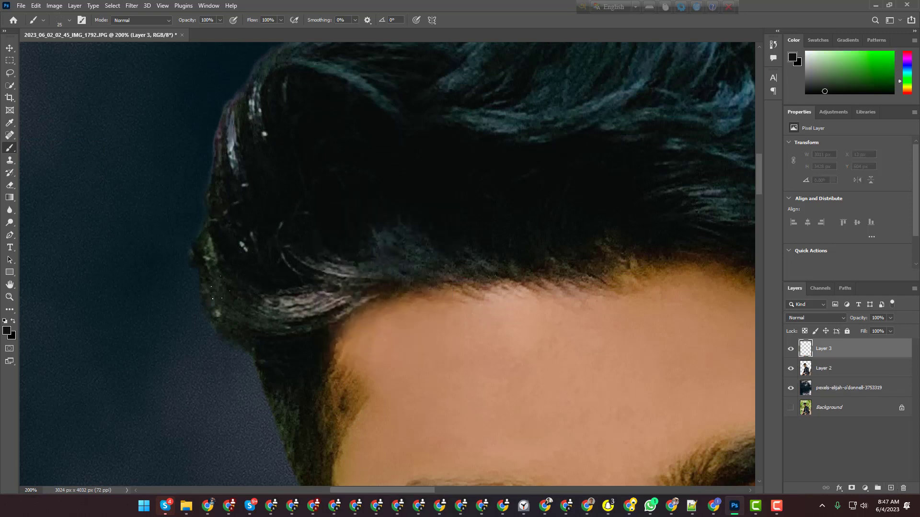
pyautogui.moveTo(196, 231); pyautogui.dragTo(251, 319)
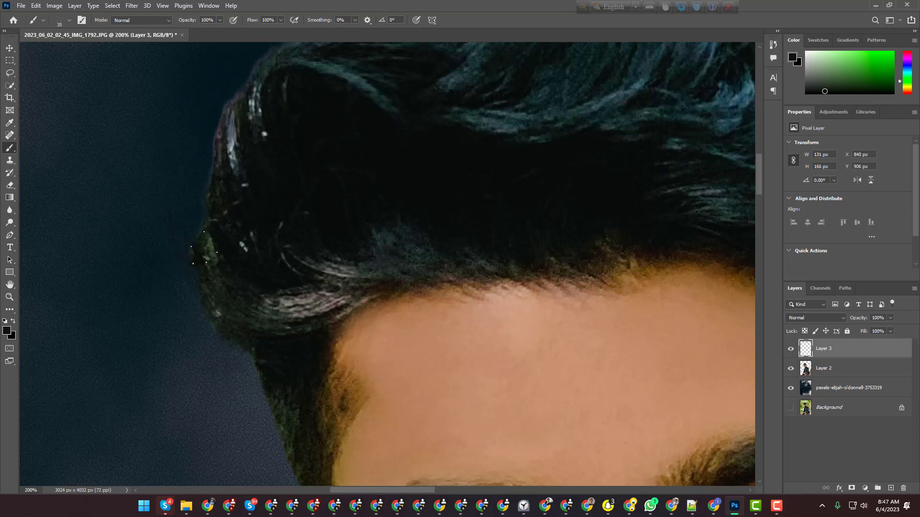
pyautogui.scroll(-5, 213, 230)
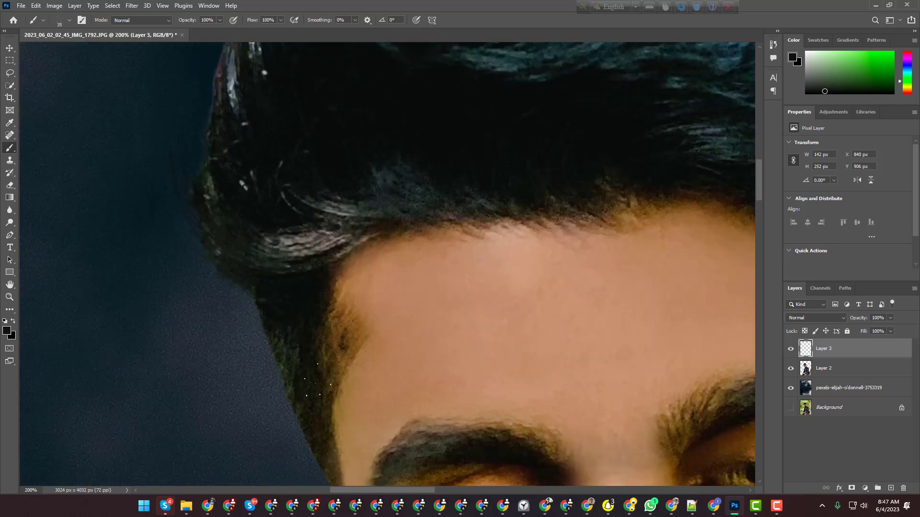
pyautogui.moveTo(273, 256); pyautogui.dragTo(290, 328)
pyautogui.scroll(-1, 291, 287)
pyautogui.click(333, 343)
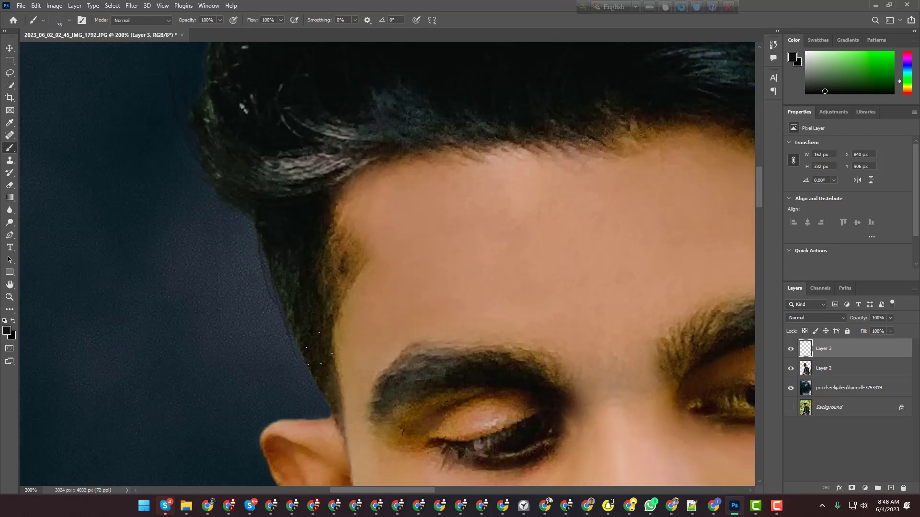
pyautogui.press('[')
pyautogui.press('[')
pyautogui.scroll(-1, 275, 256)
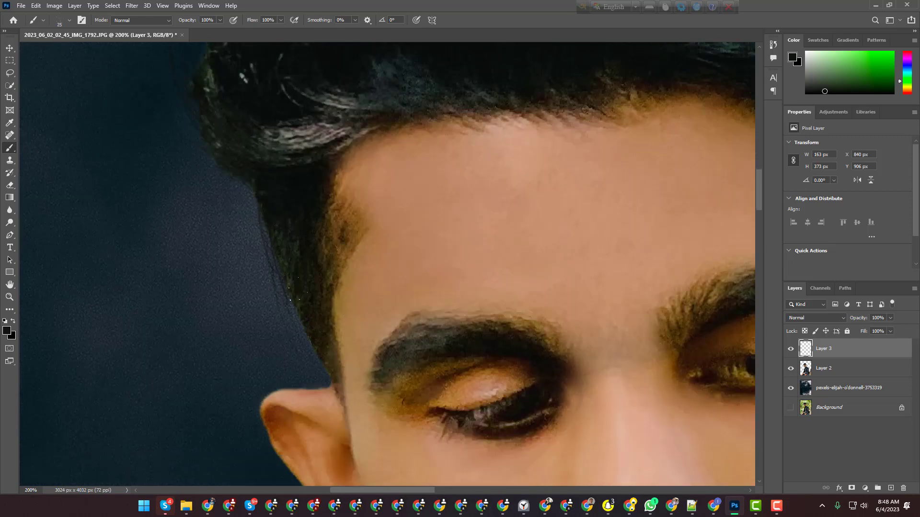
# Paint dark strands up the left-hand side of the hair on Layer 3, from the ragged bulge towards the upper curve
pyautogui.scroll(4, 306, 301)
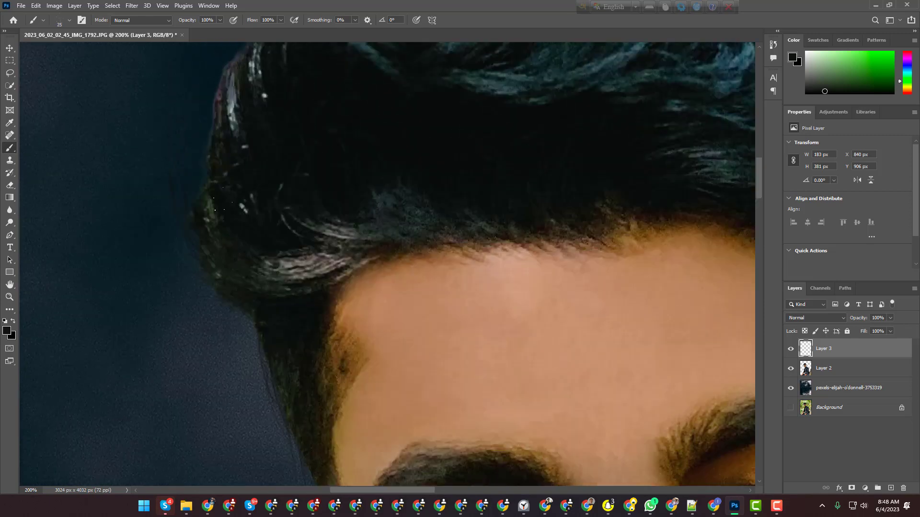
pyautogui.scroll(-1, 220, 225)
pyautogui.scroll(3, 220, 226)
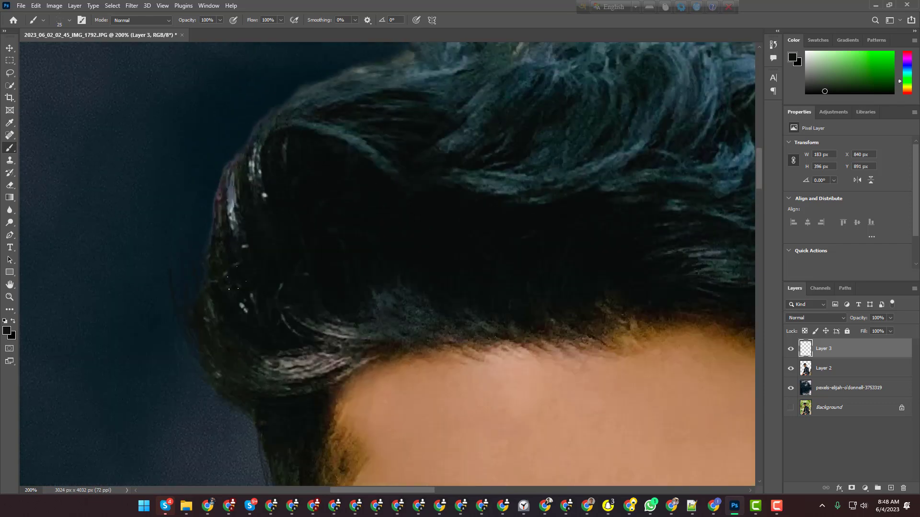
pyautogui.click(242, 258)
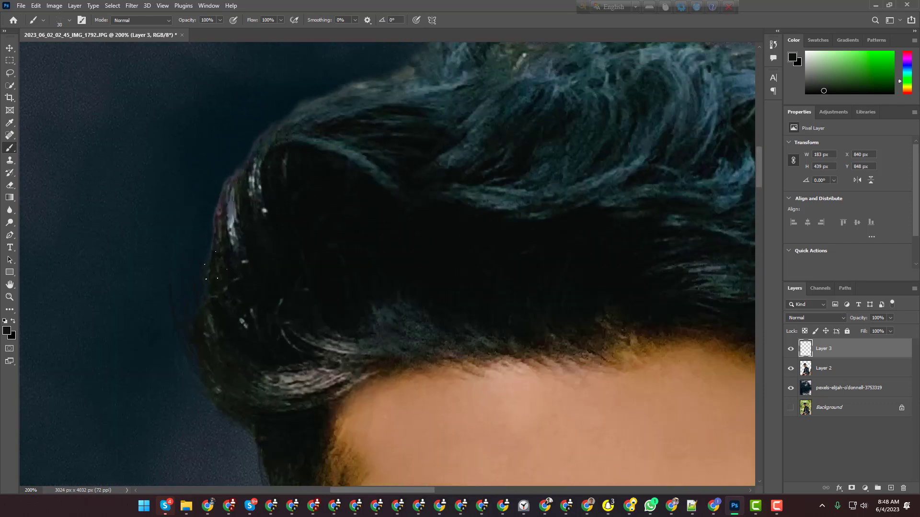
pyautogui.moveTo(210, 266); pyautogui.dragTo(232, 209)
pyautogui.scroll(-1, 240, 167)
pyautogui.scroll(-2, 232, 201)
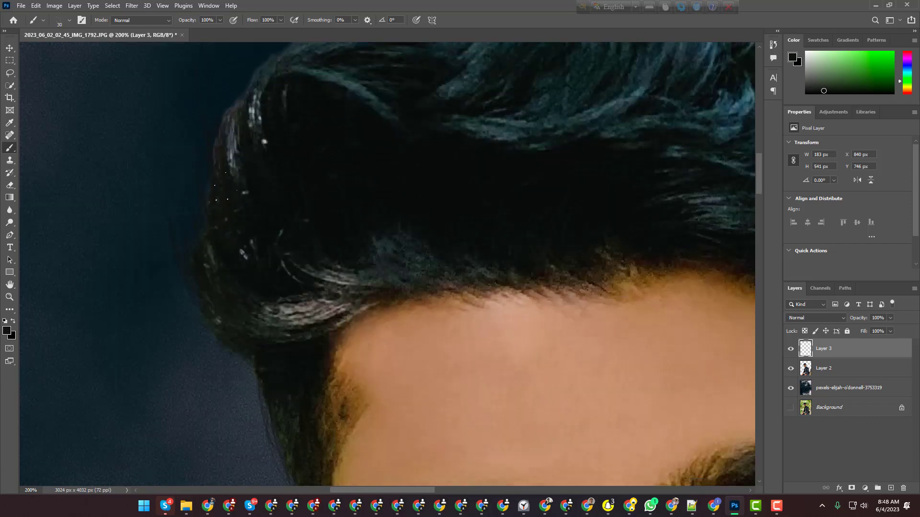
pyautogui.scroll(3, 232, 201)
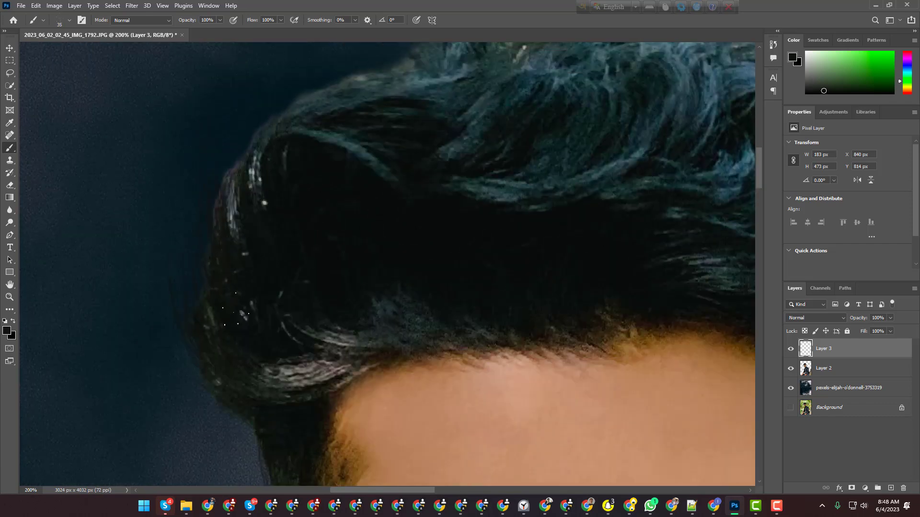
pyautogui.moveTo(211, 242)
pyautogui.mouseDown()
pyautogui.moveTo(244, 249)
pyautogui.moveTo(234, 167)
pyautogui.mouseUp()
# Sample a dark grey tone from the hair and blend strands over the bright highlights near the left-hand edge
pyautogui.scroll(2, 234, 174)
pyautogui.scroll(-2, 254, 230)
pyautogui.keyDown('alt'); pyautogui.click(224, 213); pyautogui.keyUp('alt')
pyautogui.moveTo(221, 201); pyautogui.dragTo(218, 272)
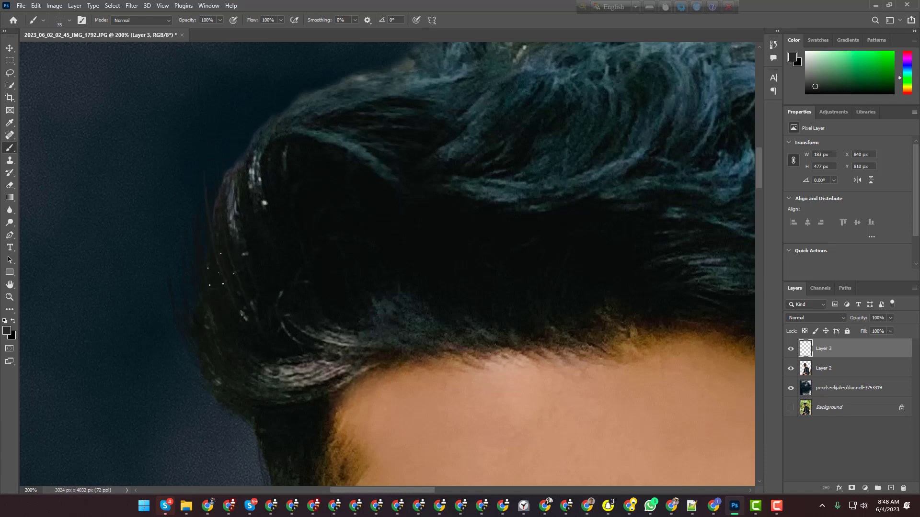
pyautogui.press('super')
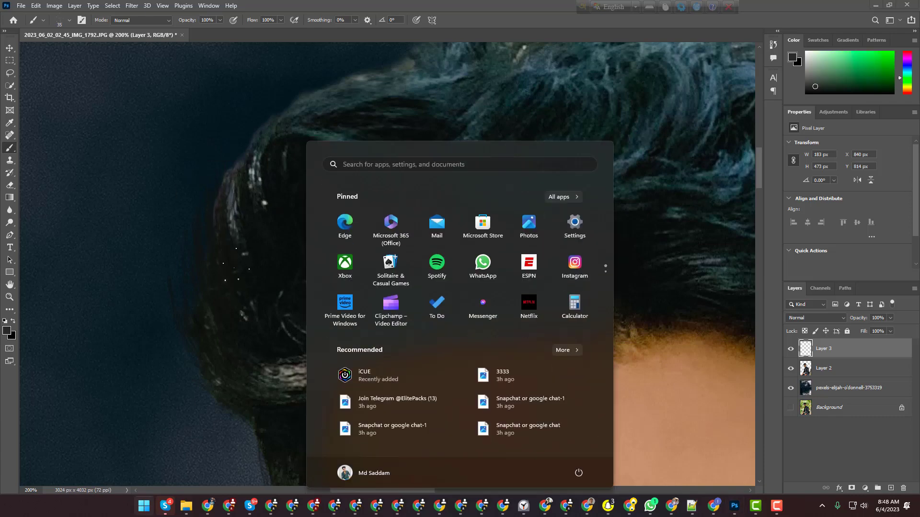
# Sample a near-black hair tone and extend the painted strands around the upper-left curve of the hair
pyautogui.keyDown('alt'); pyautogui.click(233, 261); pyautogui.keyUp('alt')
pyautogui.moveTo(239, 157); pyautogui.dragTo(256, 123)
pyautogui.scroll(3, 258, 144)
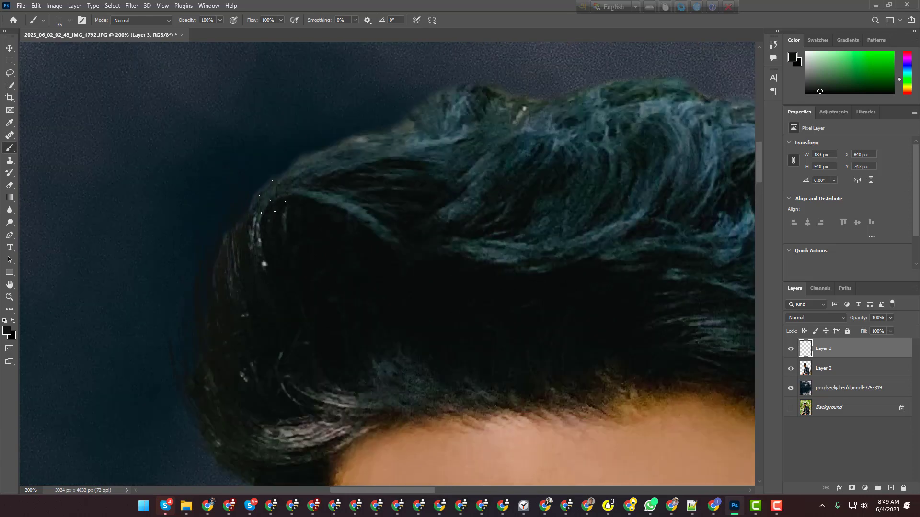
pyautogui.scroll(1, 272, 197)
pyautogui.scroll(2, 269, 403)
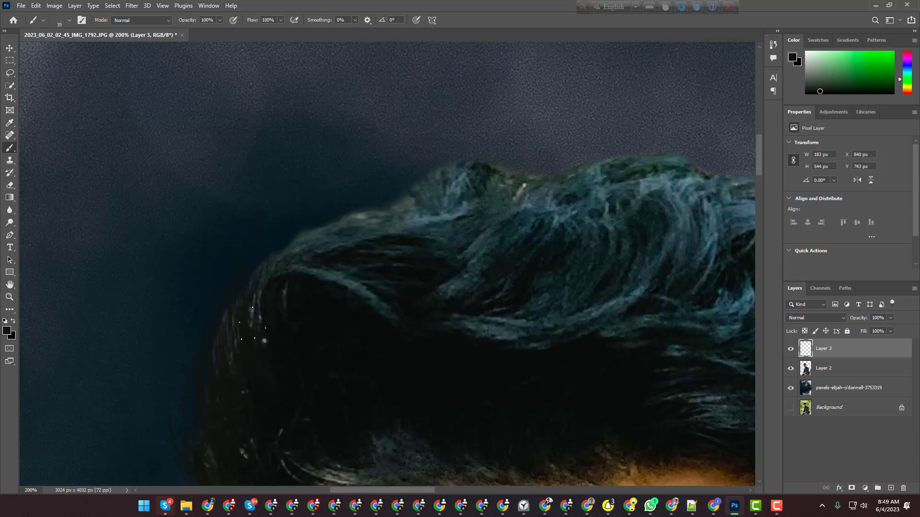
pyautogui.scroll(-2, 264, 260)
pyautogui.click(264, 260)
pyautogui.scroll(-4, 308, 157)
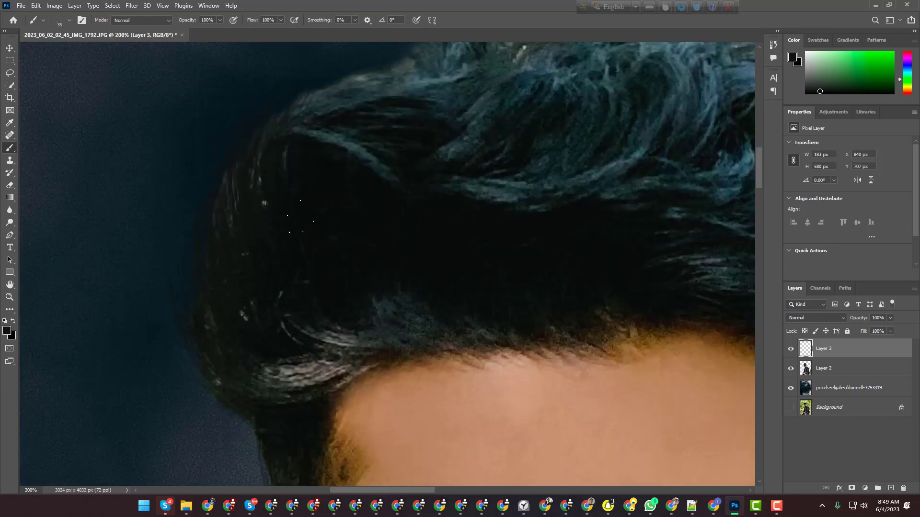
# Check how the painted left-hand hair outline blends with the whole portrait
pyautogui.hotkey('ctrl', '-')
pyautogui.hotkey('ctrl', '-')
pyautogui.hotkey('ctrl', '-')
pyautogui.hotkey('ctrl', '-')
pyautogui.hotkey('ctrl', '-')
pyautogui.hotkey('ctrl', '+')
pyautogui.hotkey('ctrl', '+')
pyautogui.hotkey('ctrl', '+')
pyautogui.hotkey('ctrl', '+')
pyautogui.hotkey('ctrl', '+')
# Sample dark teal tones from the hair and paint wispy strands along the top hairline on Layer 3
pyautogui.scroll(2, 301, 223)
pyautogui.scroll(2, 302, 223)
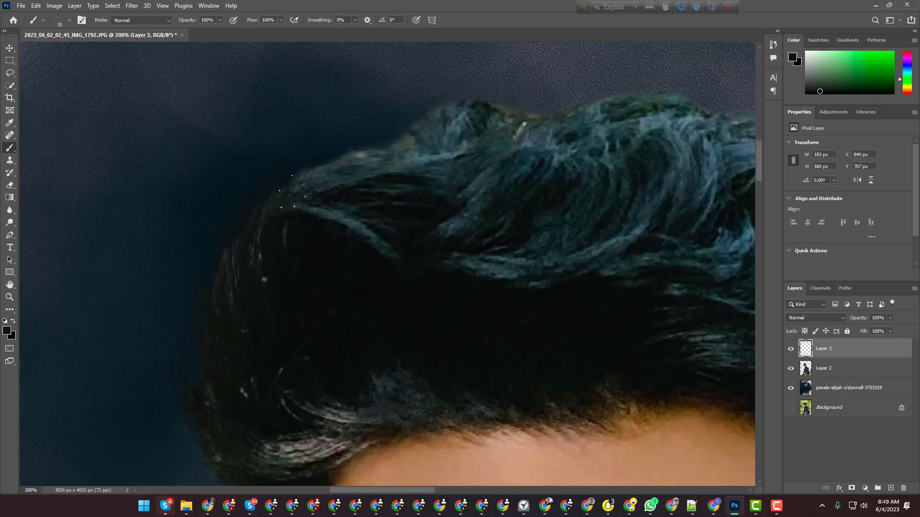
pyautogui.keyDown('alt'); pyautogui.click(332, 211); pyautogui.keyUp('alt')
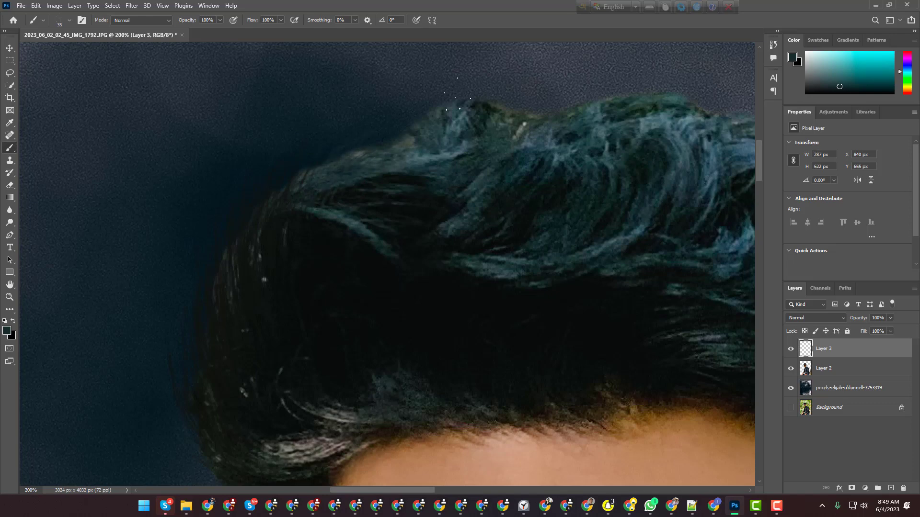
pyautogui.scroll(2, 466, 93)
pyautogui.click(517, 132)
pyautogui.keyDown('alt'); pyautogui.click(502, 169); pyautogui.keyUp('alt')
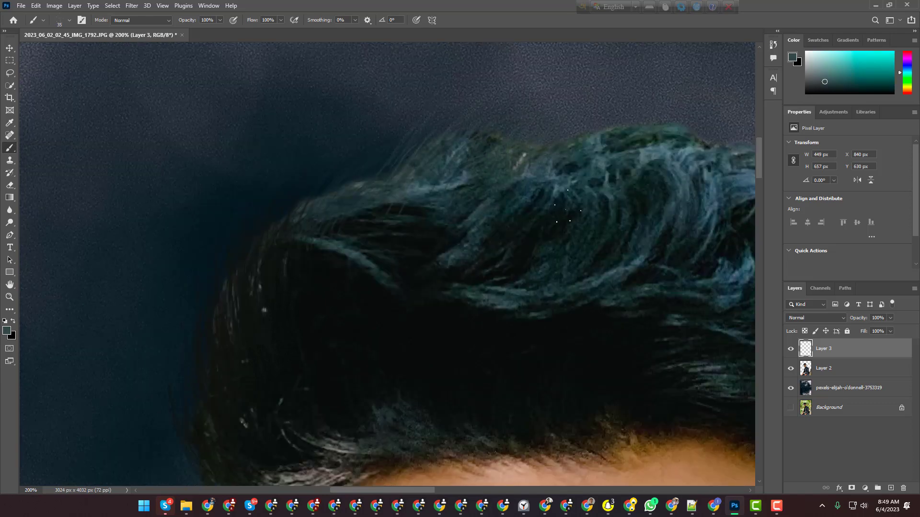
# Select Layer 2 and clean the faint fringe along the right-hand hair edge with the Eraser
pyautogui.moveTo(415, 491); pyautogui.dragTo(492, 491)
pyautogui.scroll(-7, 462, 272)
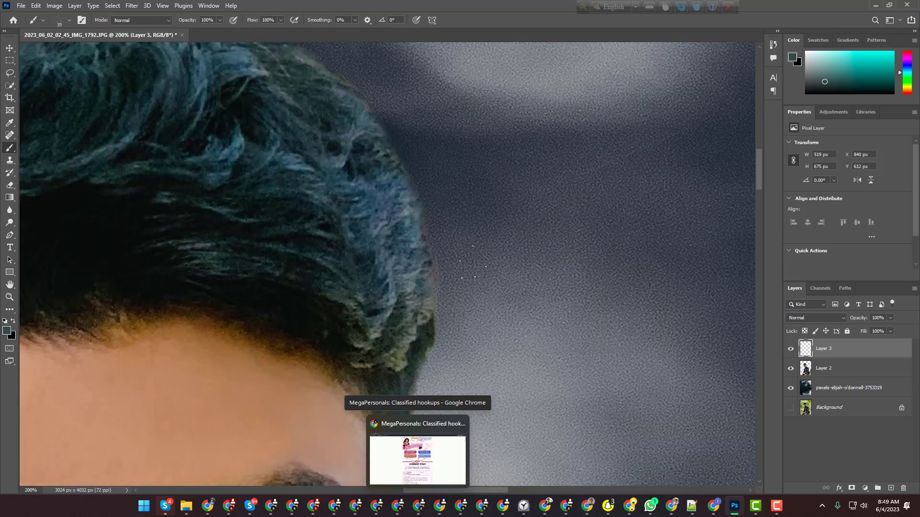
pyautogui.press('e')
pyautogui.hotkey('alt', '[')
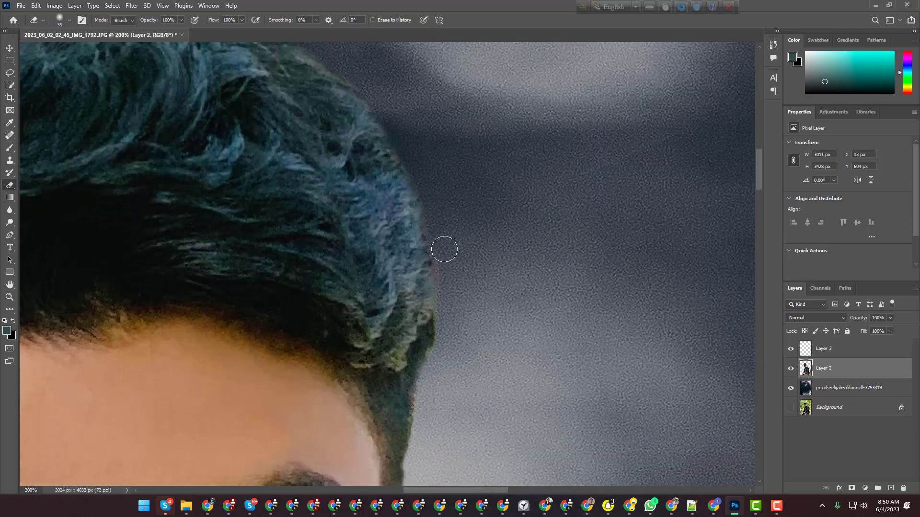
# Sample a dark hair tone and brush fine strands along the right-hand hair edge above the ear on Layer 2
pyautogui.click(10, 148)
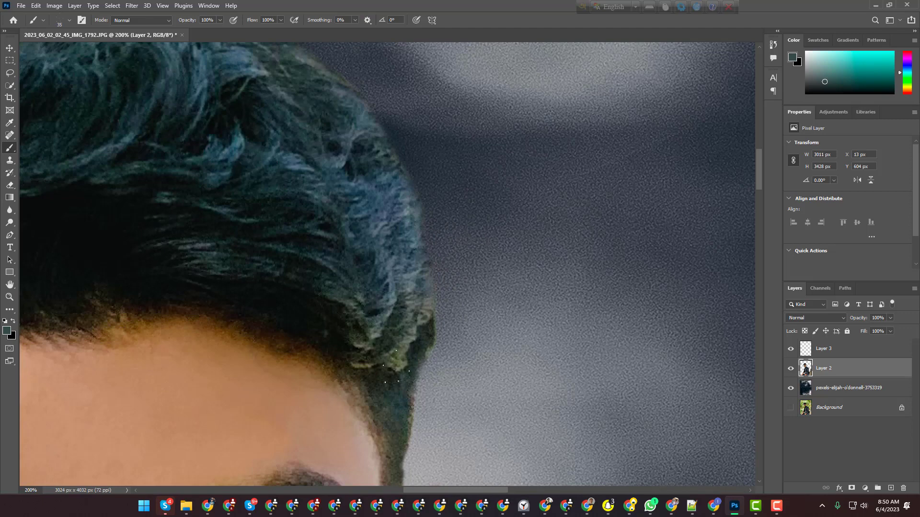
pyautogui.scroll(-2, 396, 367)
pyautogui.keyDown('alt'); pyautogui.click(398, 330); pyautogui.keyUp('alt')
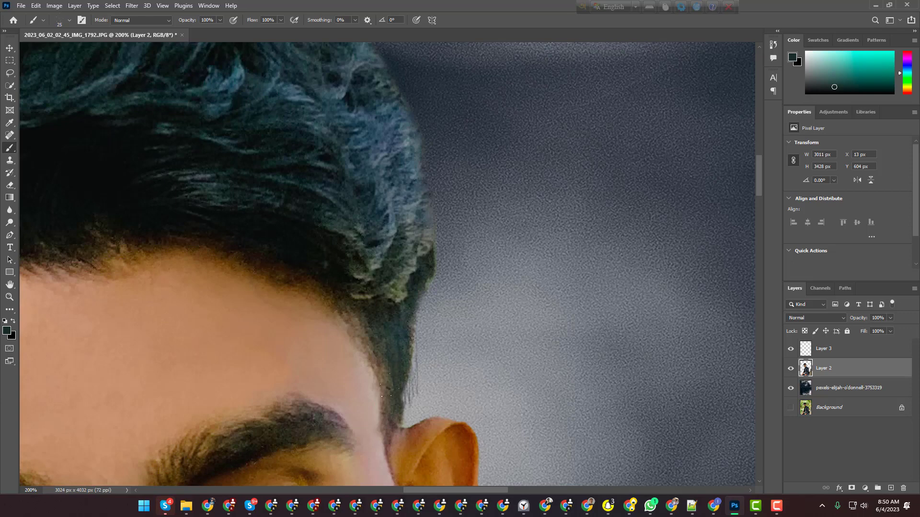
pyautogui.scroll(4, 390, 387)
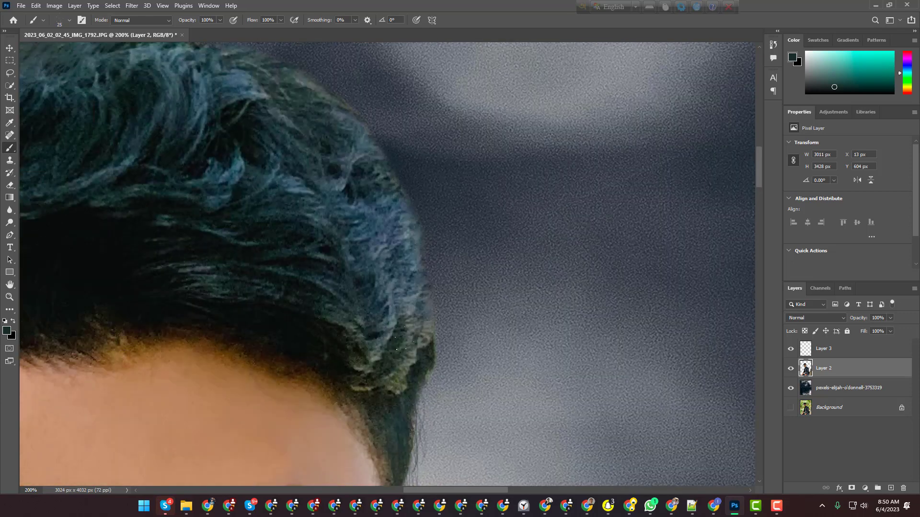
pyautogui.scroll(1, 412, 386)
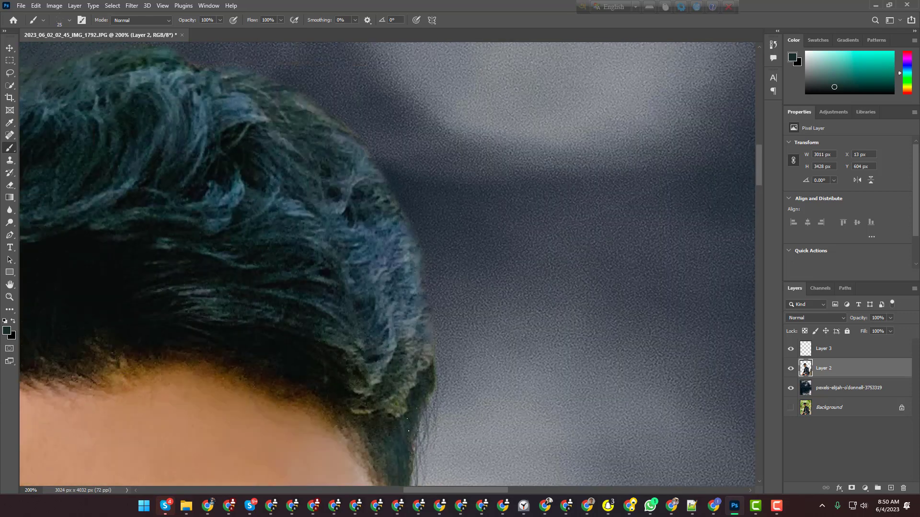
pyautogui.scroll(1, 416, 420)
# Sample a blue-grey hair tone and paint size 45 strands up the right-hand hair outline on Layer 2
pyautogui.keyDown('alt'); pyautogui.click(405, 353); pyautogui.keyUp('alt')
pyautogui.scroll(1, 411, 369)
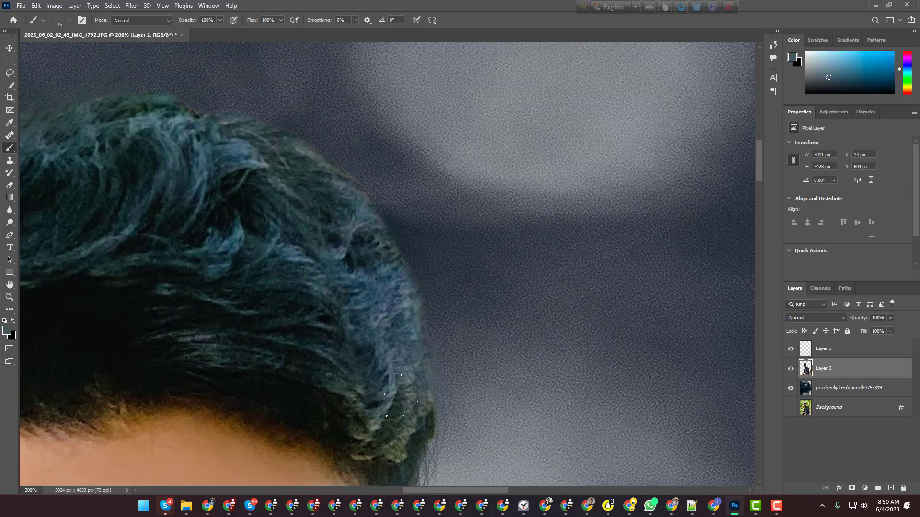
pyautogui.scroll(1, 390, 376)
pyautogui.scroll(-1, 409, 387)
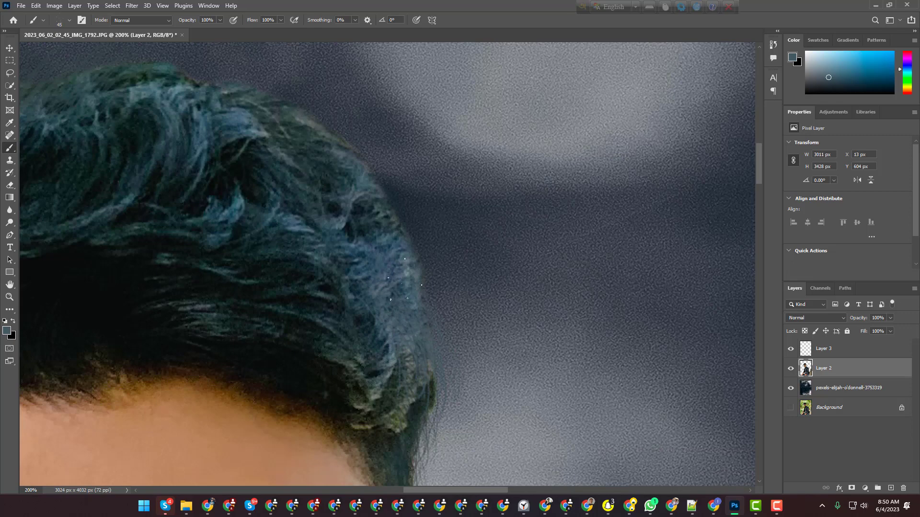
pyautogui.scroll(4, 403, 282)
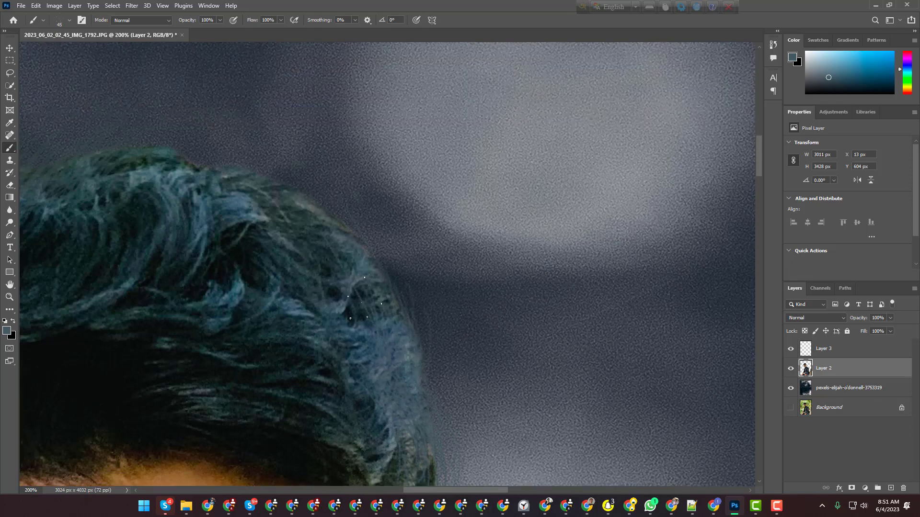
# Sample a darker blue hair tone and paint strands across the crown and upper-right hair outline
pyautogui.keyDown('alt'); pyautogui.click(370, 308); pyautogui.keyUp('alt')
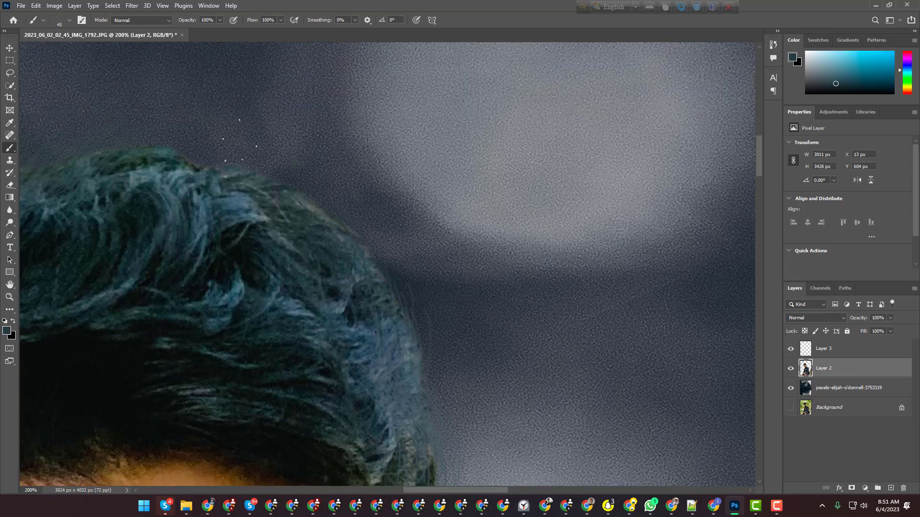
pyautogui.scroll(1, 326, 282)
pyautogui.moveTo(480, 490); pyautogui.dragTo(453, 490)
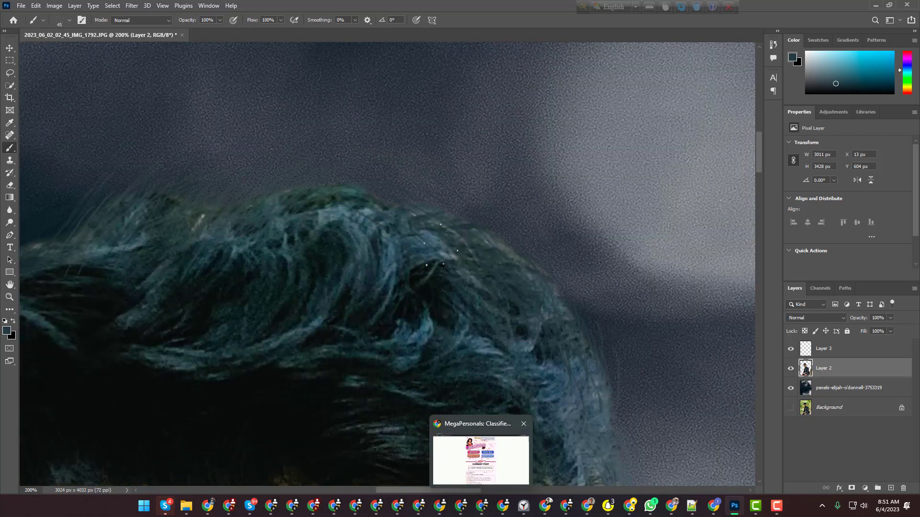
pyautogui.scroll(-1, 464, 279)
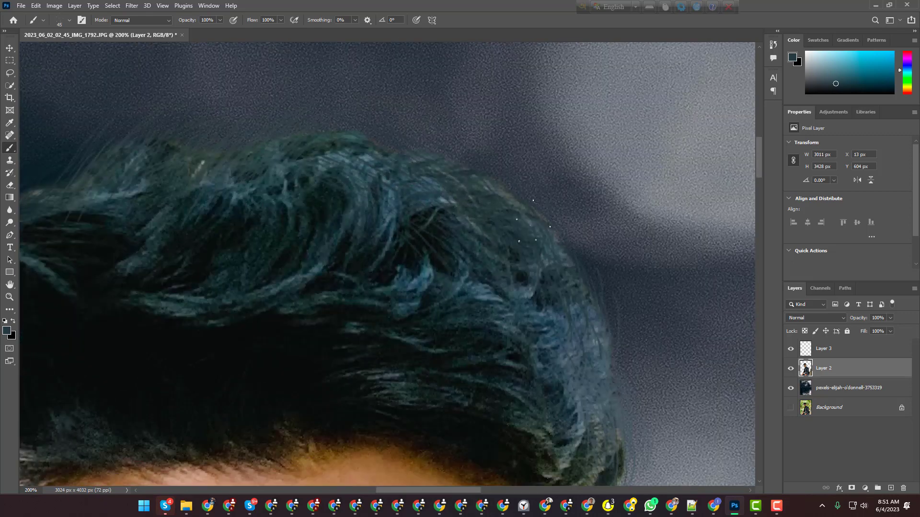
# Check the finished hair outline against the background at a reduced view
pyautogui.hotkey('ctrl', '-')
pyautogui.hotkey('ctrl', '-')
pyautogui.hotkey('ctrl', '-')
pyautogui.hotkey('ctrl', '-')
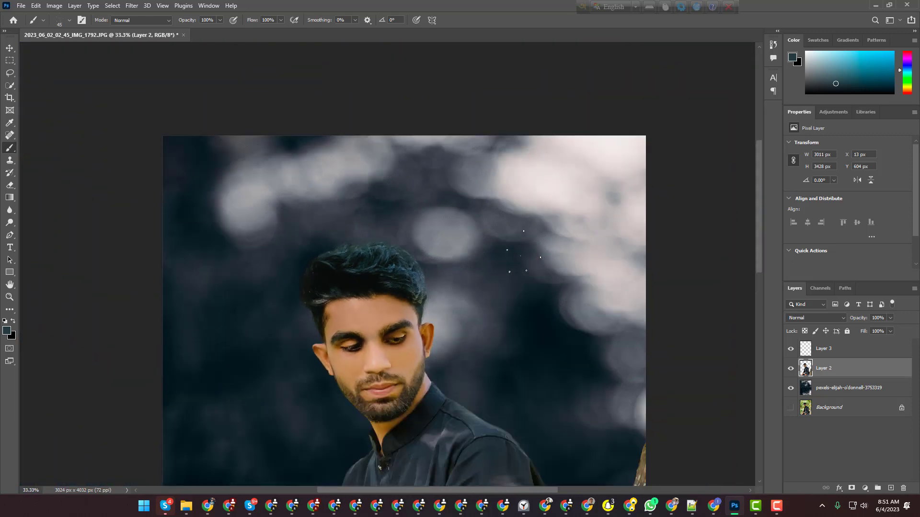
pyautogui.hotkey('ctrl', '+')
pyautogui.hotkey('ctrl', '+')
# Select Layer 3 and set the Eraser to size 50 for touching up the painted hair strands
pyautogui.moveTo(830, 352)
pyautogui.mouseDown()
pyautogui.moveTo(829, 370)
pyautogui.moveTo(829, 349)
pyautogui.mouseUp()
pyautogui.hotkey('ctrl', '+')
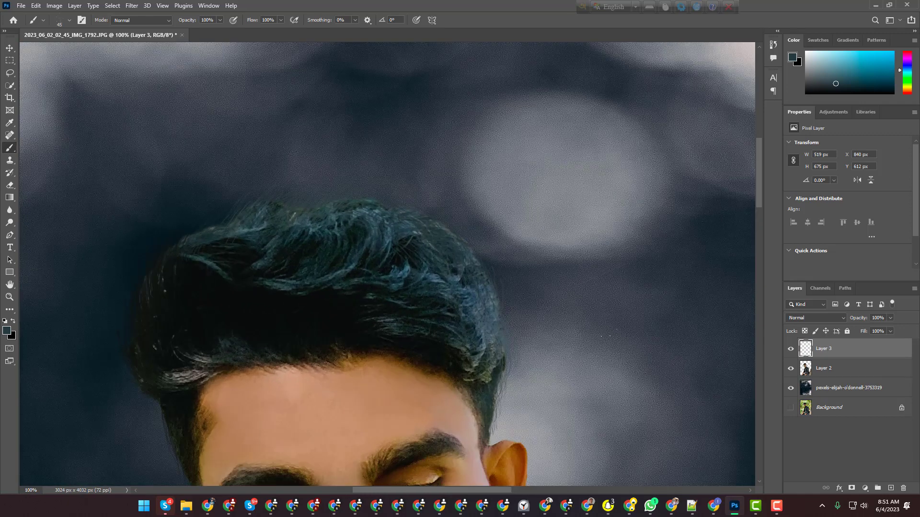
pyautogui.click(11, 184)
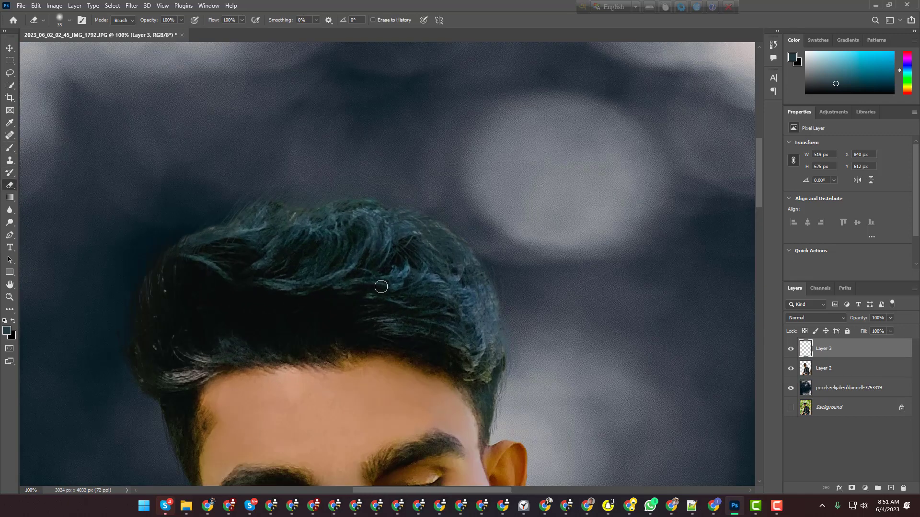
pyautogui.press(']')
pyautogui.press(']')
pyautogui.press(']')
pyautogui.hotkey('ctrl', '-')
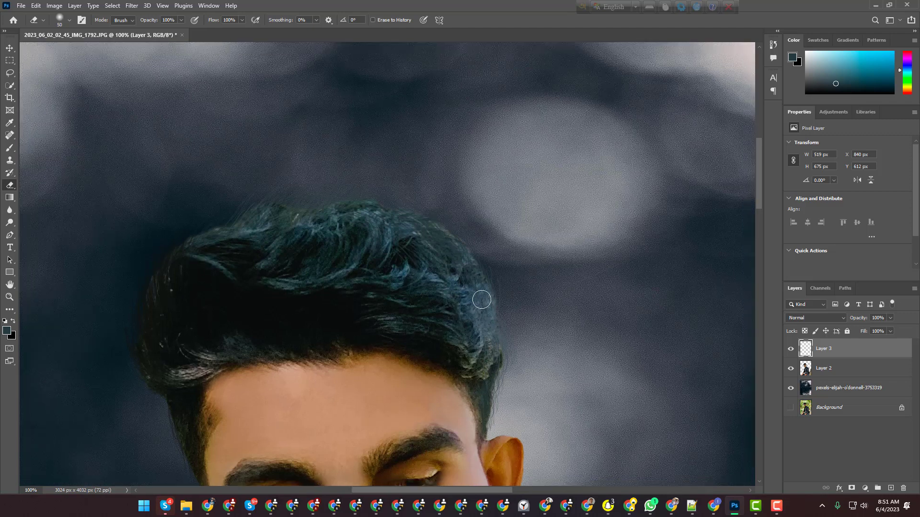
pyautogui.scroll(-10, 481, 299)
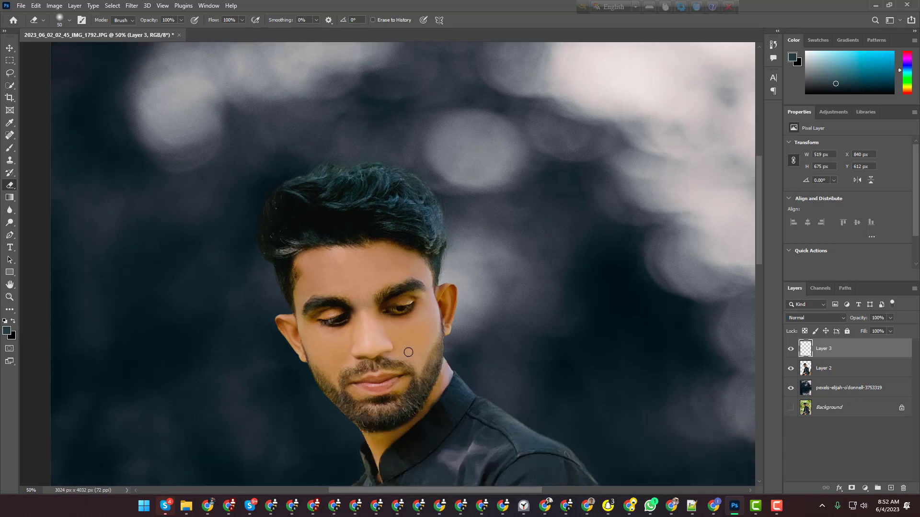
# Sample a dark olive beard tone and paint size 30 strands along the jawline below the left-hand ear on Layer 3
pyautogui.hotkey('ctrl', '+')
pyautogui.hotkey('ctrl', '+')
pyautogui.scroll(-3, 418, 351)
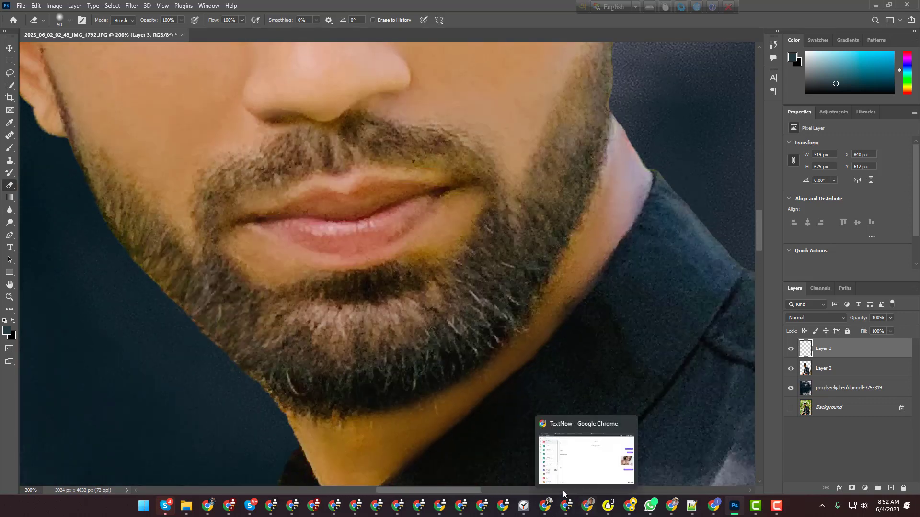
pyautogui.moveTo(464, 490); pyautogui.dragTo(424, 489)
pyautogui.scroll(1, 521, 382)
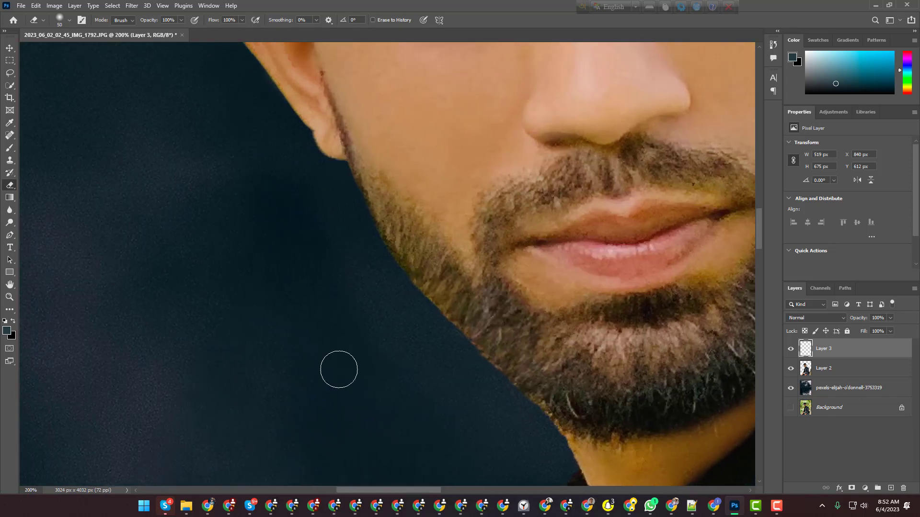
pyautogui.click(10, 149)
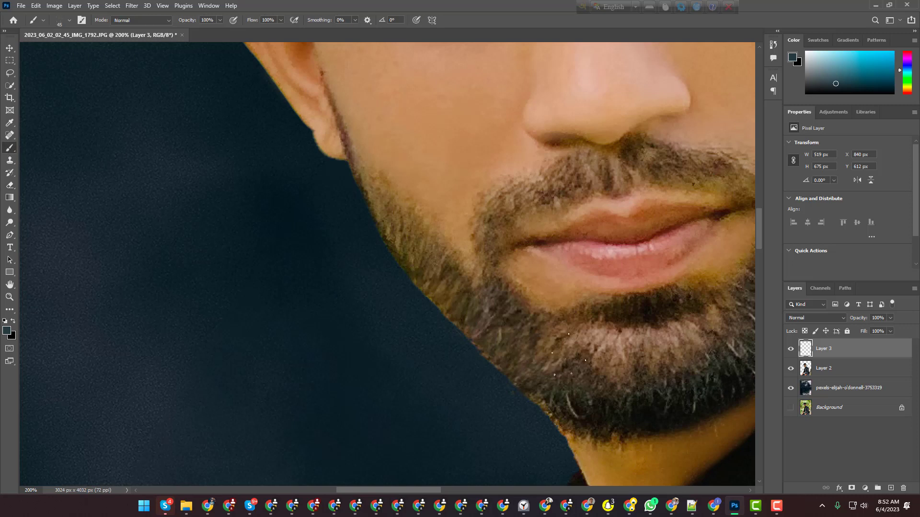
pyautogui.keyDown('alt'); pyautogui.click(564, 387); pyautogui.keyUp('alt')
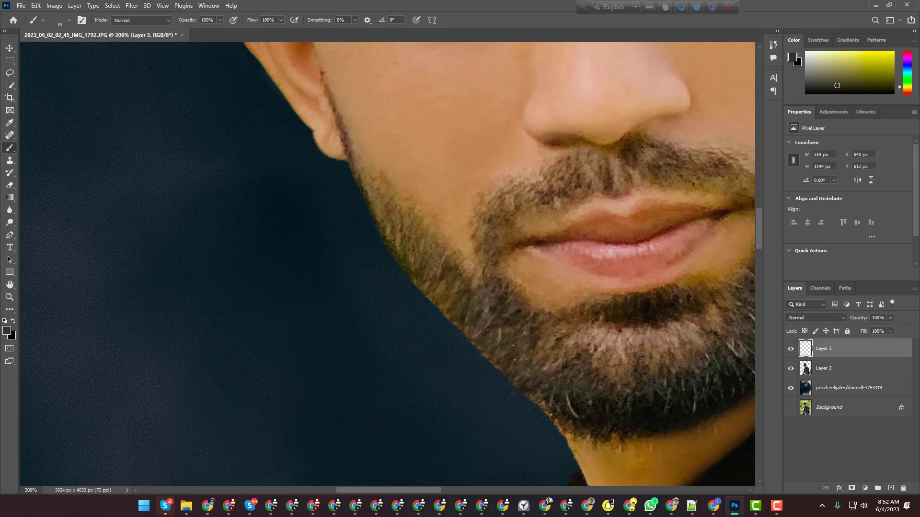
pyautogui.scroll(1, 520, 379)
pyautogui.scroll(1, 515, 360)
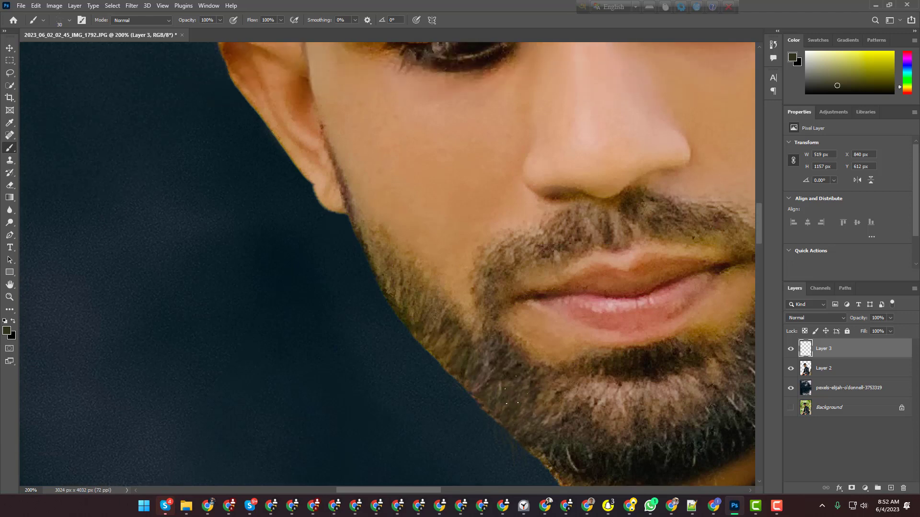
pyautogui.scroll(1, 503, 418)
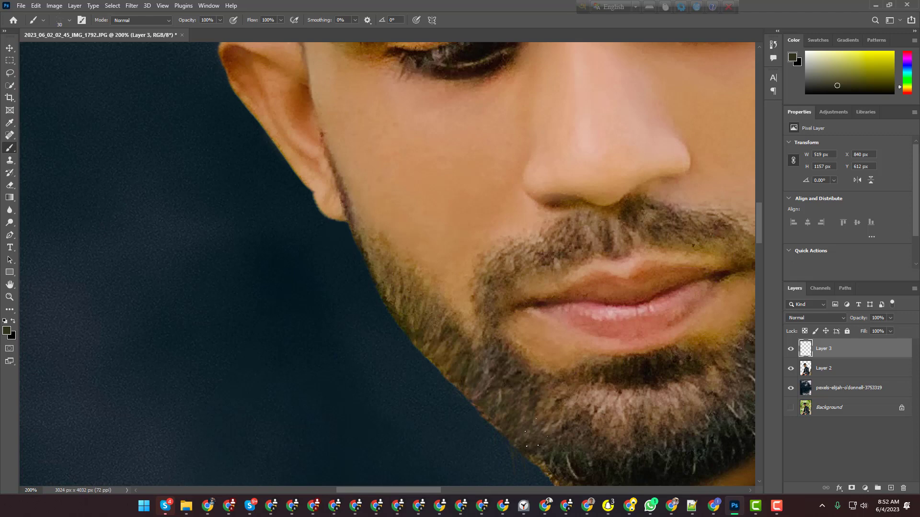
pyautogui.scroll(1, 531, 422)
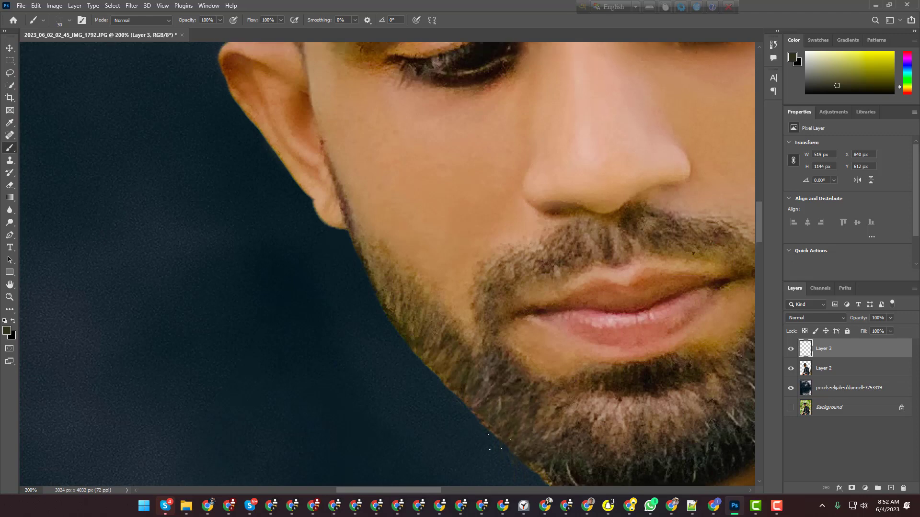
pyautogui.scroll(2, 508, 417)
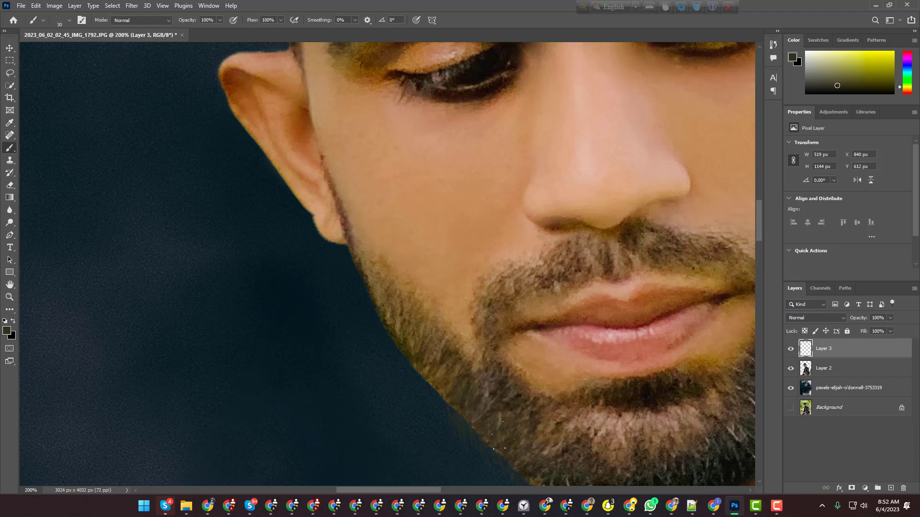
pyautogui.scroll(2, 479, 436)
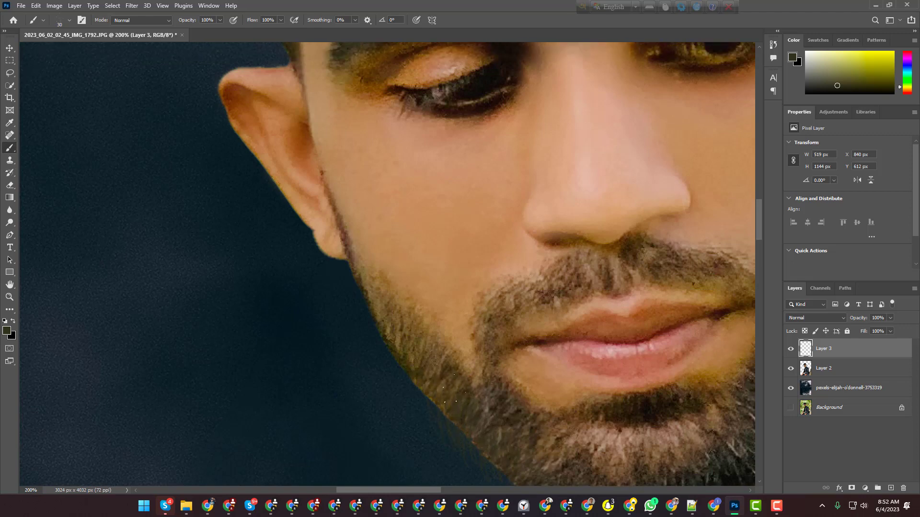
pyautogui.scroll(3, 417, 395)
pyautogui.scroll(3, 418, 378)
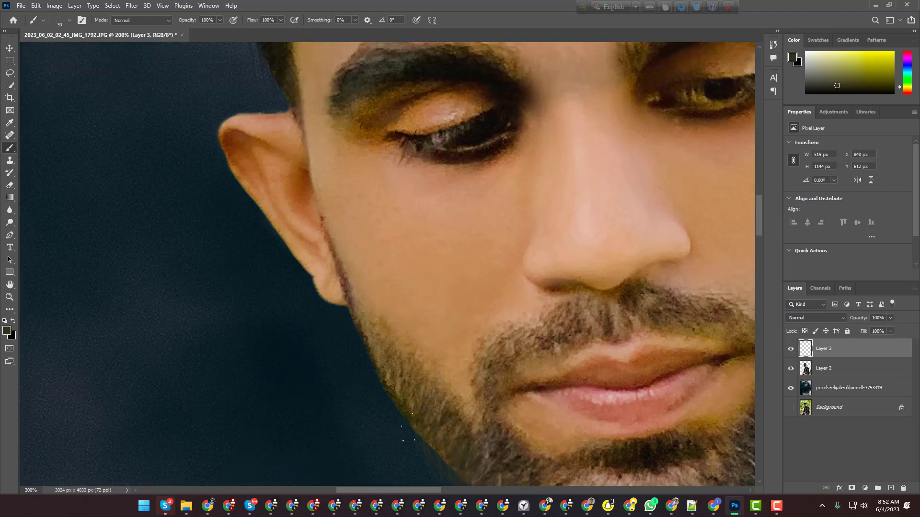
pyautogui.scroll(-4, 445, 449)
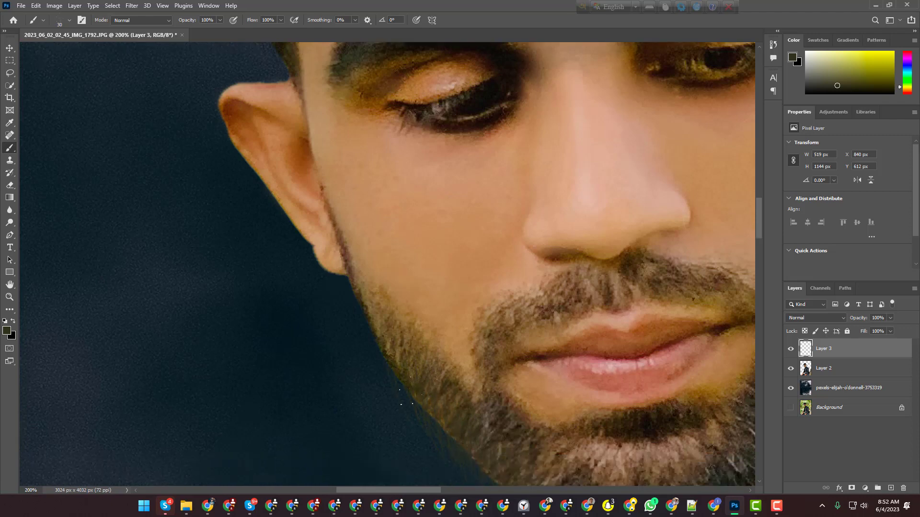
pyautogui.scroll(-10, 380, 321)
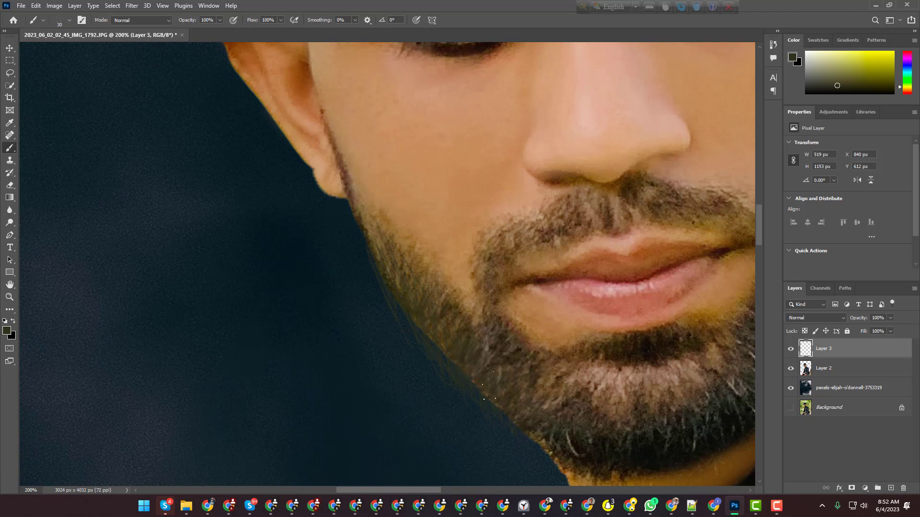
# Erase the excess painted strands beside the left-hand beard outline on Layer 3 with the Eraser at size 25
pyautogui.hotkey('ctrl', '-')
pyautogui.hotkey('ctrl', '-')
pyautogui.hotkey('ctrl', '-')
pyautogui.hotkey('ctrl', '+')
pyautogui.hotkey('ctrl', '+')
pyautogui.hotkey('ctrl', '+')
pyautogui.hotkey('ctrl', '+')
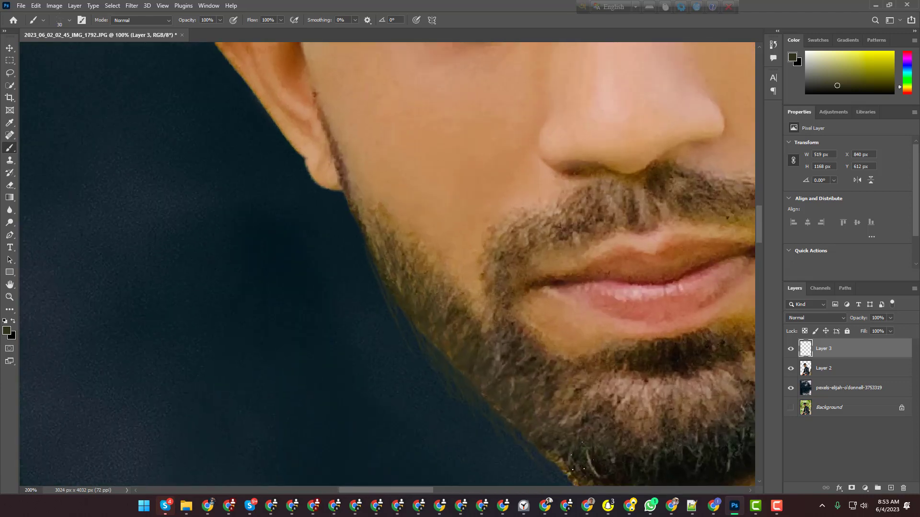
pyautogui.scroll(-12, 367, 418)
pyautogui.press('e')
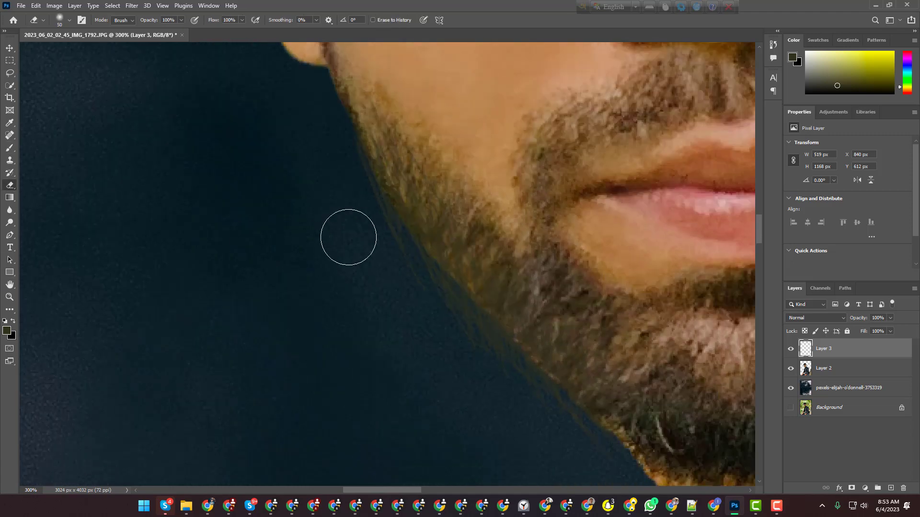
pyautogui.press('[')
pyautogui.press('[')
pyautogui.moveTo(423, 286)
pyautogui.mouseDown()
pyautogui.moveTo(572, 422)
pyautogui.moveTo(608, 469)
pyautogui.moveTo(433, 302)
pyautogui.mouseUp()
pyautogui.scroll(-7, 362, 291)
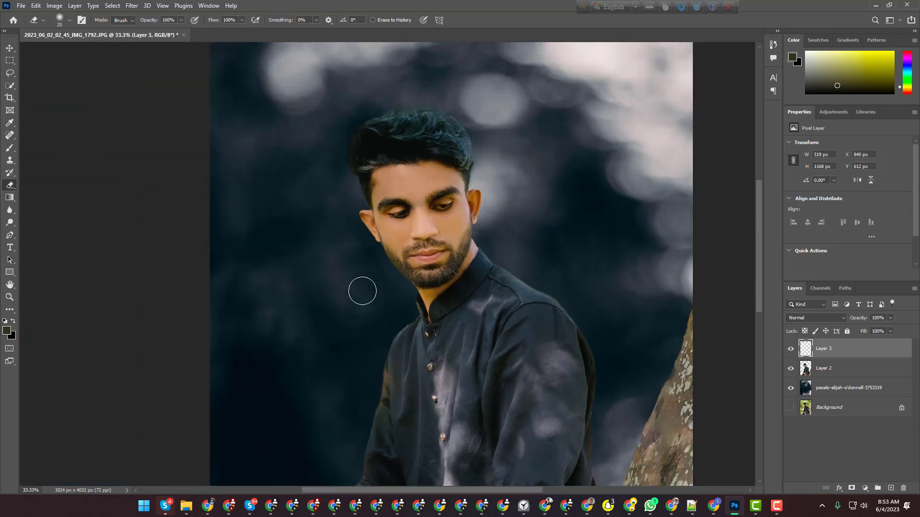
pyautogui.scroll(-1, 415, 286)
pyautogui.scroll(-1, 419, 277)
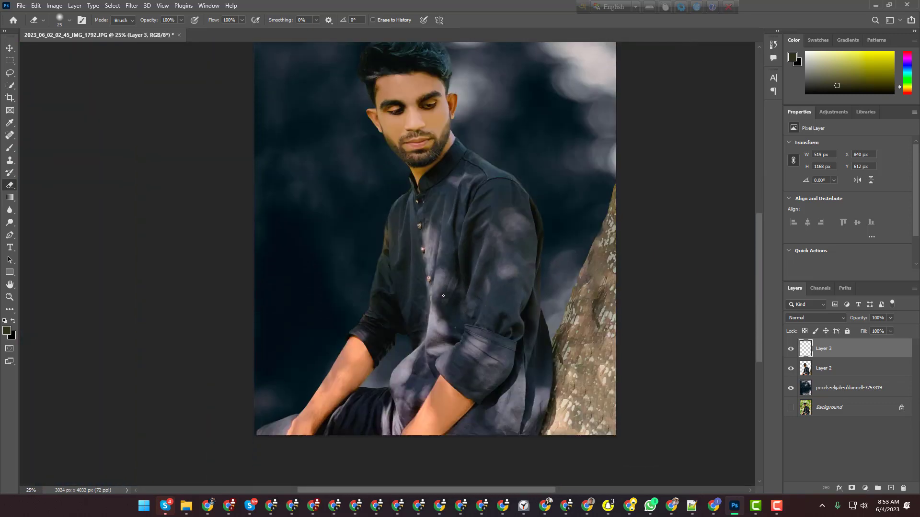
pyautogui.scroll(-1, 500, 275)
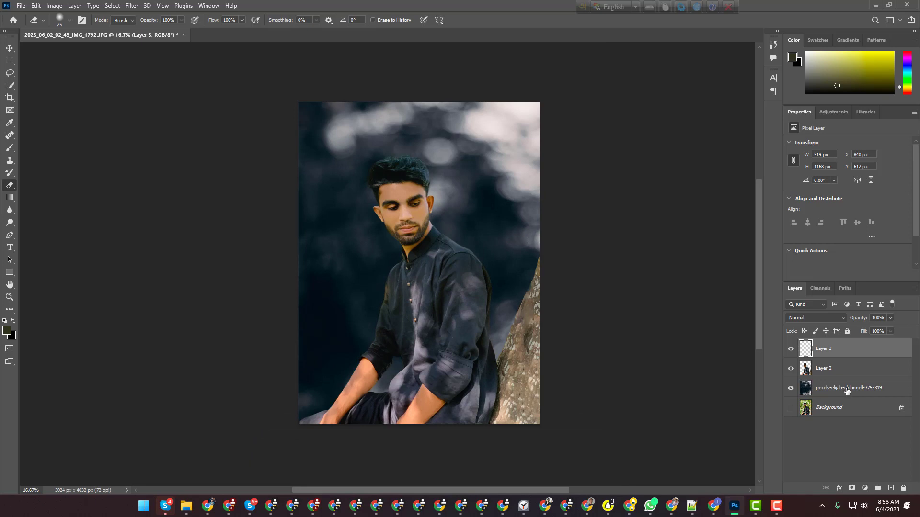
pyautogui.scroll(-1, 552, 370)
pyautogui.press('w')
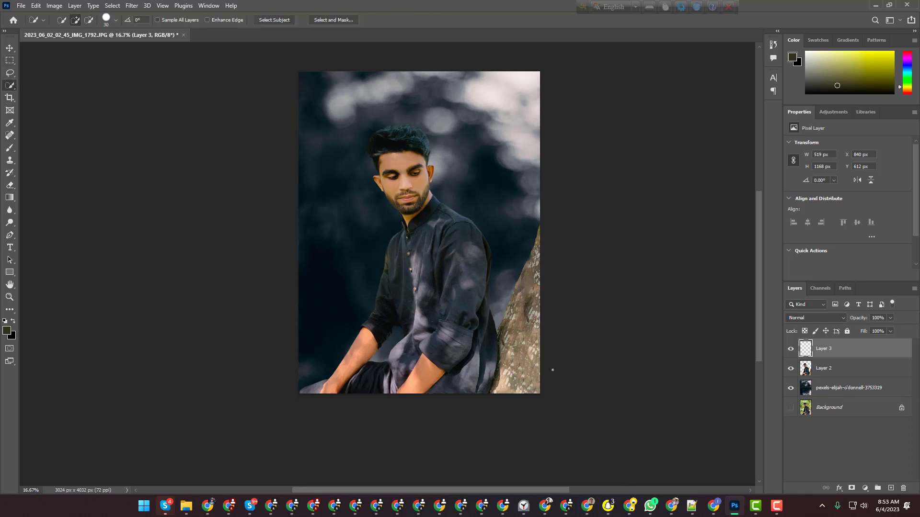
pyautogui.moveTo(513, 392); pyautogui.dragTo(541, 244)
pyautogui.moveTo(525, 315)
pyautogui.mouseDown()
pyautogui.moveTo(501, 369)
pyautogui.moveTo(535, 231)
pyautogui.moveTo(512, 297)
pyautogui.moveTo(517, 277)
pyautogui.mouseUp()
pyautogui.hotkey('ctrl', 'd')
# Select the tree trunk on Layer 2 with the Quick Selection tool at size 100 and copy it to a new layer
pyautogui.click(820, 371)
pyautogui.press(']')
pyautogui.press(']')
pyautogui.press(']')
pyautogui.press(']')
pyautogui.press(']')
pyautogui.moveTo(532, 318)
pyautogui.mouseDown()
pyautogui.moveTo(512, 288)
pyautogui.moveTo(532, 343)
pyautogui.mouseUp()
pyautogui.click(88, 21)
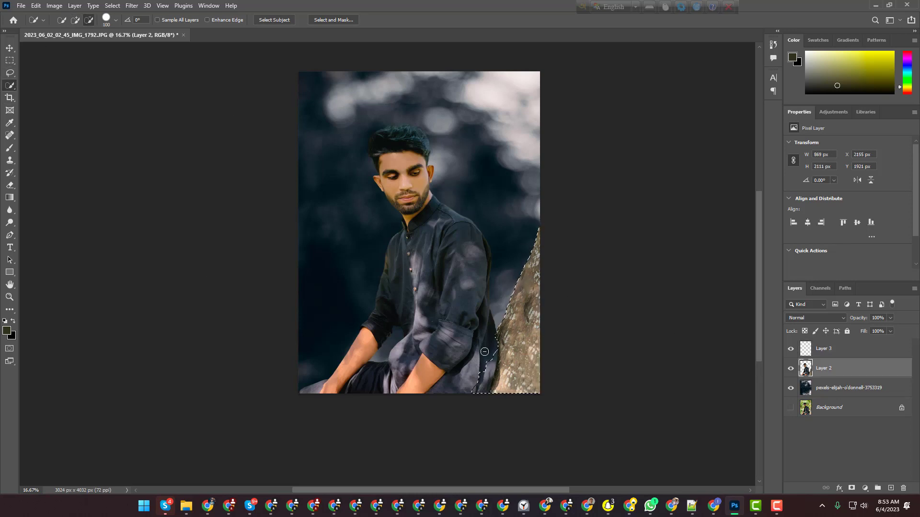
pyautogui.click(75, 21)
pyautogui.moveTo(500, 389); pyautogui.dragTo(492, 396)
pyautogui.scroll(2, 491, 395)
pyautogui.hotkey('ctrl', 'j')
# Grade the trunk in Camera Raw with Contrast +4, Highlights -40, Shadows -52, Whites -57, Blacks -19, Texture +19 and Clarity +25
pyautogui.click(132, 5)
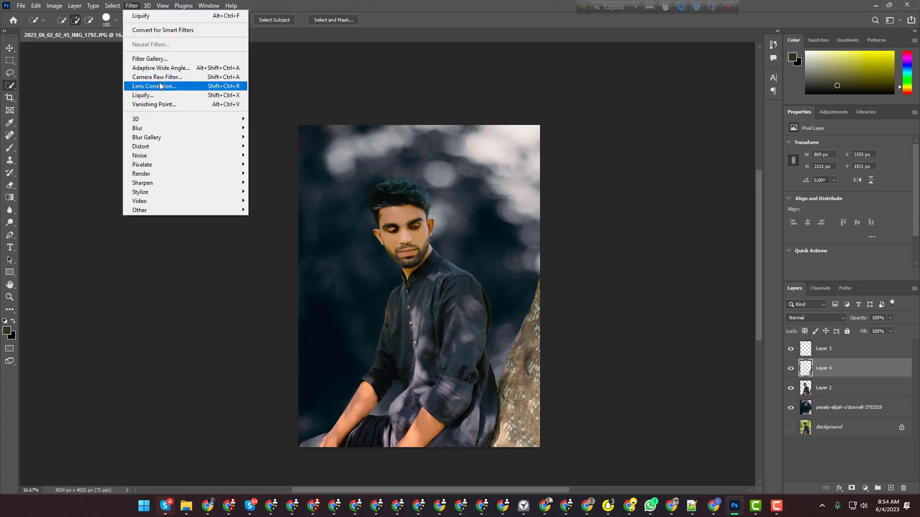
pyautogui.click(144, 80)
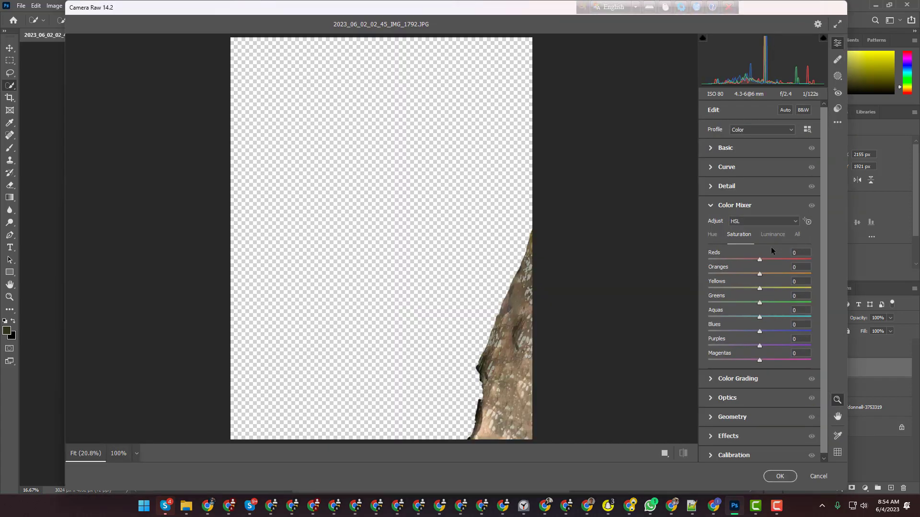
pyautogui.click(740, 143)
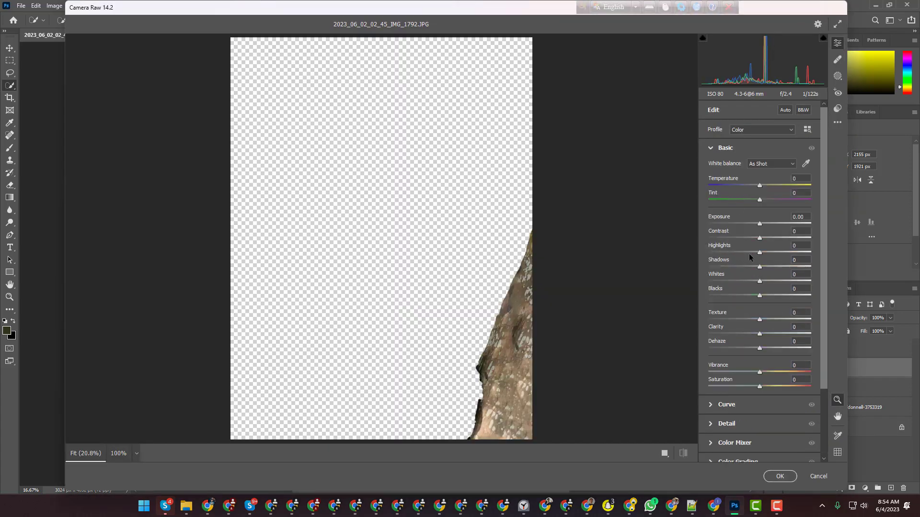
pyautogui.moveTo(759, 244); pyautogui.dragTo(772, 334)
pyautogui.scroll(-3, 744, 345)
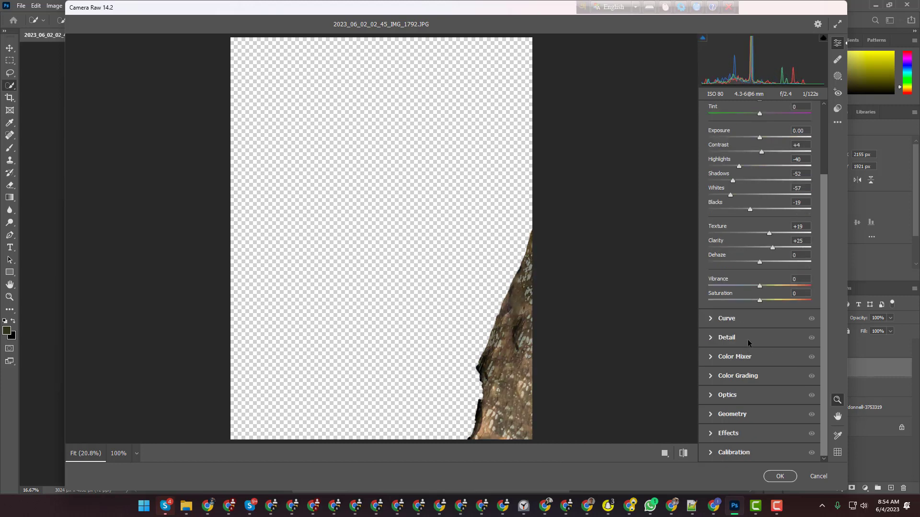
# Reduce the trunk's warm colour saturation, set its Reds hue to -16 and Oranges hue to -12, and apply the Camera Raw grade
pyautogui.click(728, 357)
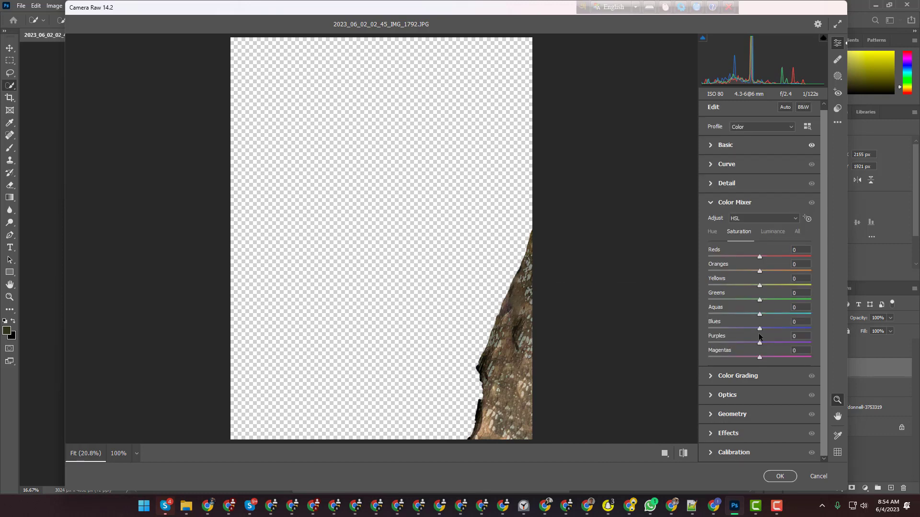
pyautogui.moveTo(759, 343); pyautogui.dragTo(760, 357)
pyautogui.moveTo(761, 329)
pyautogui.mouseDown()
pyautogui.moveTo(785, 330)
pyautogui.moveTo(762, 327)
pyautogui.mouseUp()
pyautogui.moveTo(761, 273); pyautogui.dragTo(741, 292)
pyautogui.click(712, 232)
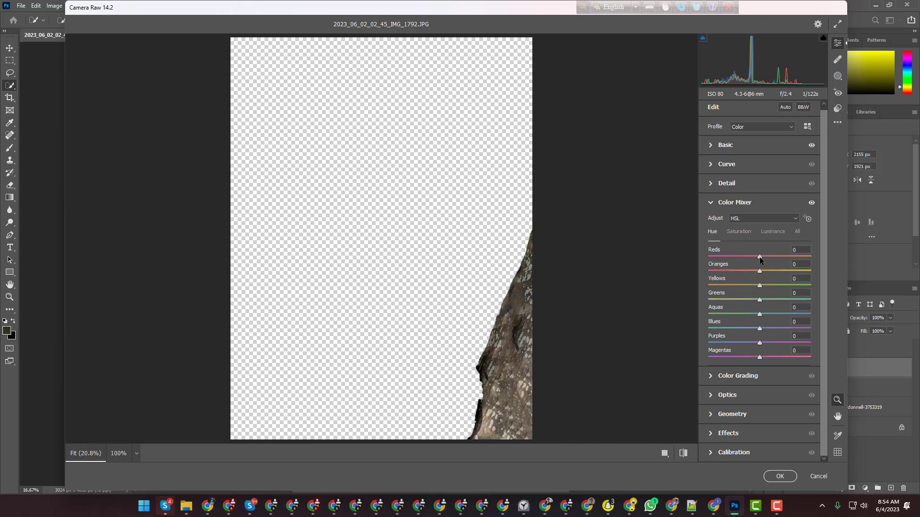
pyautogui.moveTo(760, 257); pyautogui.dragTo(753, 272)
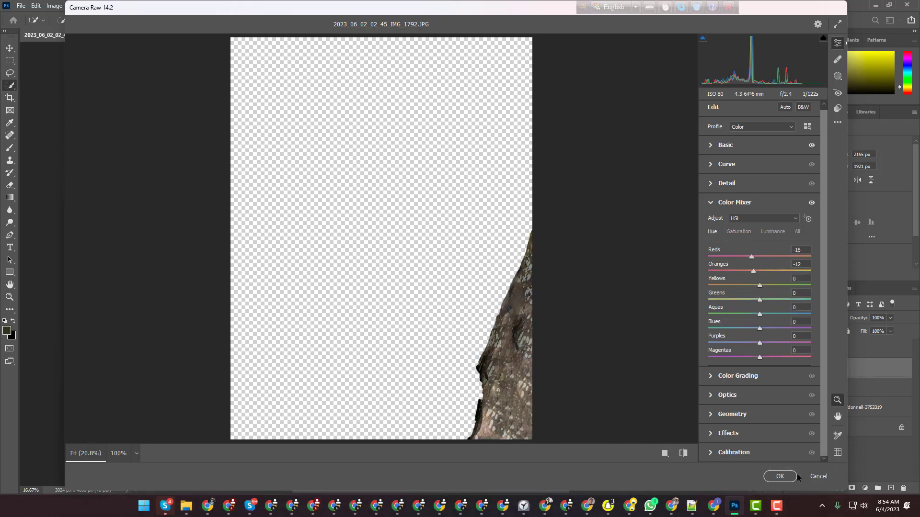
pyautogui.click(781, 476)
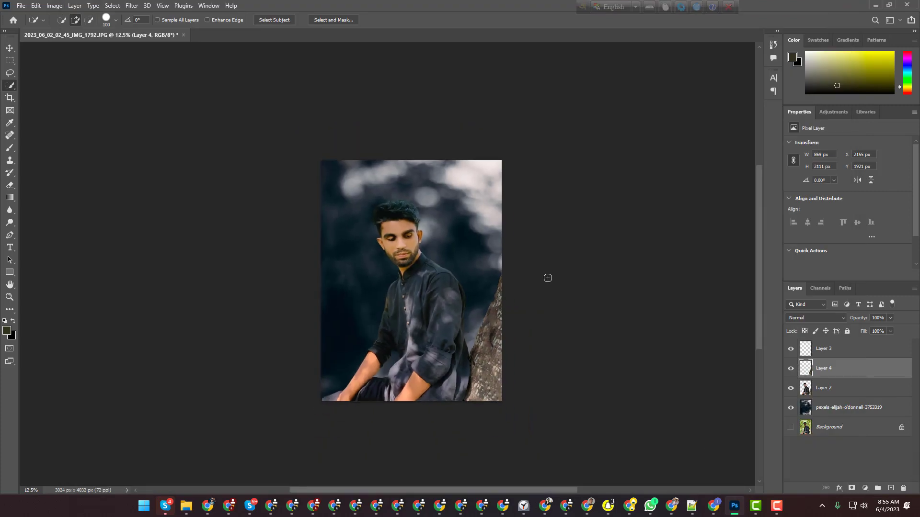
# Shift the trunk layer towards blue with a strong negative Hue in Hue/Saturation, leaving Lightness at 0
pyautogui.scroll(-4, 538, 294)
pyautogui.scroll(3, 506, 376)
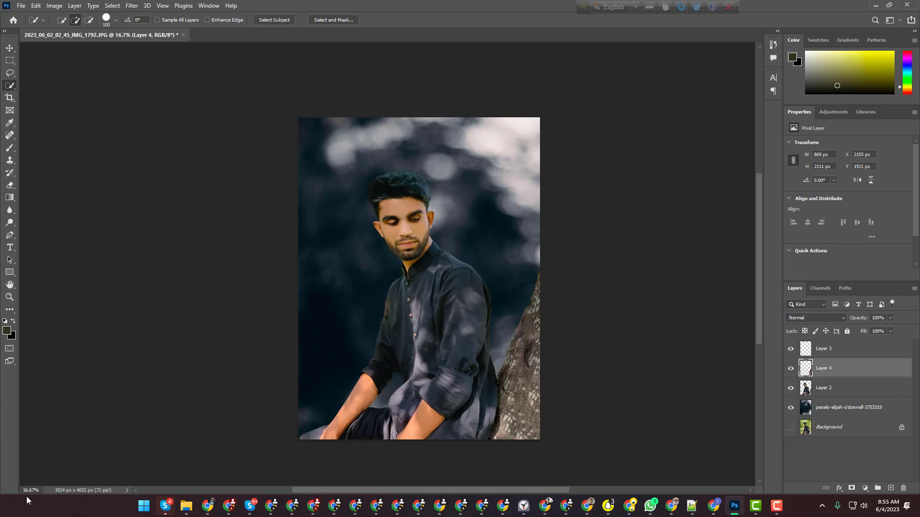
pyautogui.click(54, 5)
pyautogui.moveTo(72, 29)
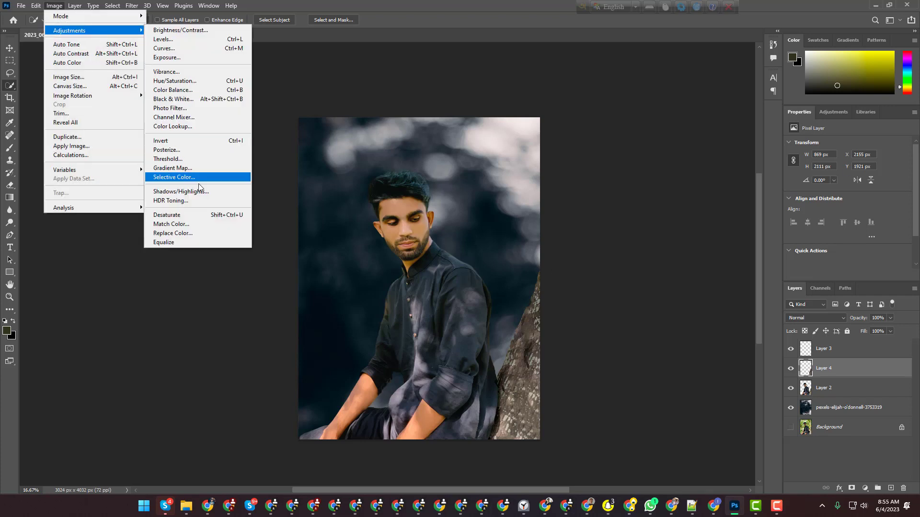
pyautogui.click(192, 82)
pyautogui.moveTo(735, 167); pyautogui.dragTo(691, 172)
pyautogui.moveTo(735, 192); pyautogui.dragTo(746, 222)
pyautogui.click(775, 180)
pyautogui.write('0')
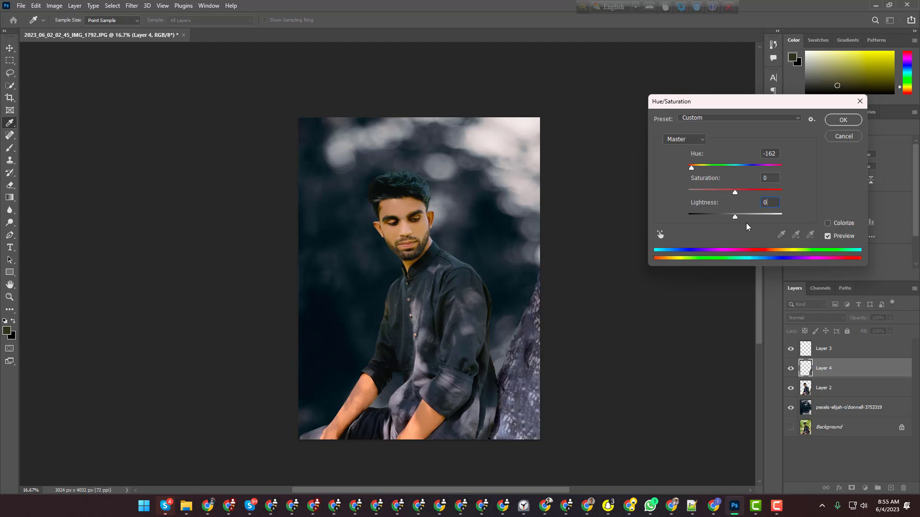
pyautogui.moveTo(695, 169); pyautogui.dragTo(685, 169)
pyautogui.click(842, 120)
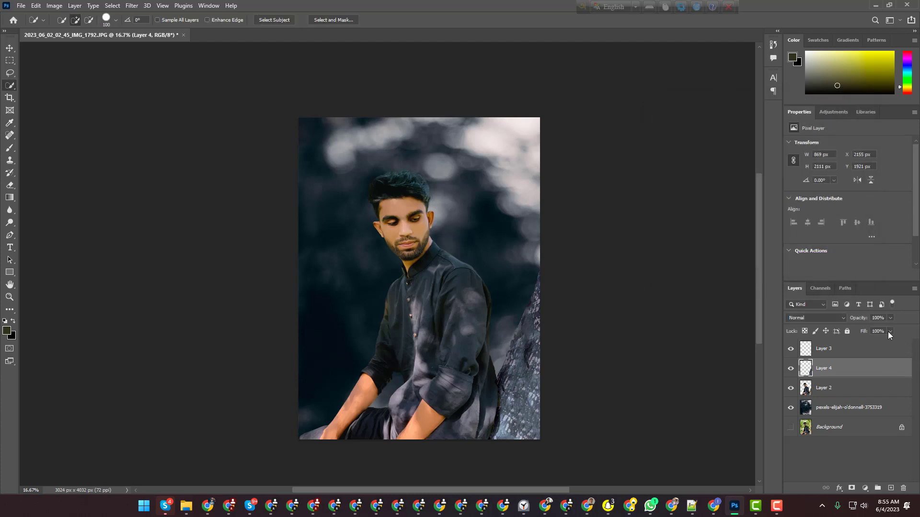
# Set the opacity of the tree trunk layer, Layer 4, to 78% with its fill at 100%
pyautogui.click(890, 318)
pyautogui.moveTo(859, 329); pyautogui.dragTo(905, 342)
pyautogui.click(890, 331)
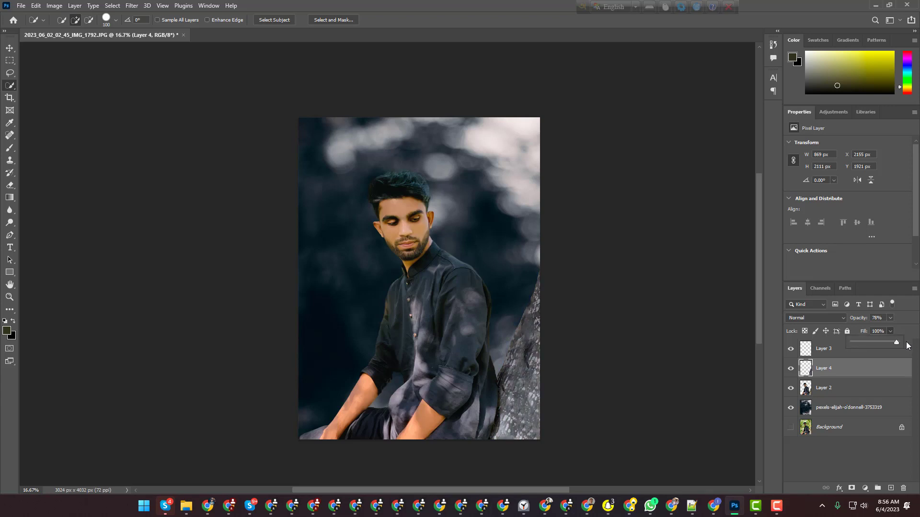
pyautogui.click(892, 355)
# Merge Layer 3, Layer 4 and Layer 2 into a single subject layer
pyautogui.click(847, 372)
pyautogui.keyDown('ctrl'); pyautogui.click(843, 348); pyautogui.keyUp('ctrl')
pyautogui.keyDown('ctrl'); pyautogui.click(843, 387); pyautogui.keyUp('ctrl')
pyautogui.rightClick(845, 387)
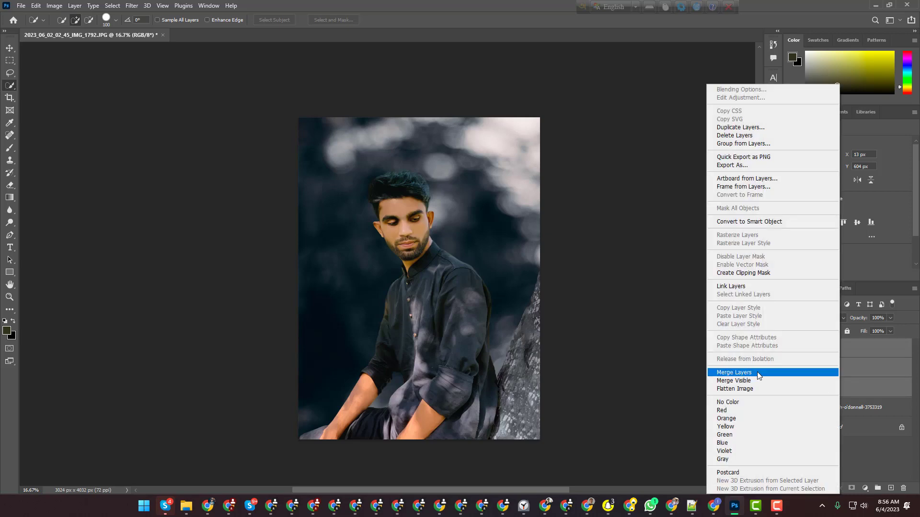
pyautogui.click(756, 372)
# Compare the merged subject with the bokeh background hidden and shown, and examine the composite up close
pyautogui.hotkey('ctrl', '-')
pyautogui.hotkey('ctrl', '-')
pyautogui.hotkey('ctrl', '+')
pyautogui.hotkey('ctrl', '+')
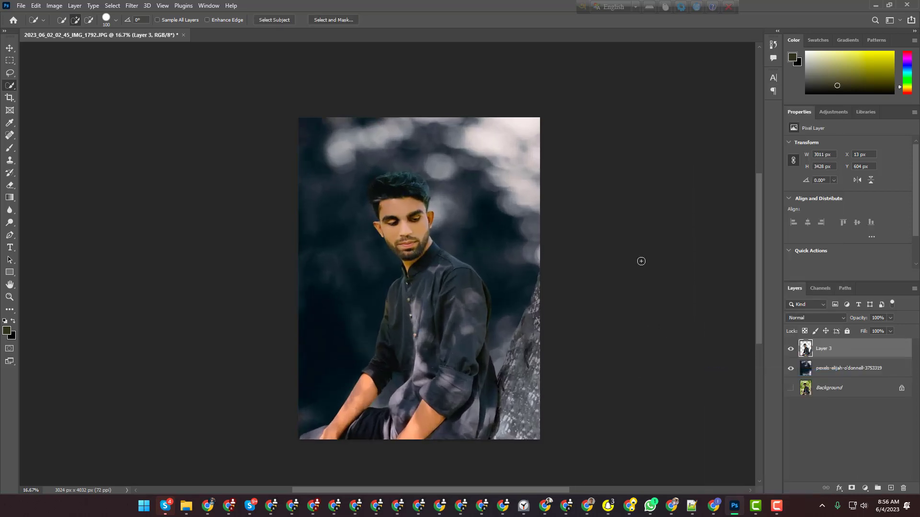
pyautogui.click(793, 369)
pyautogui.click(792, 369)
pyautogui.click(793, 370)
pyautogui.click(791, 370)
pyautogui.hotkey('ctrl', '+')
pyautogui.hotkey('ctrl', '+')
pyautogui.scroll(-2, 474, 373)
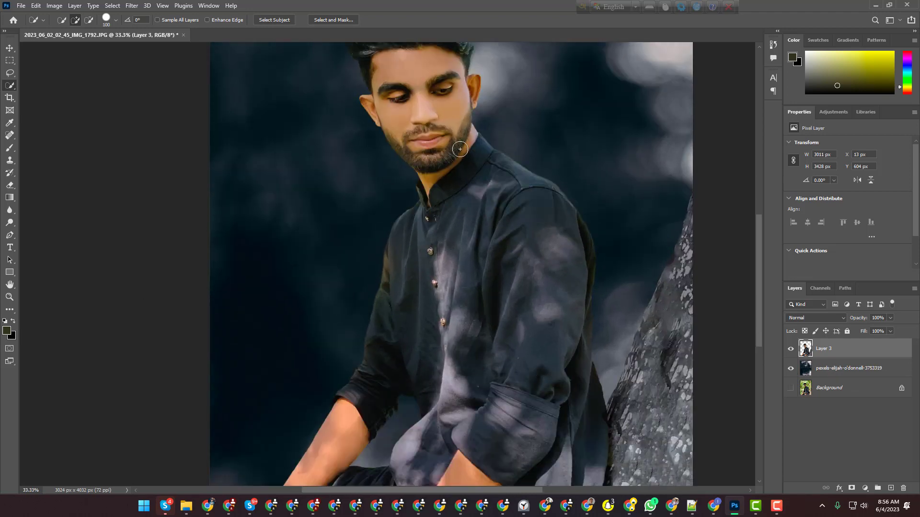
# Open the merged subject in Liquify and warp the black cloth's edge into the gap between the bent arm and torso
pyautogui.click(132, 5)
pyautogui.click(139, 94)
pyautogui.hotkey('ctrl', '+')
pyautogui.hotkey('ctrl', '+')
pyautogui.hotkey('ctrl', '+')
pyautogui.hotkey('ctrl', '+')
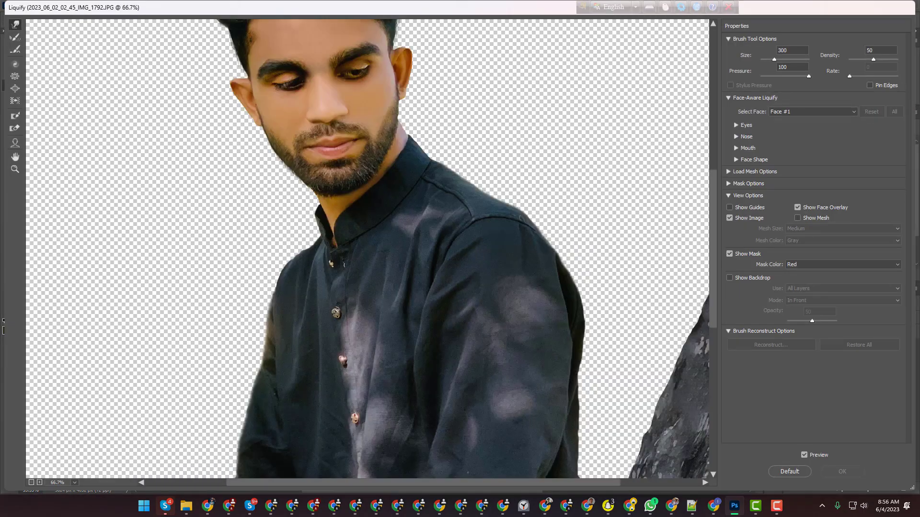
pyautogui.scroll(-4, 447, 226)
pyautogui.hotkey('ctrl', '+')
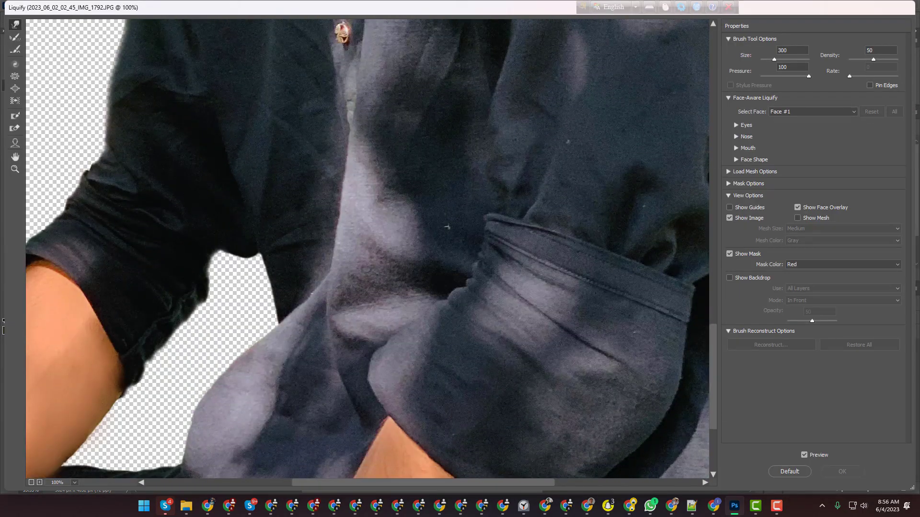
pyautogui.hotkey('ctrl', '+')
pyautogui.moveTo(420, 483); pyautogui.dragTo(383, 486)
pyautogui.scroll(-3, 156, 312)
pyautogui.press('[')
pyautogui.press('[')
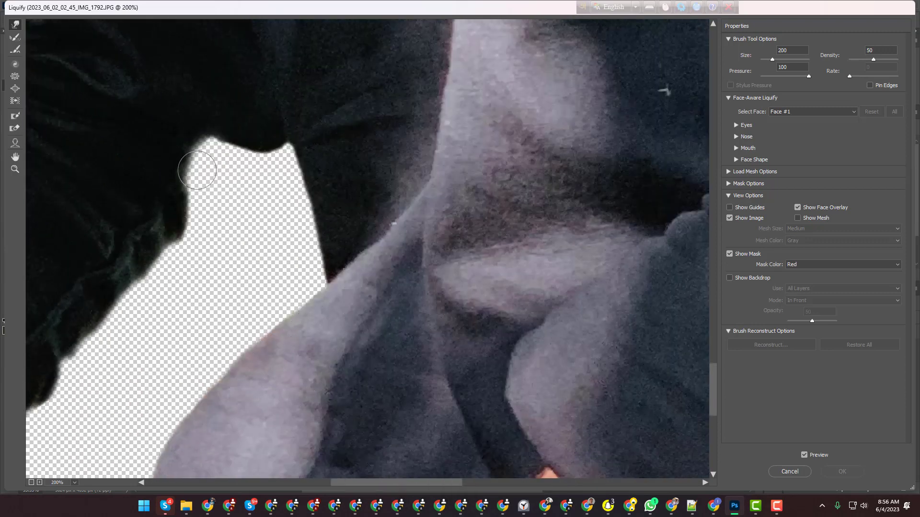
pyautogui.press('[')
pyautogui.press('[')
pyautogui.press('[')
pyautogui.press('[')
pyautogui.moveTo(206, 139)
pyautogui.mouseDown()
pyautogui.moveTo(195, 170)
pyautogui.moveTo(215, 124)
pyautogui.moveTo(208, 166)
pyautogui.moveTo(233, 132)
pyautogui.moveTo(226, 163)
pyautogui.moveTo(204, 181)
pyautogui.moveTo(205, 159)
pyautogui.moveTo(191, 200)
pyautogui.moveTo(204, 134)
pyautogui.moveTo(186, 210)
pyautogui.moveTo(202, 185)
pyautogui.mouseUp()
# Close the leftover notch along the sleeve's inner edge with a Liquify brush of size 90, reduced to 40, and apply the filter
pyautogui.press(']')
pyautogui.press(']')
pyautogui.press(']')
pyautogui.press(']')
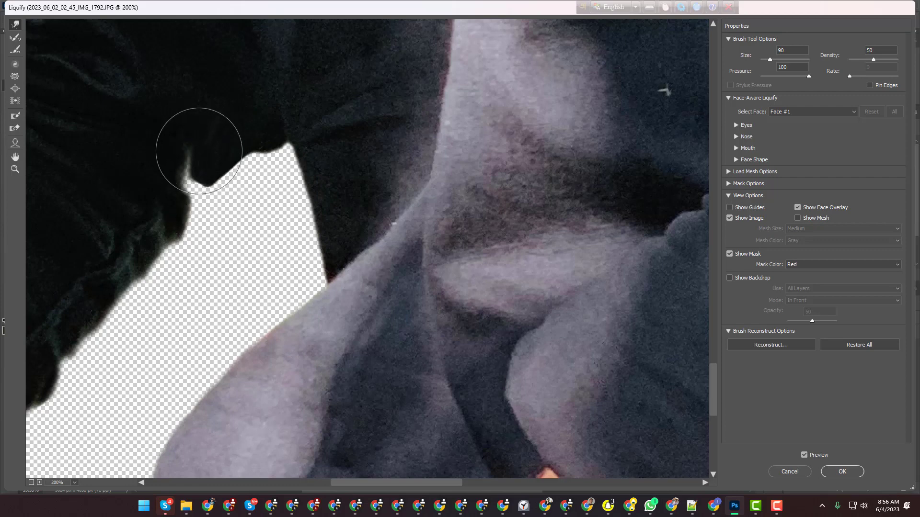
pyautogui.press('[')
pyautogui.press('[')
pyautogui.press('[')
pyautogui.press('[')
pyautogui.press('[')
pyautogui.moveTo(189, 148)
pyautogui.mouseDown()
pyautogui.moveTo(180, 170)
pyautogui.moveTo(180, 158)
pyautogui.moveTo(192, 179)
pyautogui.moveTo(180, 183)
pyautogui.moveTo(206, 163)
pyautogui.moveTo(210, 195)
pyautogui.moveTo(200, 204)
pyautogui.moveTo(221, 157)
pyautogui.moveTo(246, 145)
pyautogui.moveTo(228, 182)
pyautogui.moveTo(200, 184)
pyautogui.moveTo(173, 226)
pyautogui.moveTo(163, 198)
pyautogui.moveTo(155, 231)
pyautogui.moveTo(139, 241)
pyautogui.moveTo(184, 194)
pyautogui.moveTo(176, 227)
pyautogui.moveTo(209, 190)
pyautogui.moveTo(203, 203)
pyautogui.moveTo(213, 179)
pyautogui.moveTo(199, 140)
pyautogui.moveTo(215, 123)
pyautogui.moveTo(179, 178)
pyautogui.mouseUp()
pyautogui.press('[')
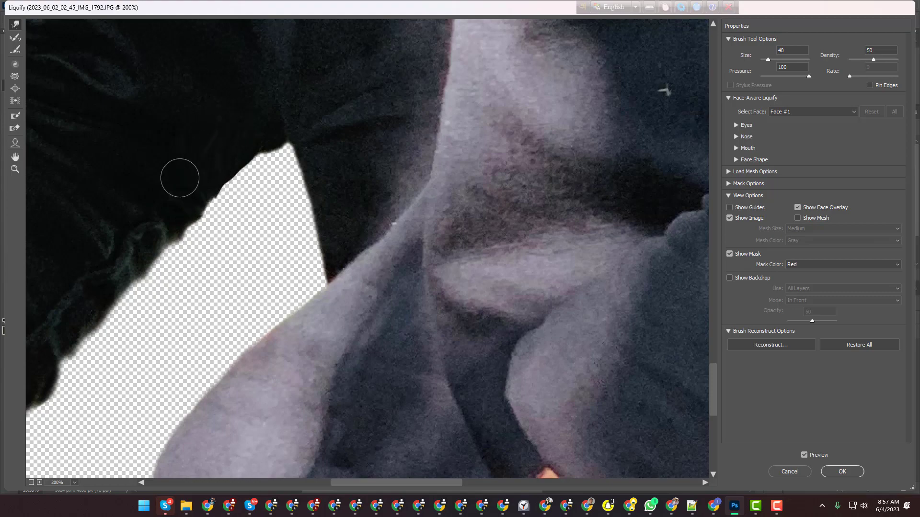
pyautogui.hotkey('ctrl', '-')
pyautogui.hotkey('ctrl', '-')
pyautogui.hotkey('ctrl', '-')
pyautogui.hotkey('ctrl', '-')
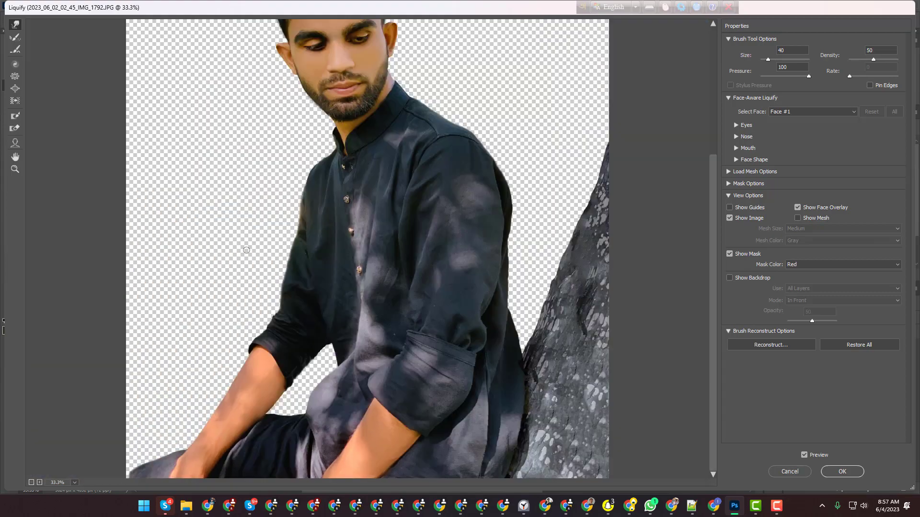
pyautogui.click(839, 472)
pyautogui.scroll(-2, 563, 354)
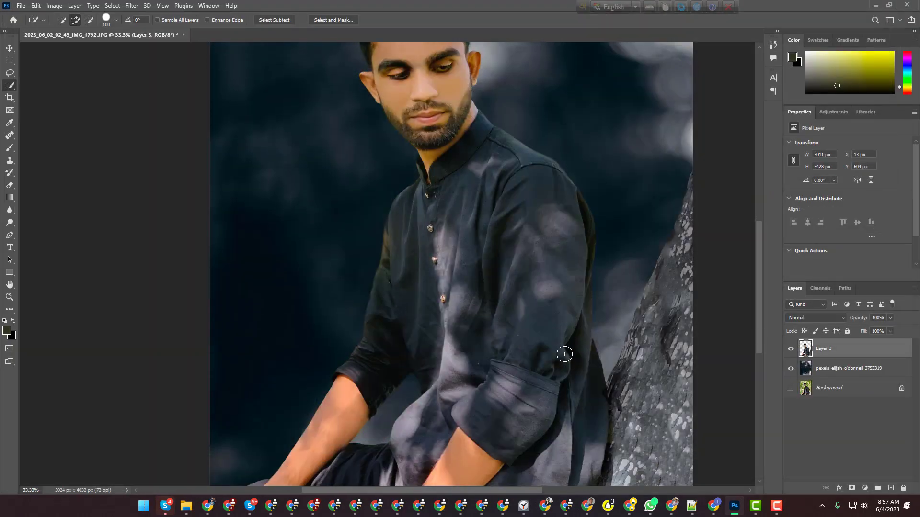
pyautogui.hotkey('ctrl', '-')
pyautogui.hotkey('ctrl', '-')
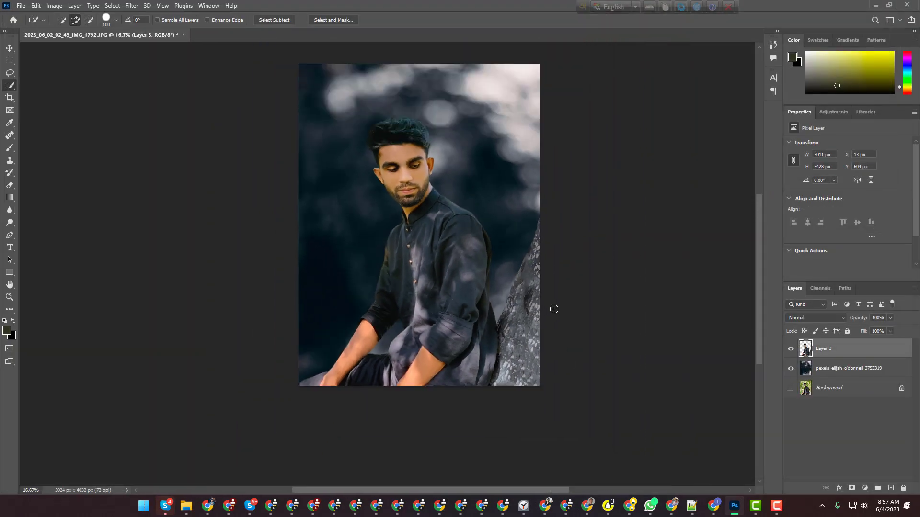
pyautogui.click(132, 5)
pyautogui.click(172, 78)
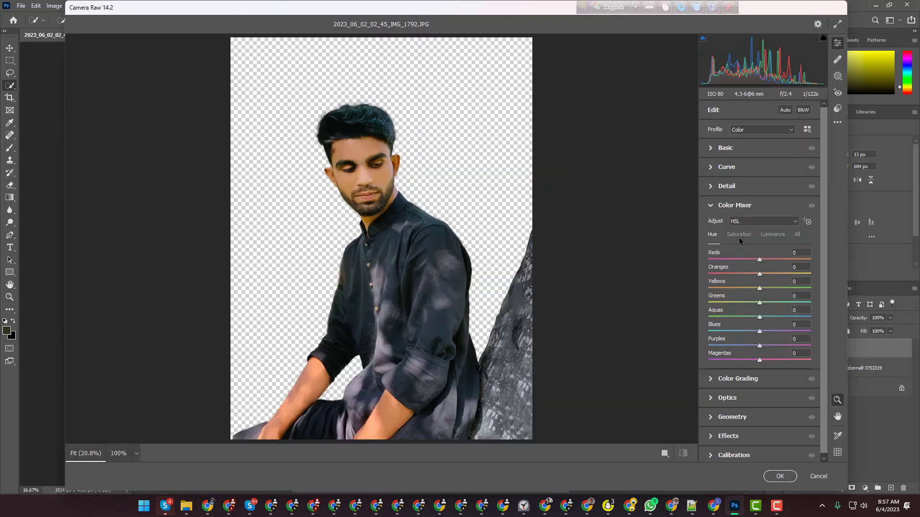
pyautogui.click(739, 238)
pyautogui.moveTo(760, 274); pyautogui.dragTo(750, 274)
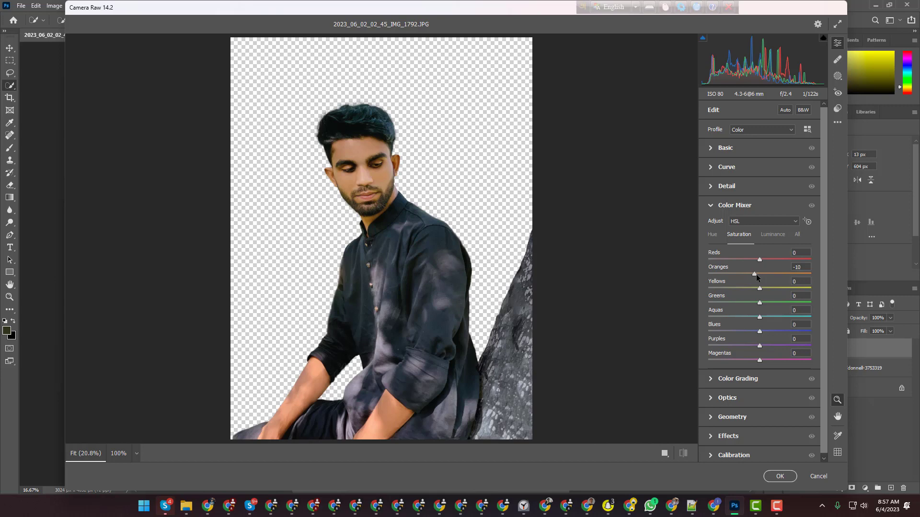
pyautogui.moveTo(755, 274); pyautogui.dragTo(756, 274)
pyautogui.click(818, 476)
pyautogui.click(485, 207)
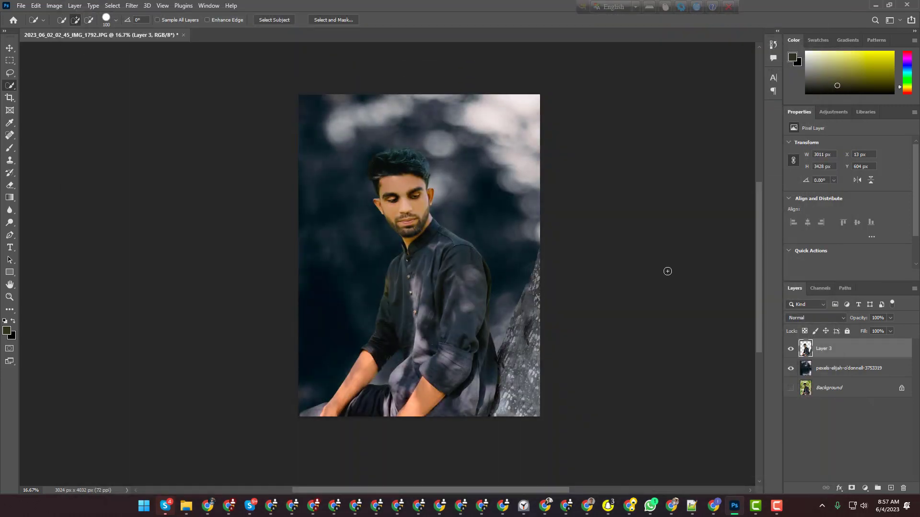
# Merge the subject layer with the bokeh background layer and open the merged Layer 3 in the Camera Raw Filter
pyautogui.rightClick(838, 370)
pyautogui.click(742, 373)
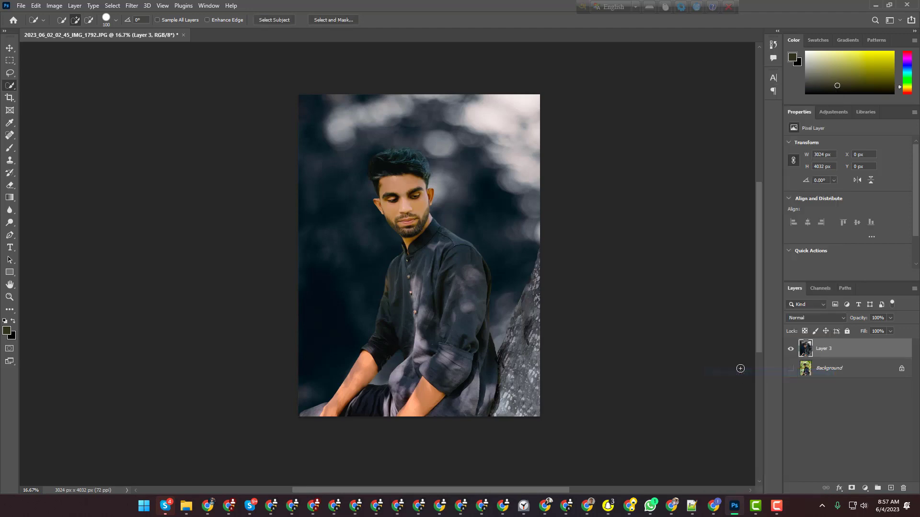
pyautogui.click(132, 6)
pyautogui.click(161, 78)
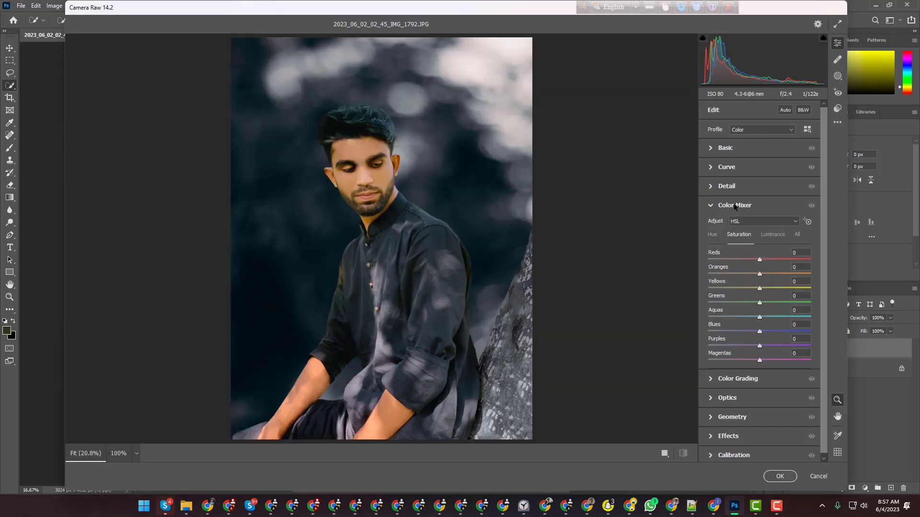
# Set Contrast -5, Highlights +9, Shadows +2, Whites -100, Texture +43, Clarity +20 and Dehaze +6 in the Basic adjustments
pyautogui.click(725, 148)
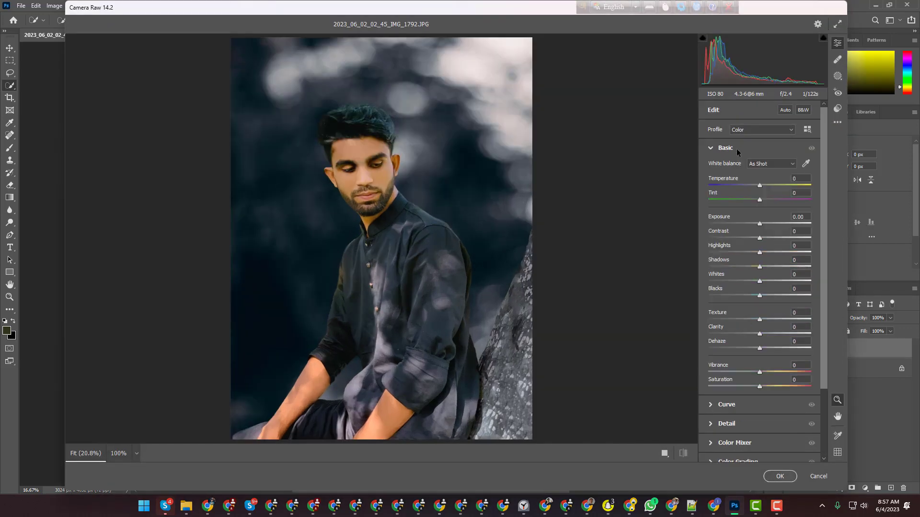
pyautogui.moveTo(762, 241); pyautogui.dragTo(788, 320)
pyautogui.doubleClick(765, 295)
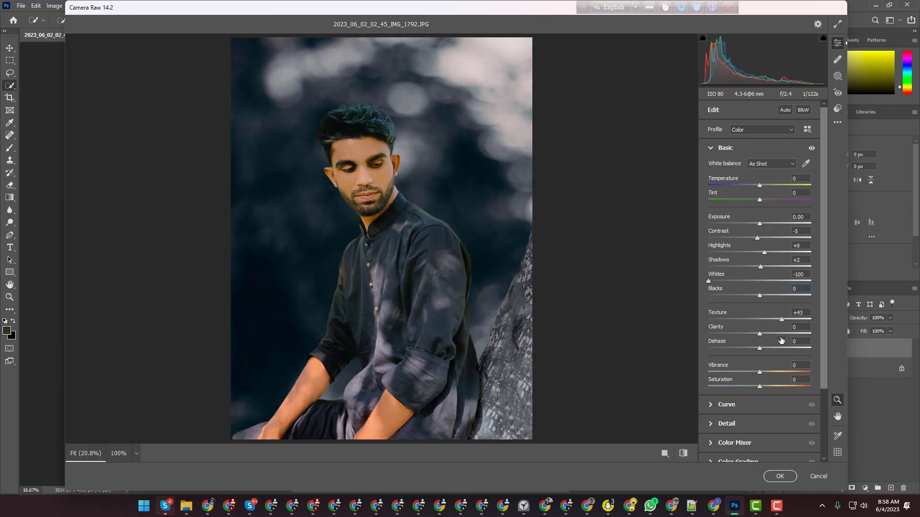
pyautogui.click(781, 335)
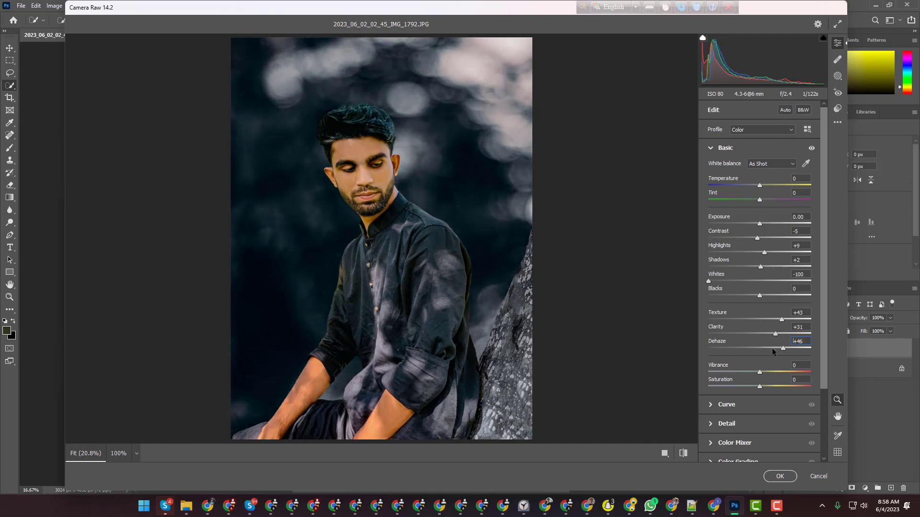
pyautogui.moveTo(772, 348)
pyautogui.mouseDown()
pyautogui.moveTo(770, 333)
pyautogui.moveTo(766, 349)
pyautogui.moveTo(749, 348)
pyautogui.moveTo(763, 351)
pyautogui.mouseUp()
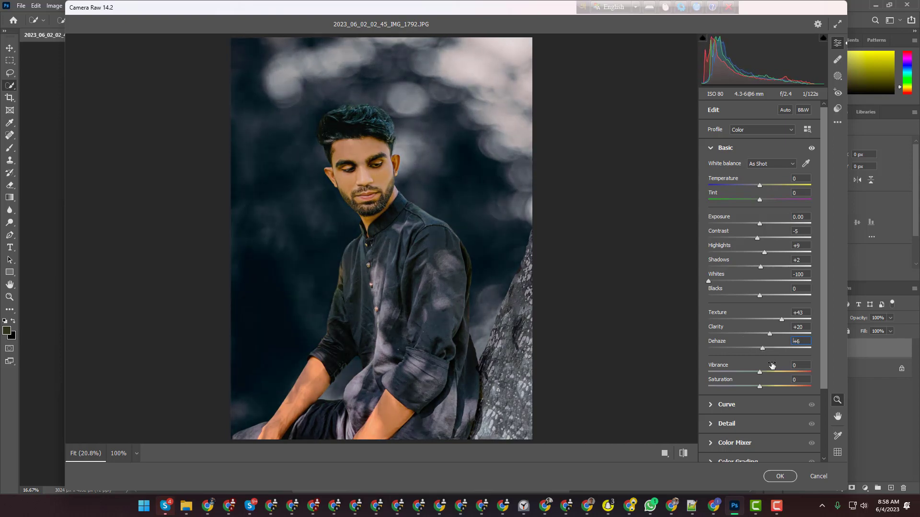
# Adjust the Color Mixer saturation with Reds +2, Oranges +3 and Yellows -12, and work through the remaining colour ranges
pyautogui.scroll(-3, 773, 343)
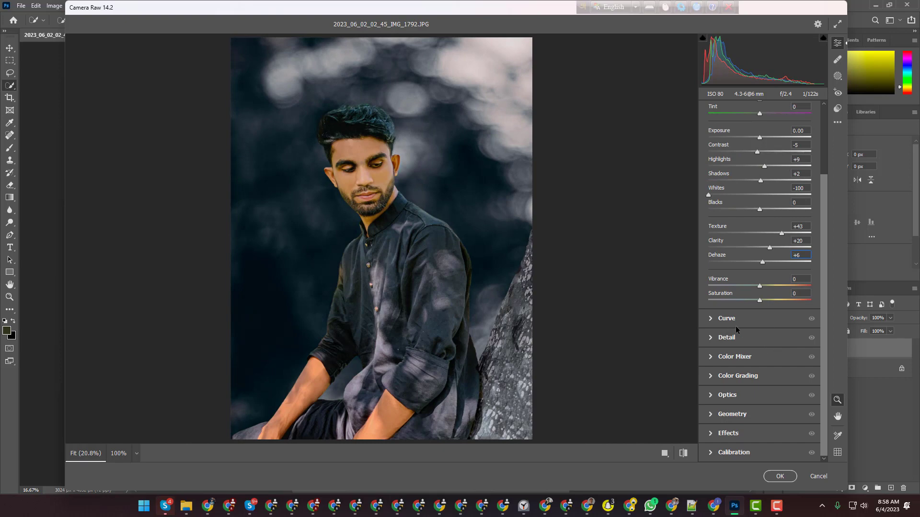
pyautogui.click(742, 356)
pyautogui.moveTo(759, 257); pyautogui.dragTo(783, 286)
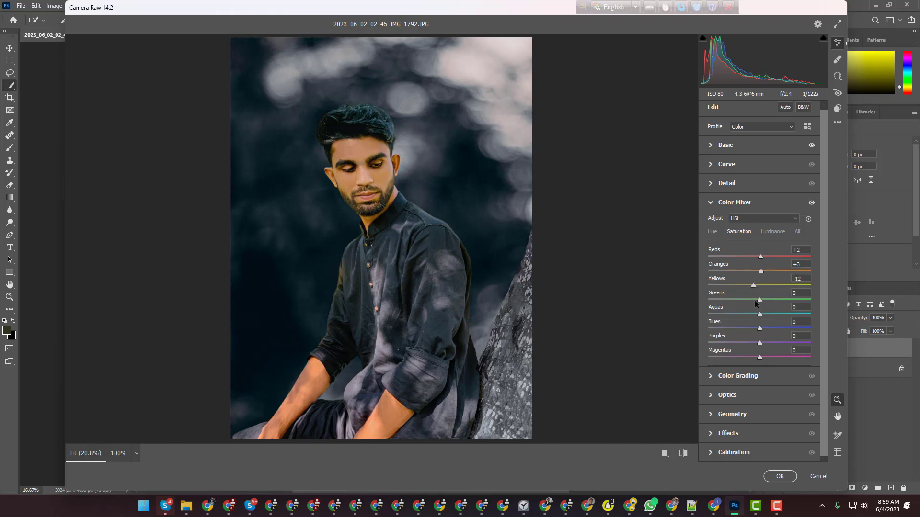
pyautogui.moveTo(755, 300); pyautogui.dragTo(767, 344)
pyautogui.moveTo(692, 346); pyautogui.dragTo(832, 345)
pyautogui.moveTo(749, 360); pyautogui.dragTo(809, 361)
pyautogui.moveTo(735, 362); pyautogui.dragTo(743, 363)
# Try shifting the Oranges and Yellows hues in the Color Mixer and reset both to 0
pyautogui.click(715, 233)
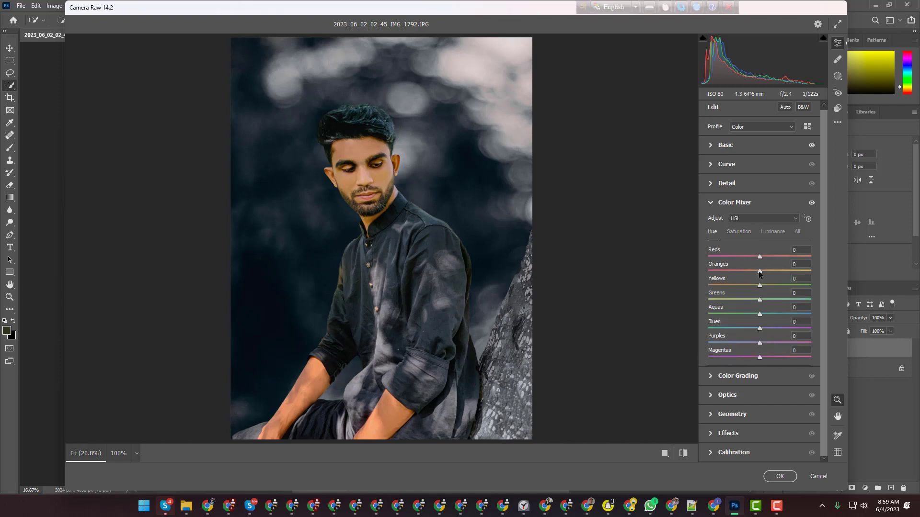
pyautogui.moveTo(760, 271); pyautogui.dragTo(796, 272)
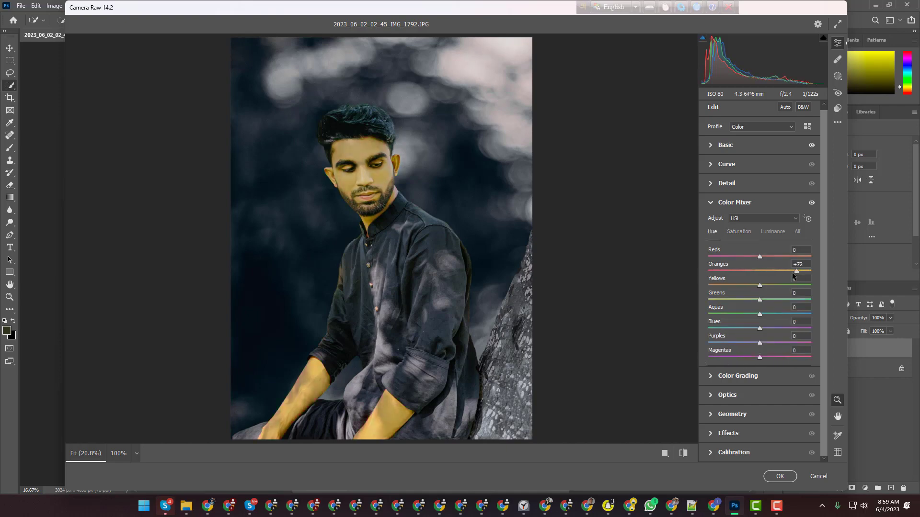
pyautogui.doubleClick(781, 270)
pyautogui.moveTo(761, 285); pyautogui.dragTo(679, 287)
pyautogui.press('Tab')
pyautogui.write('0')
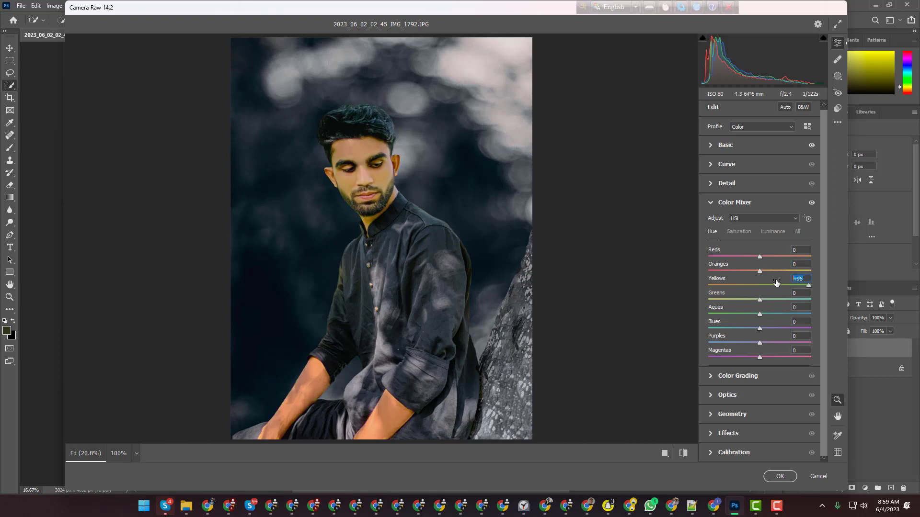
# Add a vignette of -23 with Grain at 0 and apply the Camera Raw grade
pyautogui.click(745, 377)
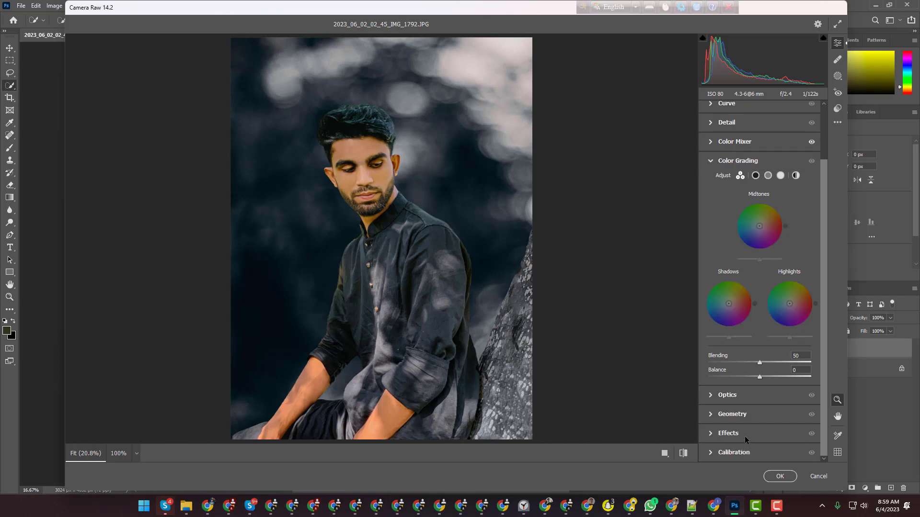
pyautogui.click(744, 434)
pyautogui.moveTo(755, 324)
pyautogui.mouseDown()
pyautogui.moveTo(731, 324)
pyautogui.moveTo(748, 327)
pyautogui.mouseUp()
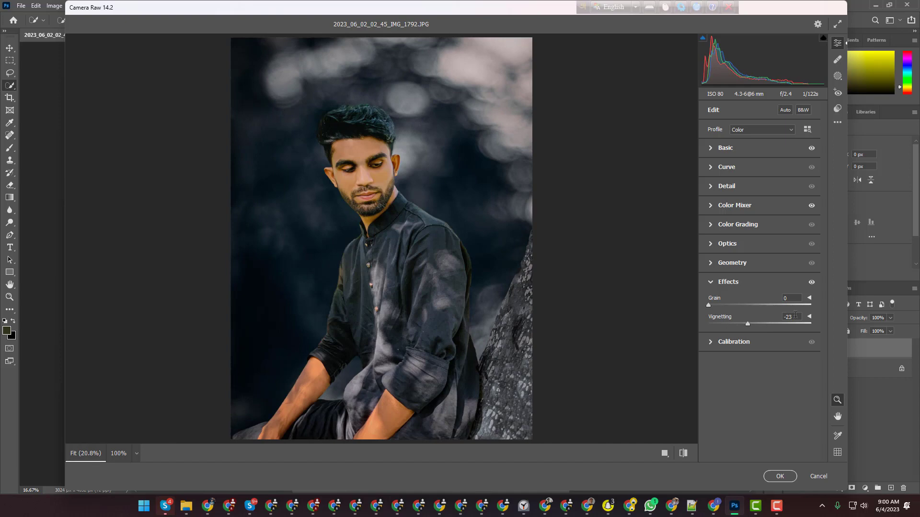
pyautogui.click(780, 476)
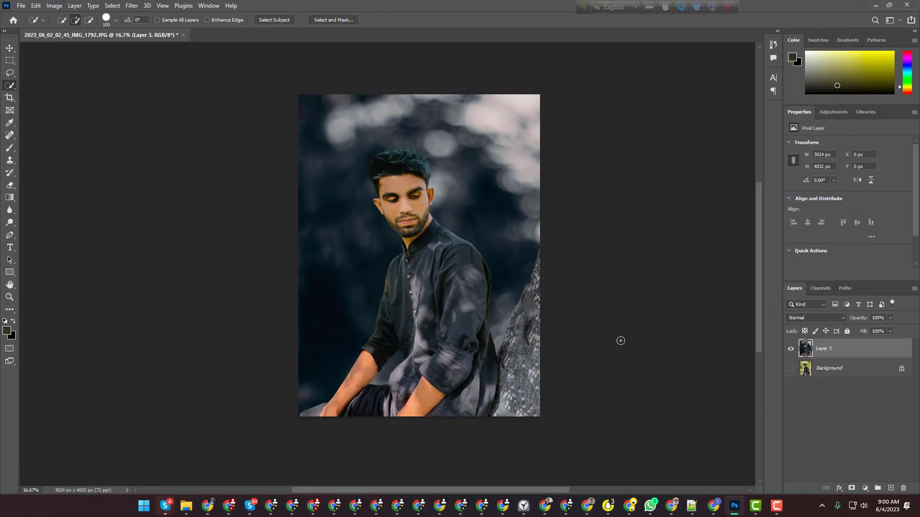
# Save the document as a Photoshop file named asfdg in the btc ss folder on the desktop
pyautogui.scroll(2, 496, 313)
pyautogui.scroll(2, 503, 302)
pyautogui.scroll(-2, 523, 287)
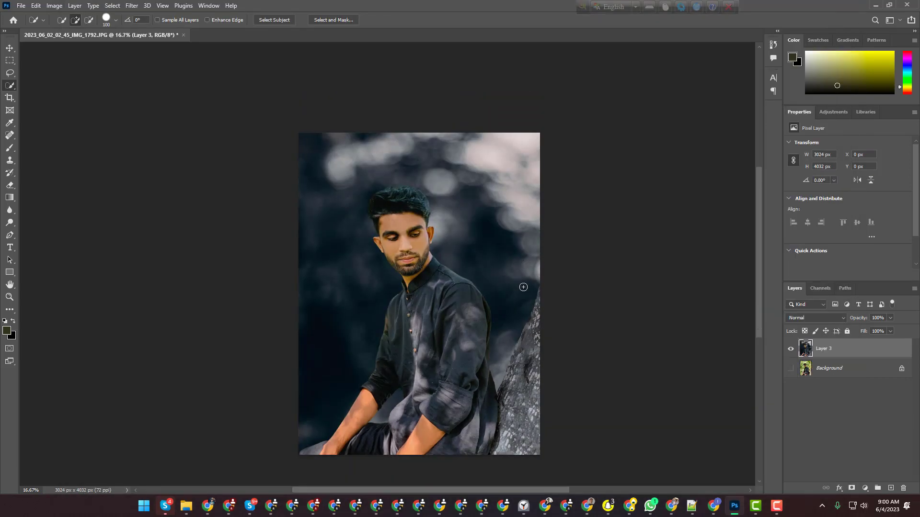
pyautogui.scroll(-1, 523, 287)
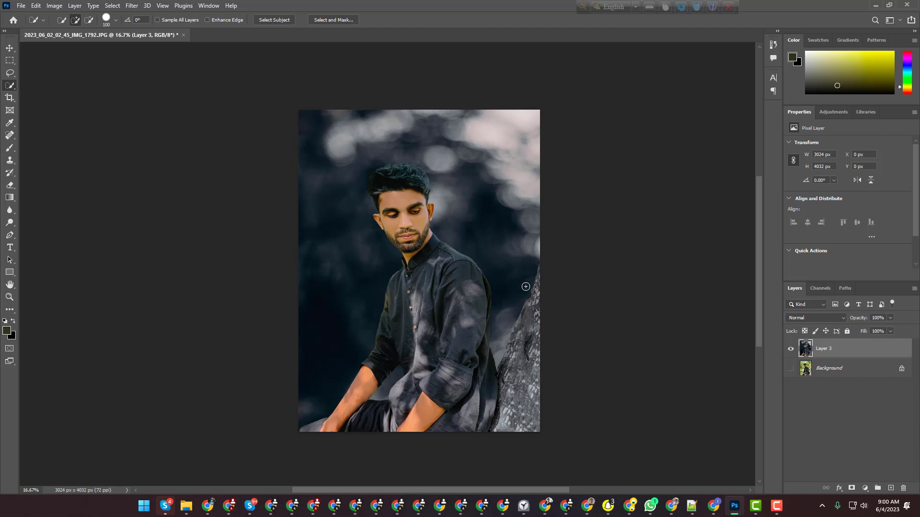
pyautogui.hotkey('ctrl', 'shift', 's')
pyautogui.write('asfdg')
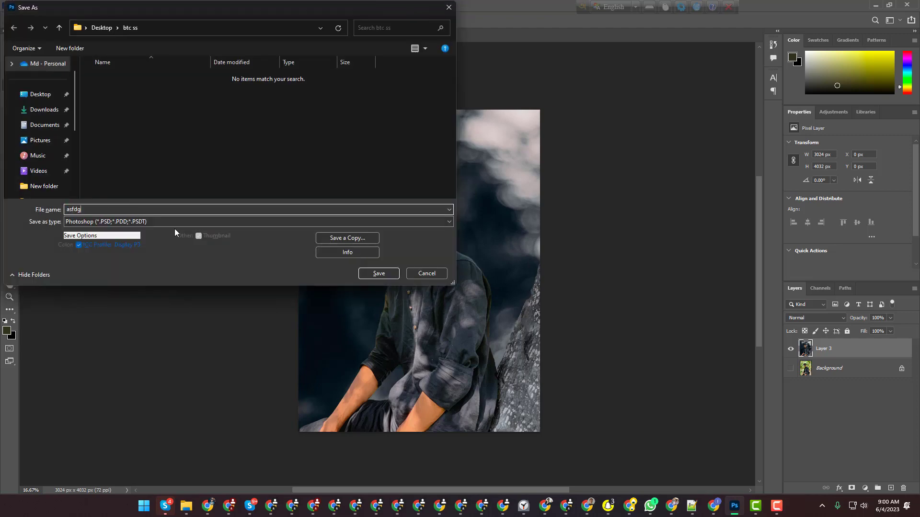
pyautogui.click(371, 276)
pyautogui.click(546, 146)
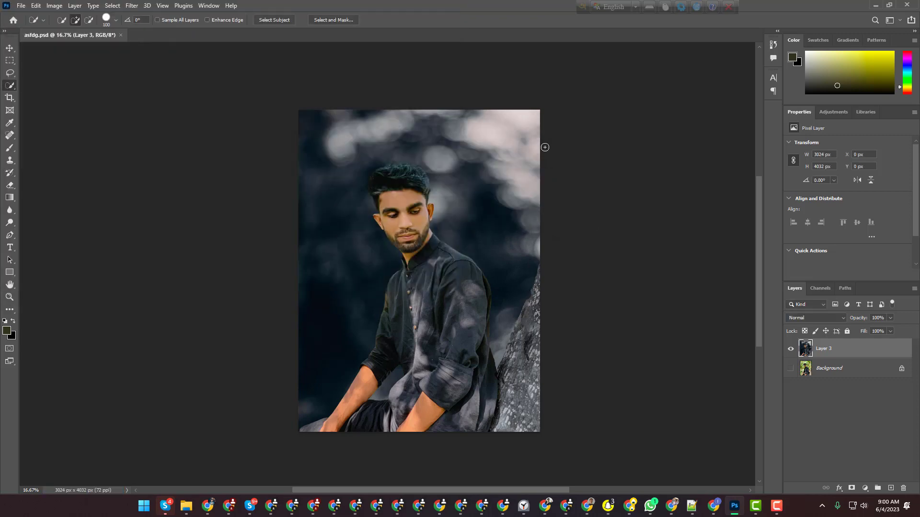
# Make the original Background layer visible and toggle Layer 3 to compare the photo before and after editing
pyautogui.click(791, 369)
pyautogui.click(791, 350)
pyautogui.click(790, 350)
pyautogui.click(790, 350)
pyautogui.click(791, 351)
# Add a new empty layer above Layer 3 and set the foreground colour to orange f27d0b
pyautogui.click(890, 488)
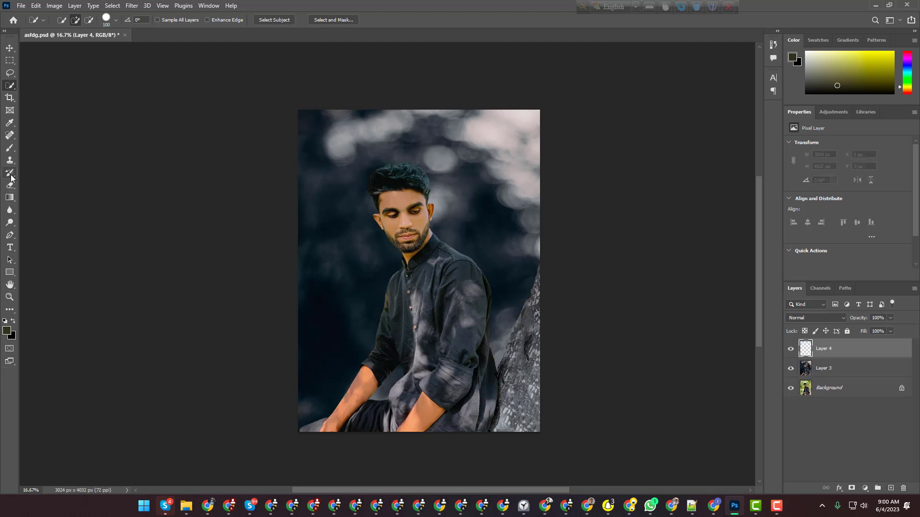
pyautogui.click(10, 123)
pyautogui.click(6, 330)
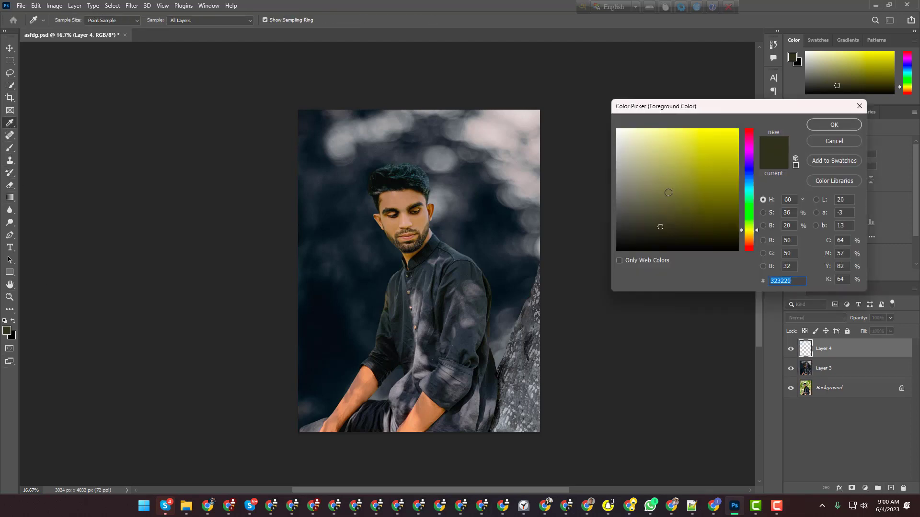
pyautogui.write('ec7c0f')
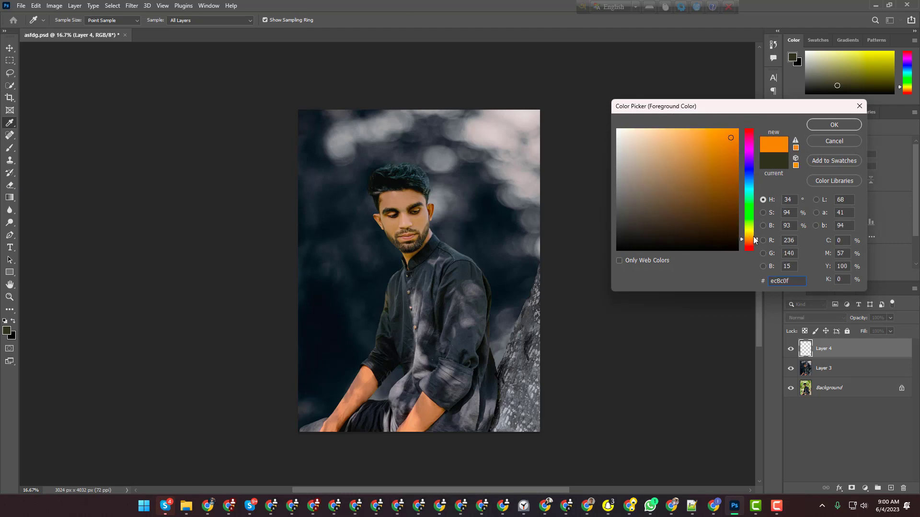
pyautogui.click(733, 135)
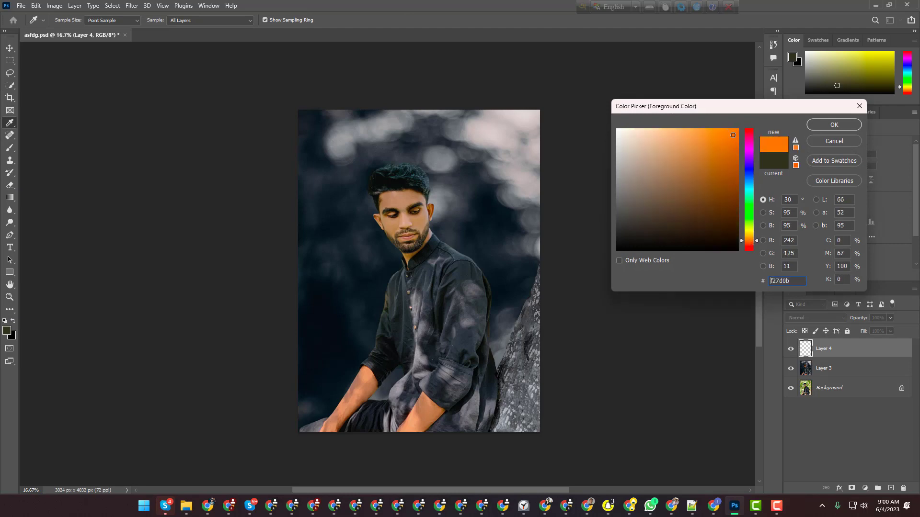
pyautogui.click(825, 128)
# Paint an orange dab over the man's face on Layer 4 with a soft round brush sized 1300 px
pyautogui.press('b')
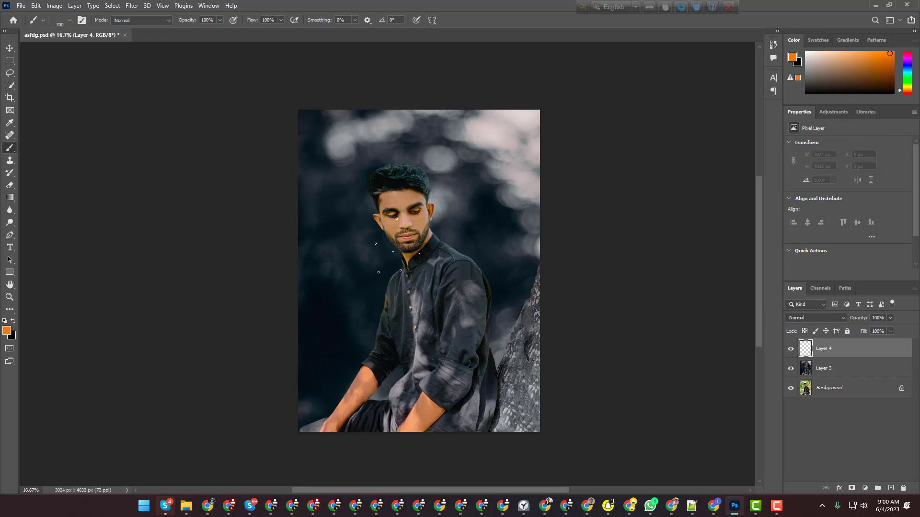
pyautogui.rightClick(410, 245)
pyautogui.scroll(5, 464, 352)
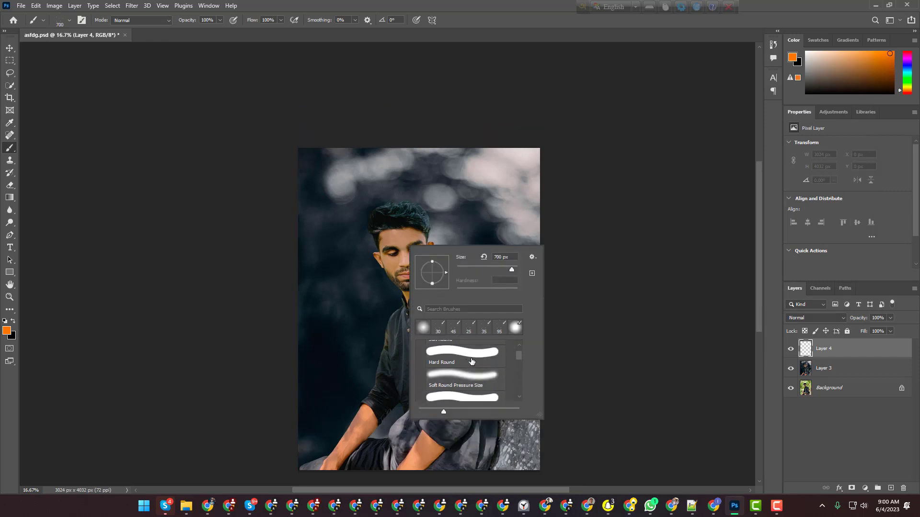
pyautogui.click(637, 191)
pyautogui.scroll(-2, 426, 238)
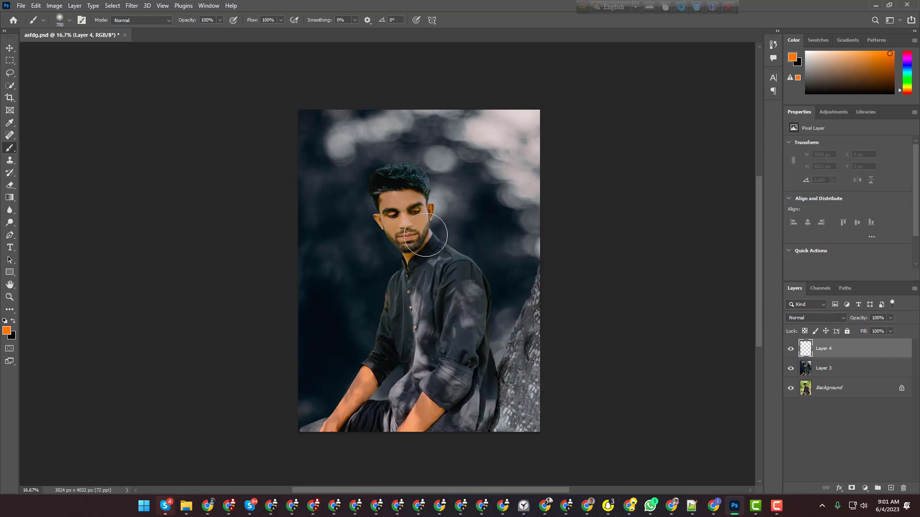
pyautogui.press(']')
pyautogui.press(']')
pyautogui.press(']')
pyautogui.moveTo(400, 240); pyautogui.dragTo(403, 231)
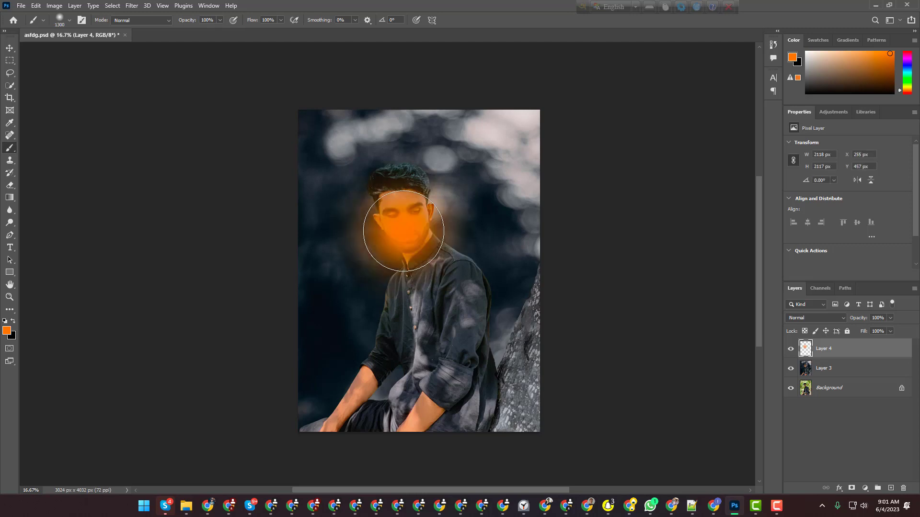
# Scale the orange glow to about 291% and place it over the upper-right background beside the man's head
pyautogui.click(9, 48)
pyautogui.hotkey('ctrl', 't')
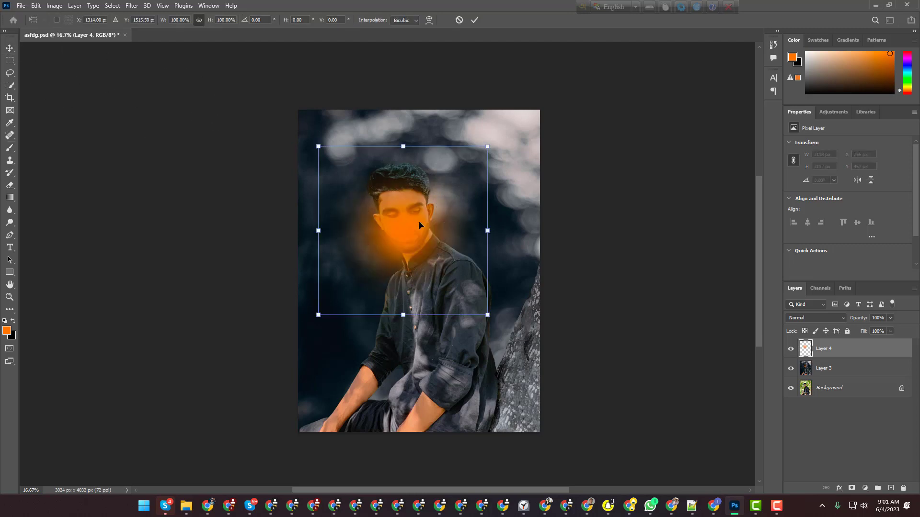
pyautogui.moveTo(419, 226)
pyautogui.mouseDown()
pyautogui.moveTo(551, 135)
pyautogui.moveTo(541, 126)
pyautogui.mouseUp()
pyautogui.moveTo(440, 218); pyautogui.dragTo(220, 435)
pyautogui.moveTo(426, 333); pyautogui.dragTo(538, 209)
pyautogui.moveTo(322, 319); pyautogui.dragTo(218, 421)
pyautogui.moveTo(415, 265); pyautogui.dragTo(439, 227)
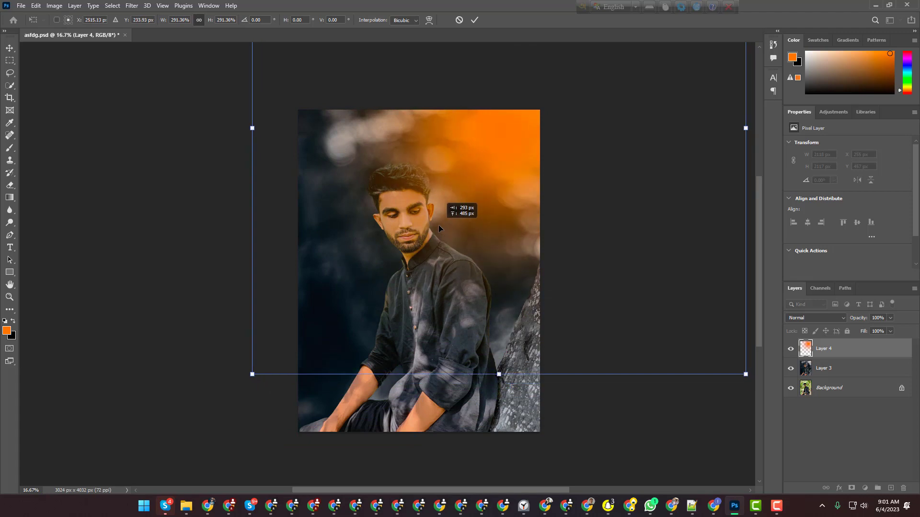
pyautogui.press('Return')
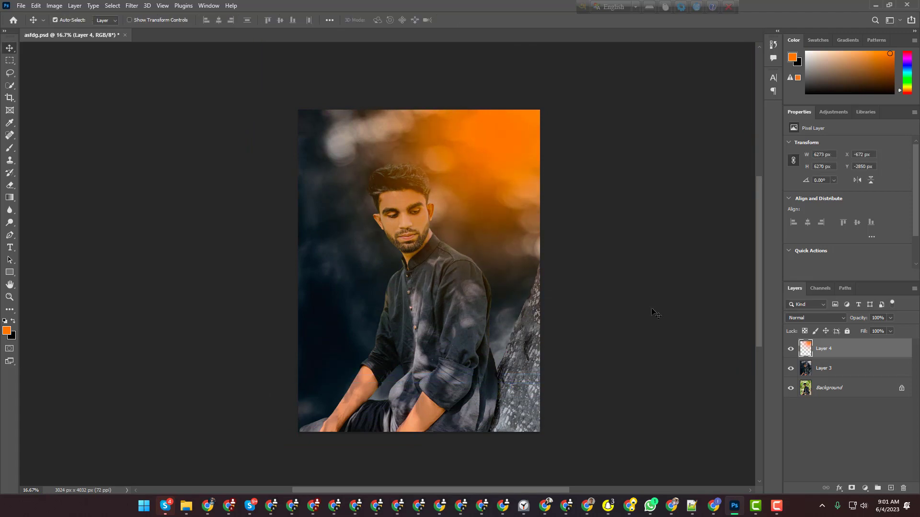
# Set Layer 4's blend mode to Screen and shift the glow slightly toward the photo's upper-right corner
pyautogui.click(845, 318)
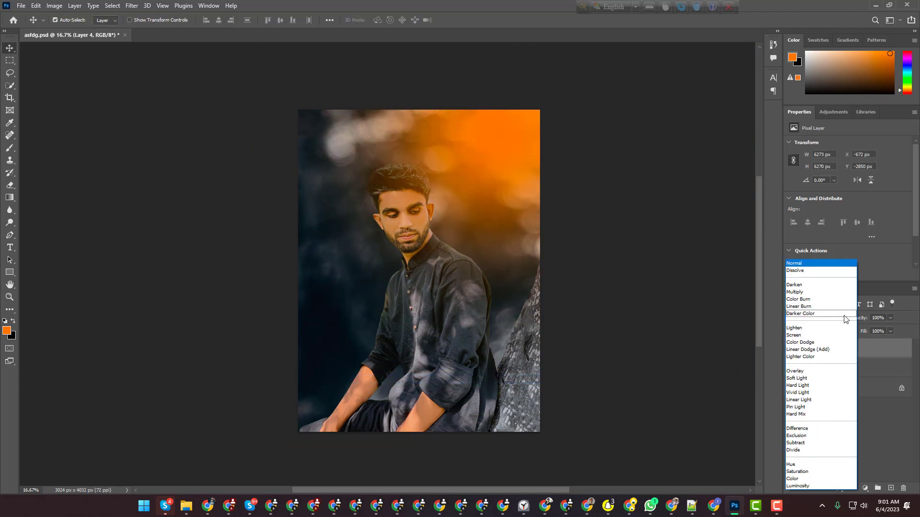
pyautogui.click(805, 336)
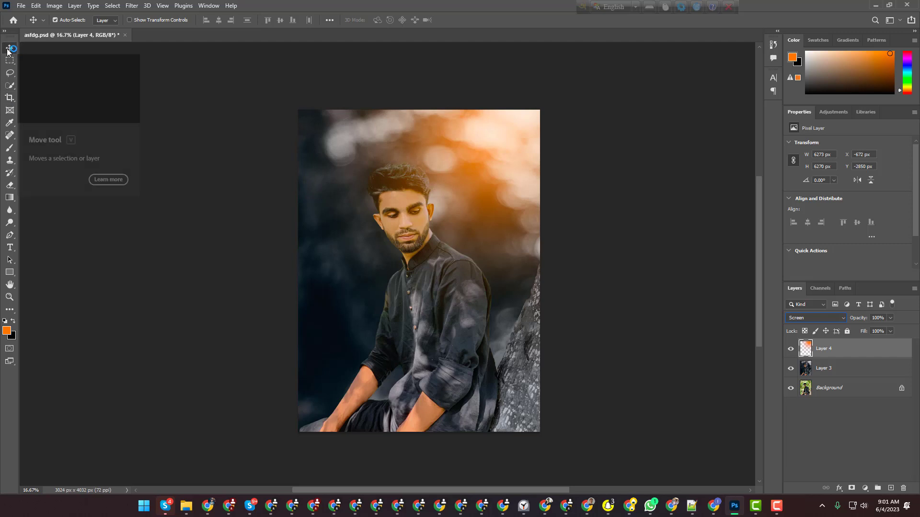
pyautogui.moveTo(495, 175)
pyautogui.mouseDown()
pyautogui.moveTo(457, 234)
pyautogui.moveTo(493, 171)
pyautogui.moveTo(530, 220)
pyautogui.moveTo(513, 175)
pyautogui.moveTo(501, 171)
pyautogui.moveTo(495, 188)
pyautogui.moveTo(503, 172)
pyautogui.mouseUp()
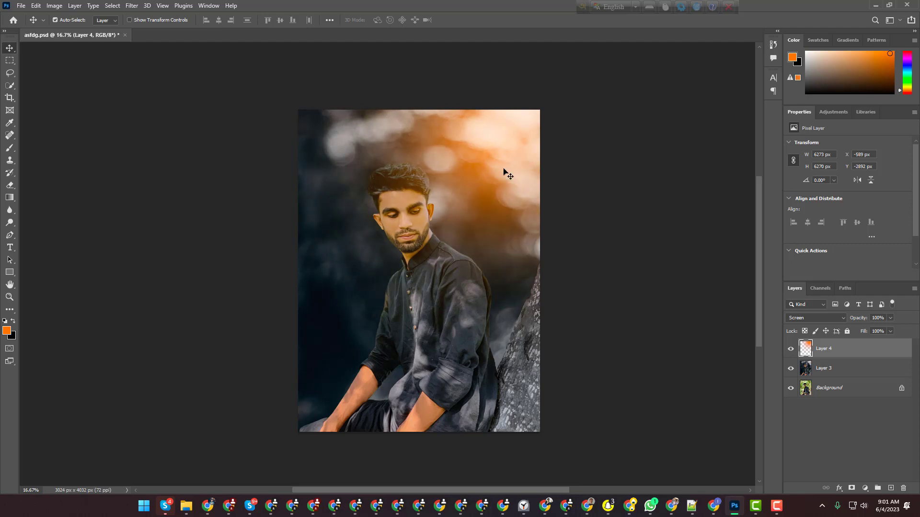
# Transform the glow layer again, scaling it to about 106% and moving it slightly upward
pyautogui.hotkey('ctrl', '-')
pyautogui.hotkey('ctrl', 't')
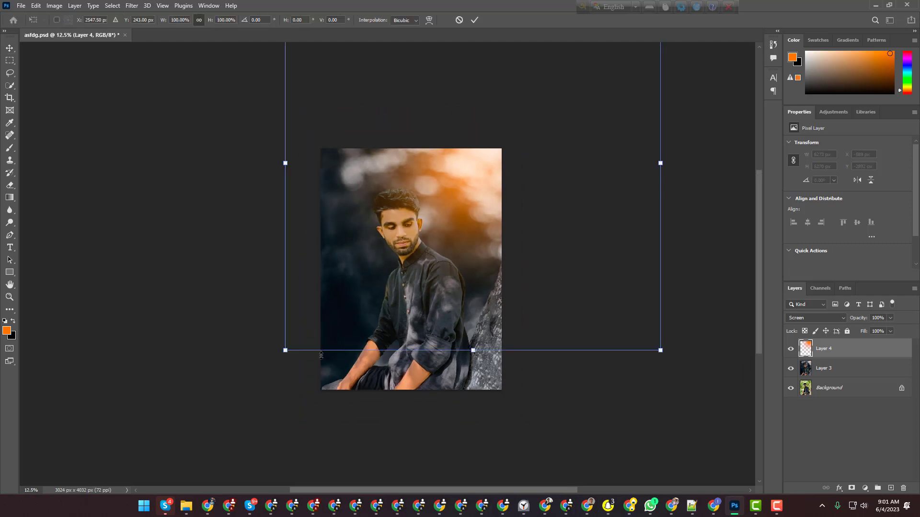
pyautogui.moveTo(285, 353); pyautogui.dragTo(262, 373)
pyautogui.moveTo(463, 232)
pyautogui.mouseDown()
pyautogui.moveTo(477, 214)
pyautogui.moveTo(466, 216)
pyautogui.mouseUp()
pyautogui.hotkey('ctrl', '+')
pyautogui.hotkey('ctrl', '+')
pyautogui.hotkey('ctrl', '-')
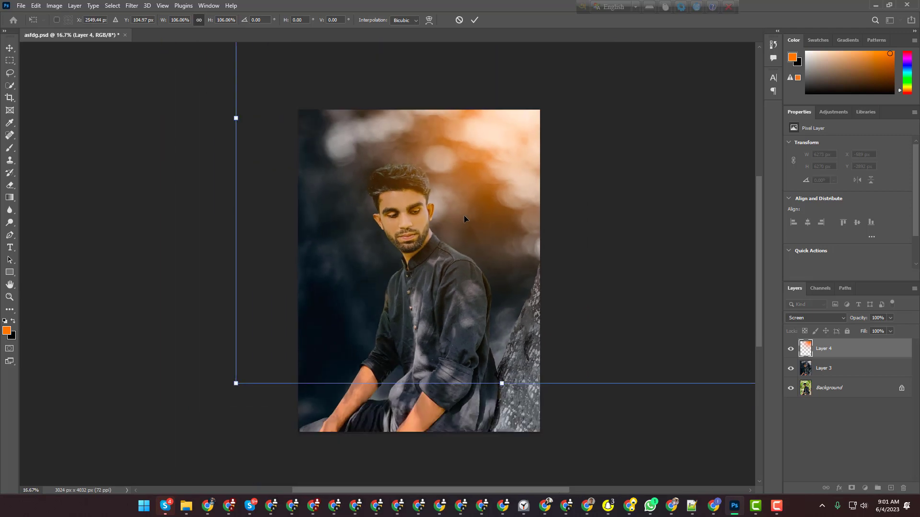
pyautogui.hotkey('ctrl', '-')
pyautogui.hotkey('ctrl', '-')
pyautogui.hotkey('ctrl', '-')
pyautogui.hotkey('ctrl', '-')
pyautogui.hotkey('ctrl', '+')
pyautogui.hotkey('ctrl', '+')
pyautogui.hotkey('ctrl', '+')
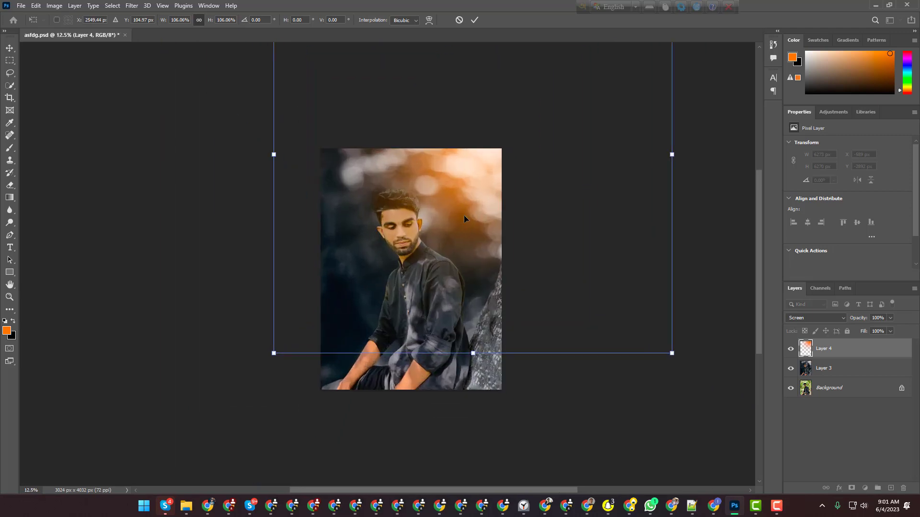
# Move the glow higher, enlarge it to about 7010 px wide, and apply the transform
pyautogui.moveTo(499, 192); pyautogui.dragTo(489, 145)
pyautogui.hotkey('ctrl', '+')
pyautogui.moveTo(226, 382); pyautogui.dragTo(170, 378)
pyautogui.moveTo(438, 267); pyautogui.dragTo(435, 259)
pyautogui.press('Return')
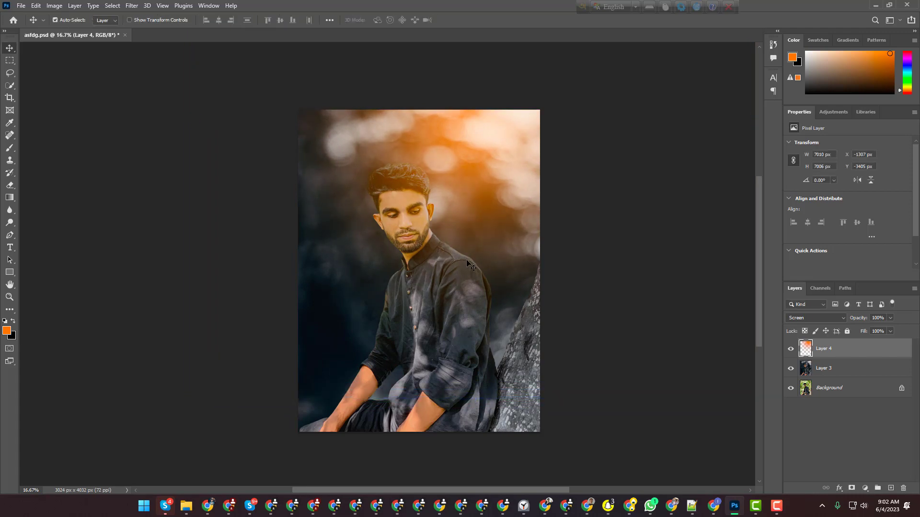
# Merge the orange glow layer with Layer 3
pyautogui.hotkey('ctrl', '-')
pyautogui.hotkey('ctrl', '+')
pyautogui.hotkey('ctrl', '+')
pyautogui.hotkey('ctrl', '-')
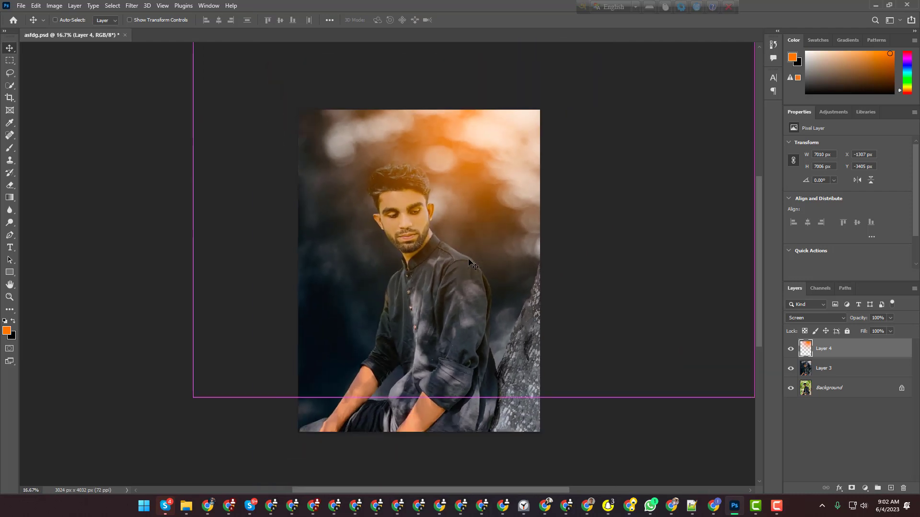
pyautogui.press('ctrl')
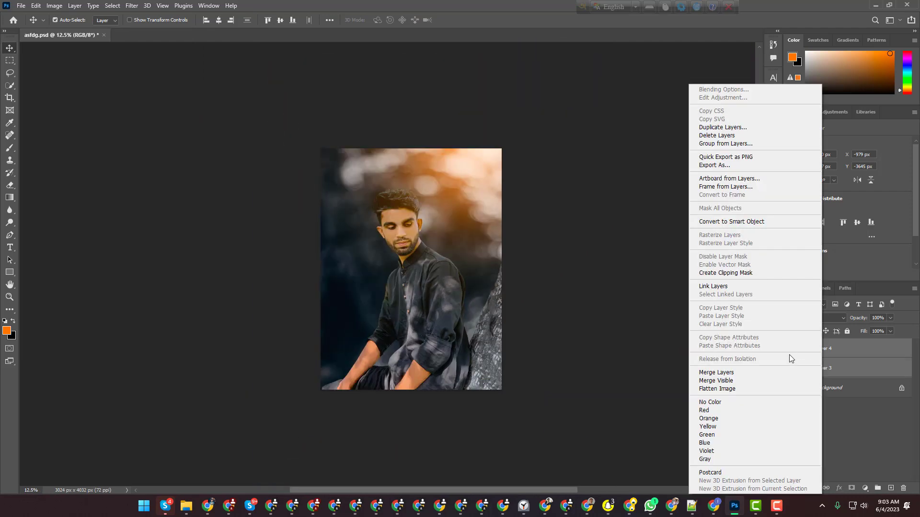
pyautogui.click(730, 374)
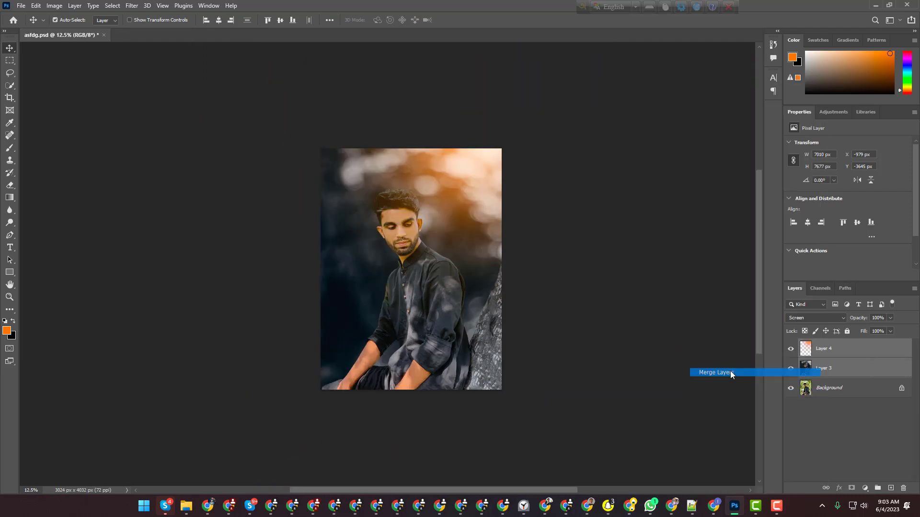
# Toggle the merged layer to compare the photo before and after editing, and merge all visible layers
pyautogui.click(791, 350)
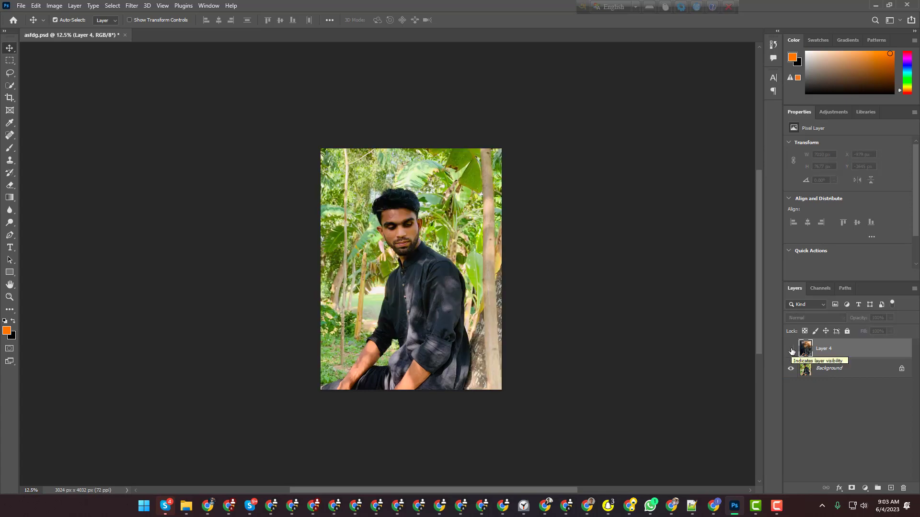
pyautogui.click(791, 350)
pyautogui.click(790, 350)
pyautogui.click(791, 350)
pyautogui.rightClick(838, 349)
pyautogui.click(724, 380)
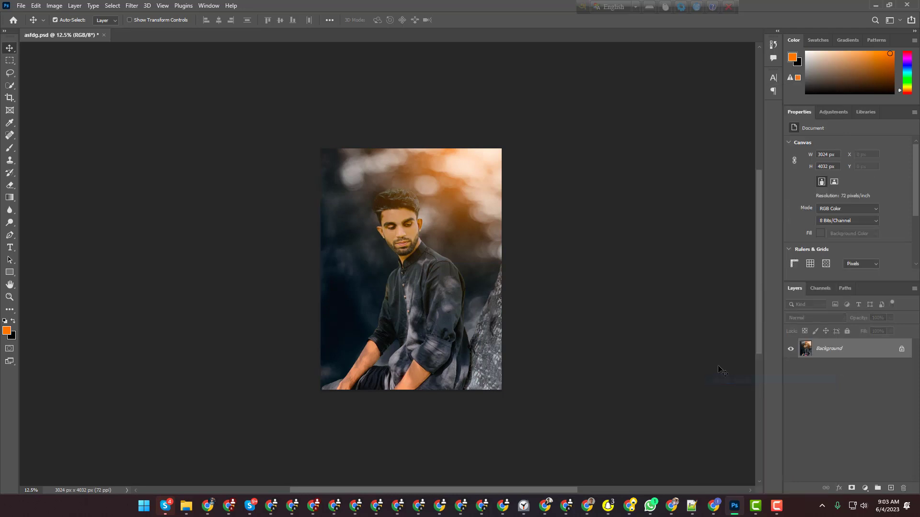
# Start saving the image as a JPEG in the btc ss folder, entering Ps as the file name
pyautogui.hotkey('ctrl', 'shift', 's')
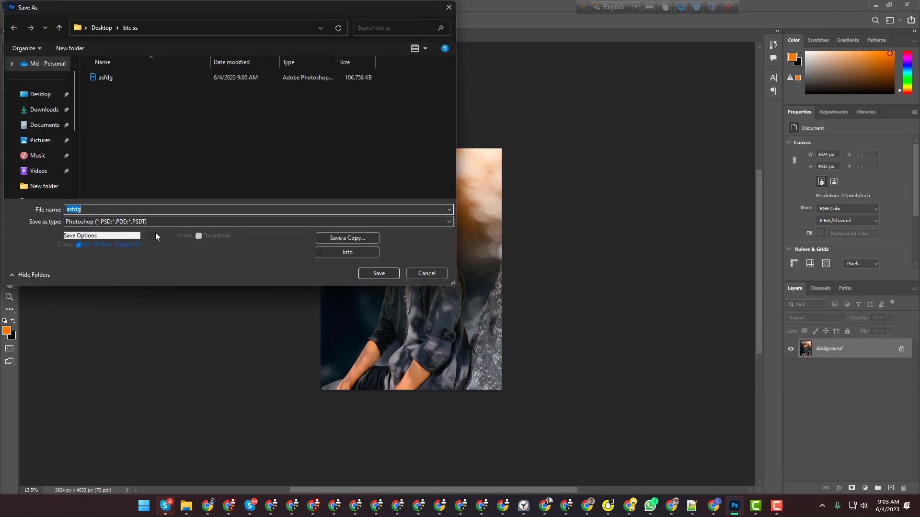
pyautogui.click(159, 222)
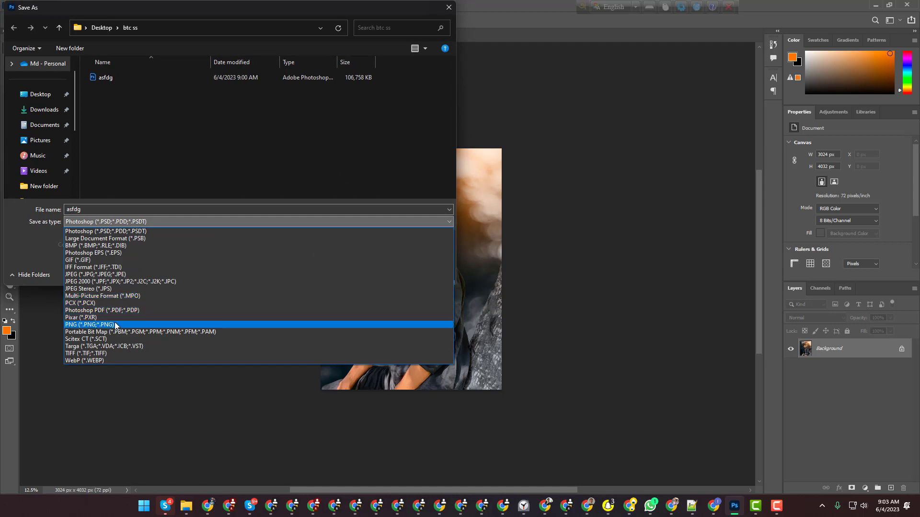
pyautogui.click(96, 274)
pyautogui.doubleClick(114, 208)
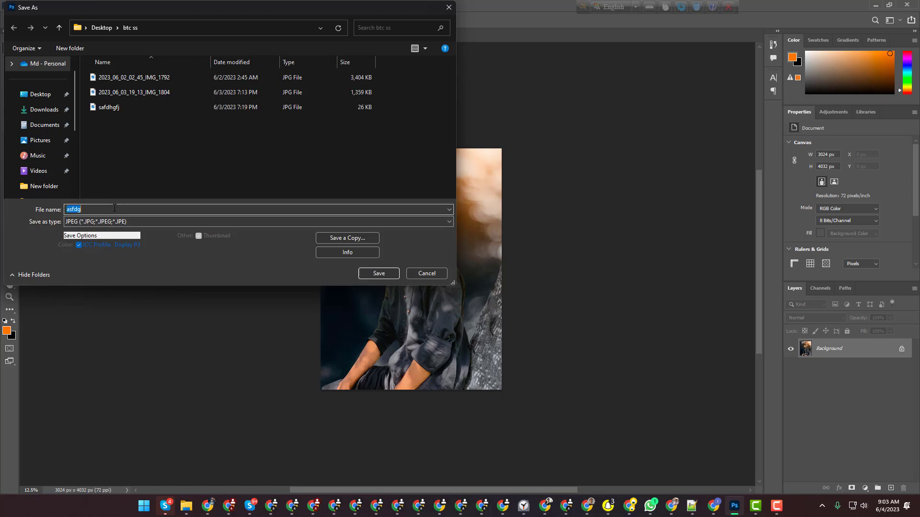
pyautogui.write('Ps')
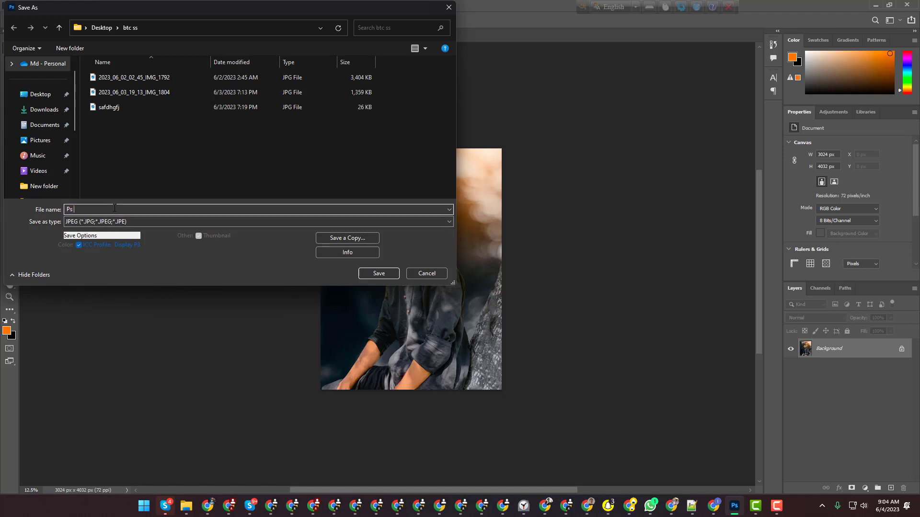